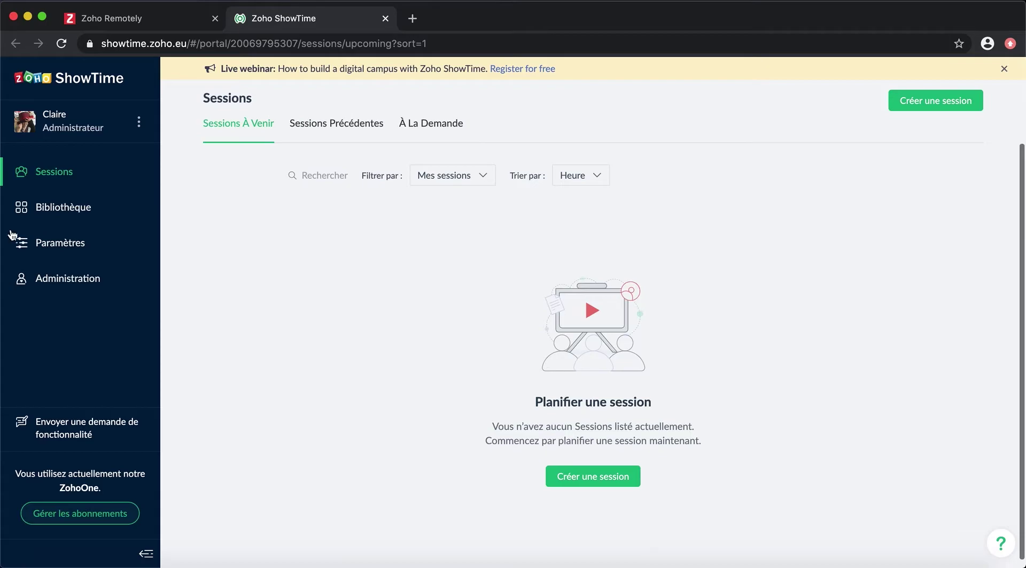
Step: Open Administration and view the Gérer les utilisateurs page, where users are managed via ZohoOne
{"action": "left_click", "coordinate": [80, 280]}
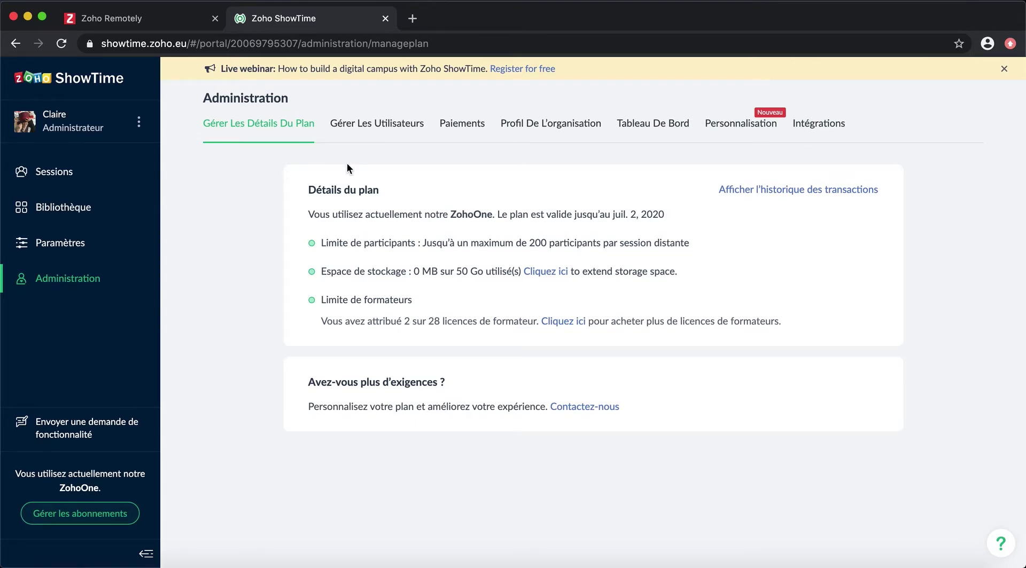
{"action": "left_click", "coordinate": [378, 135]}
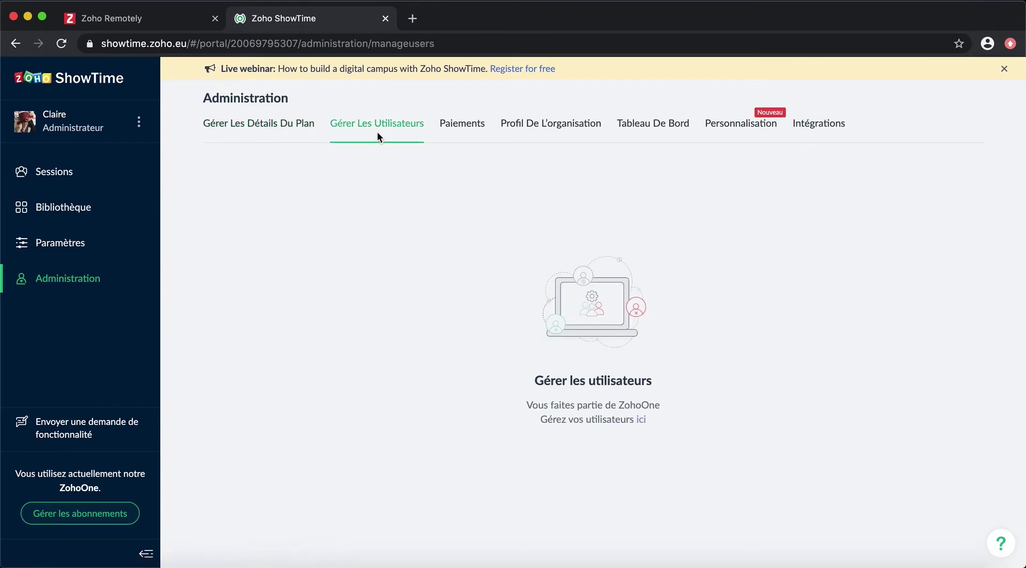
Step: In Zoho Remotely, give the searched colleague ShowTime access as Instructeur, then open ShowTime's Paiements page
{"action": "left_click", "coordinate": [640, 421]}
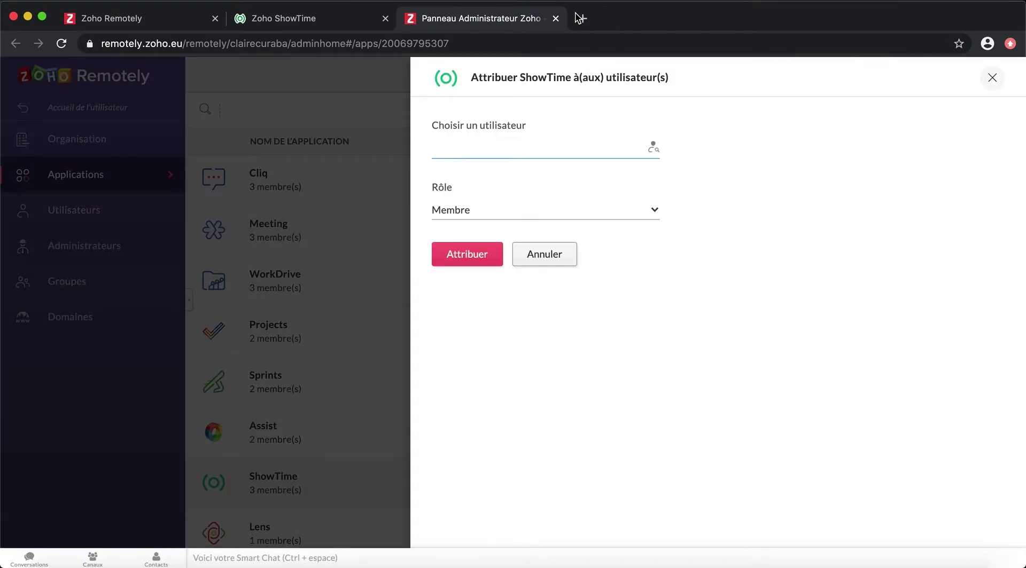
{"action": "type", "text": "Fran"}
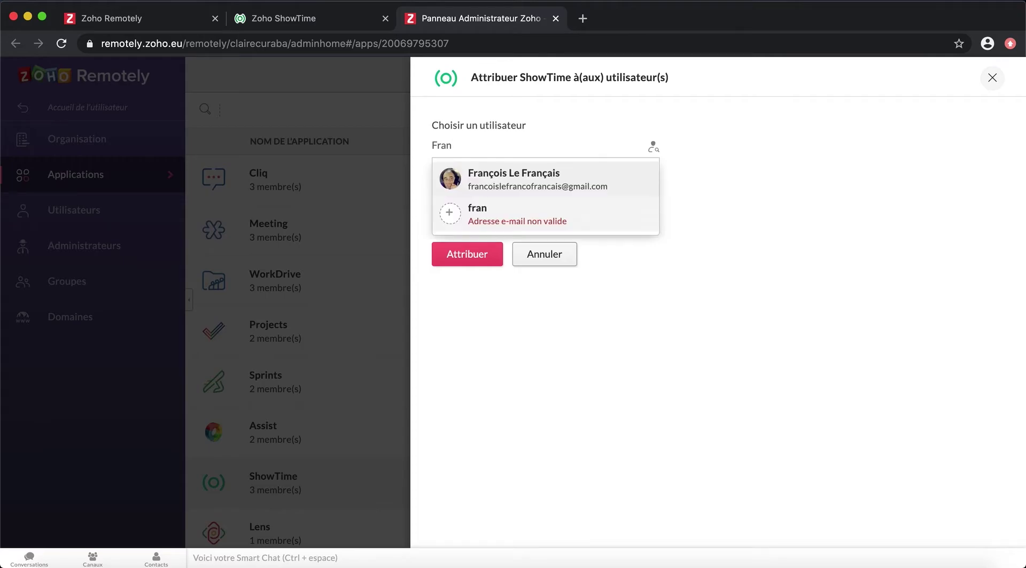
{"action": "left_click", "coordinate": [539, 179]}
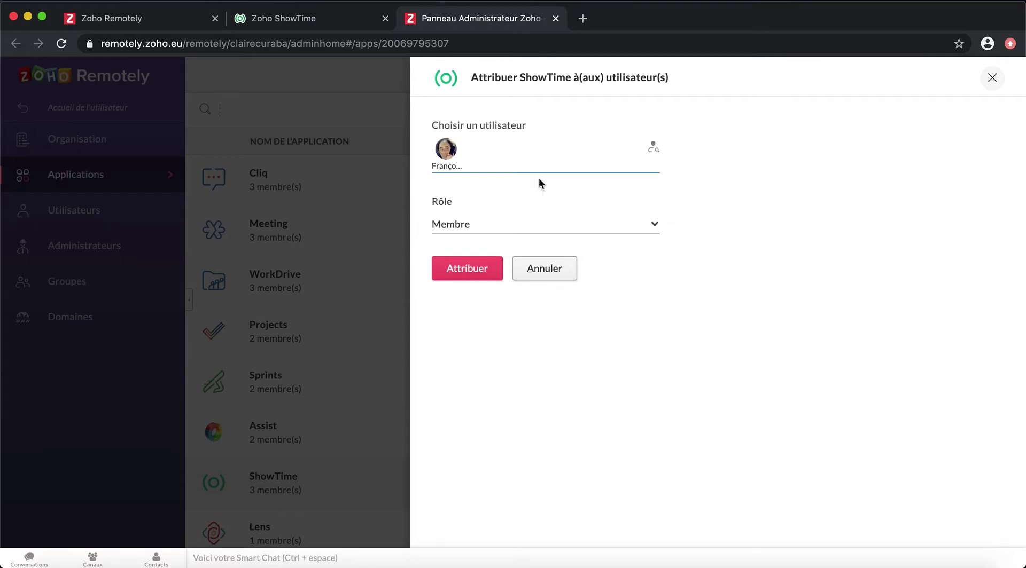
{"action": "left_click", "coordinate": [460, 224]}
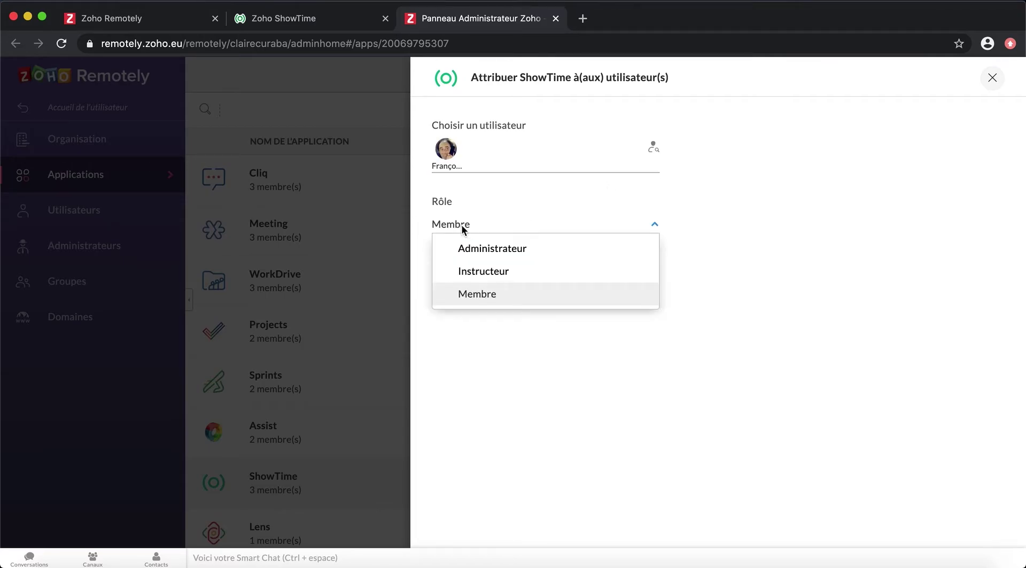
{"action": "left_click", "coordinate": [507, 269]}
{"action": "left_click", "coordinate": [473, 267]}
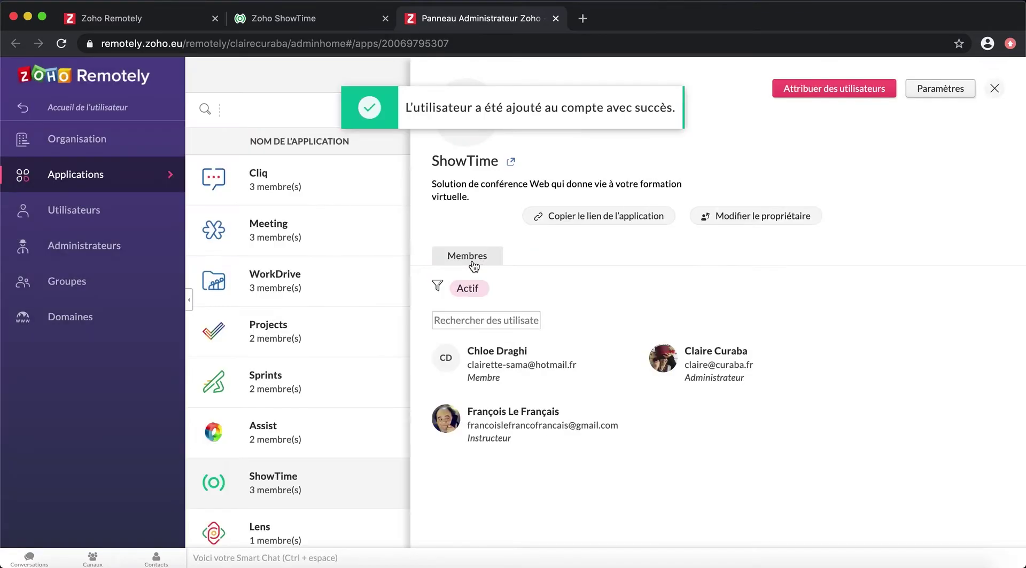
{"action": "left_click", "coordinate": [328, 26]}
{"action": "left_click", "coordinate": [479, 125]}
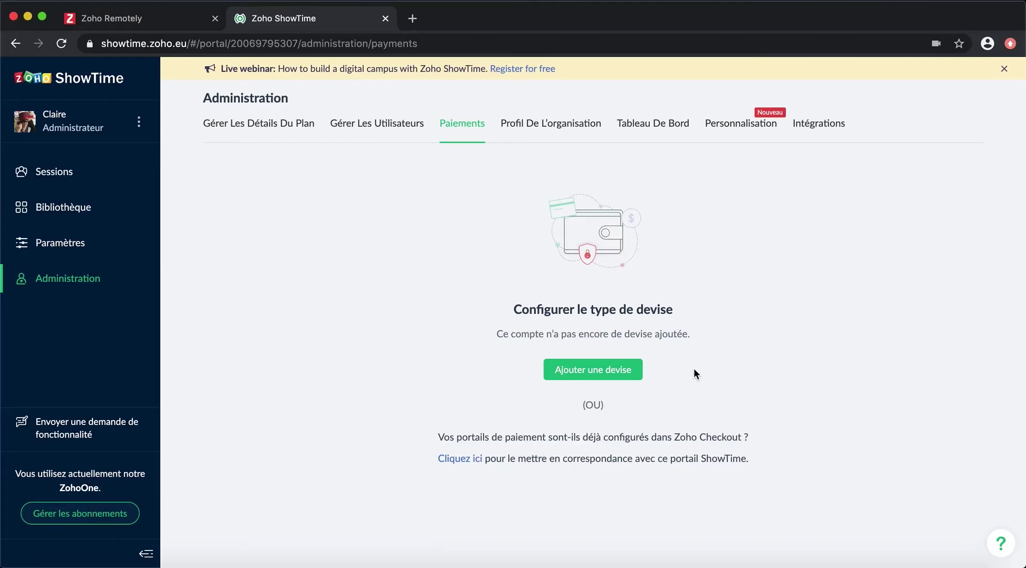
Step: Add the organisation currency with France as the country, giving EUR-Euro and the CET time zone
{"action": "left_click", "coordinate": [618, 373]}
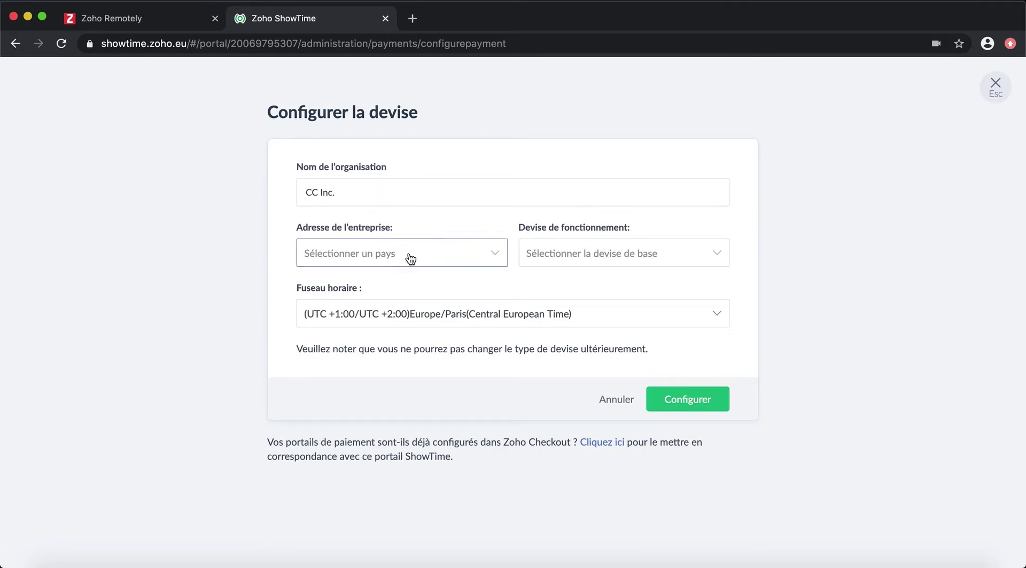
{"action": "left_click", "coordinate": [465, 260]}
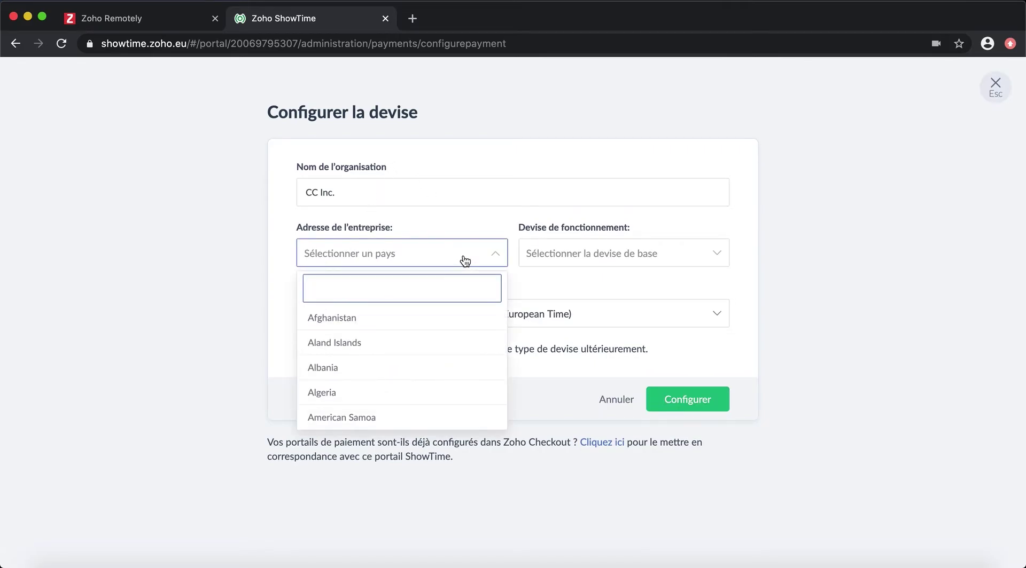
{"action": "type", "text": "Fr"}
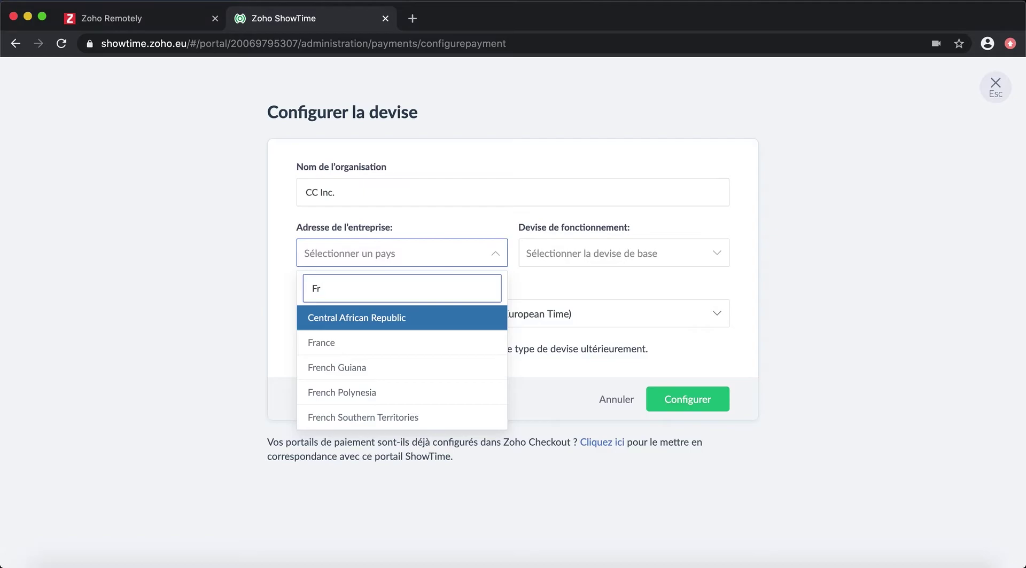
{"action": "left_click", "coordinate": [387, 349]}
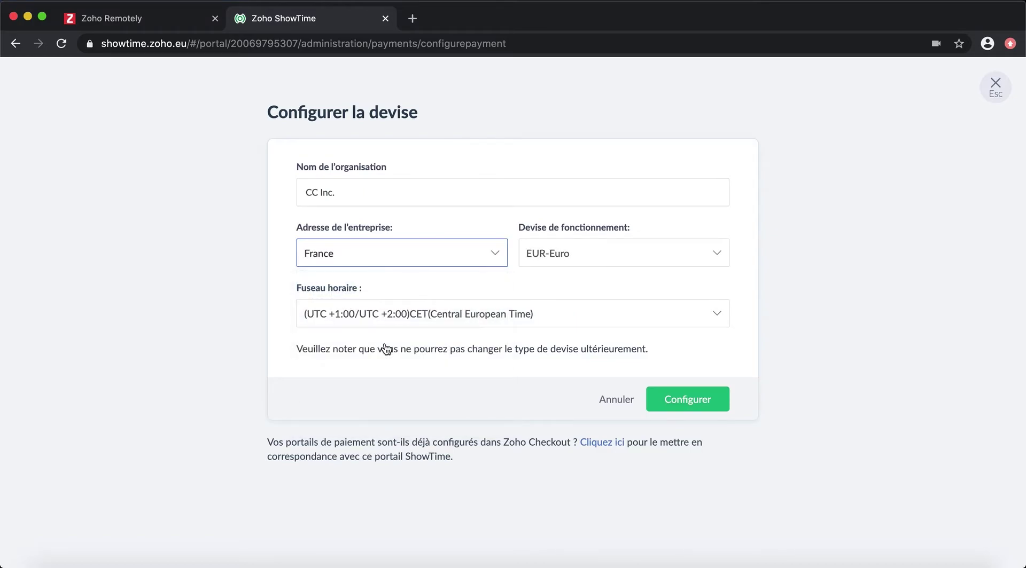
{"action": "left_click", "coordinate": [689, 402]}
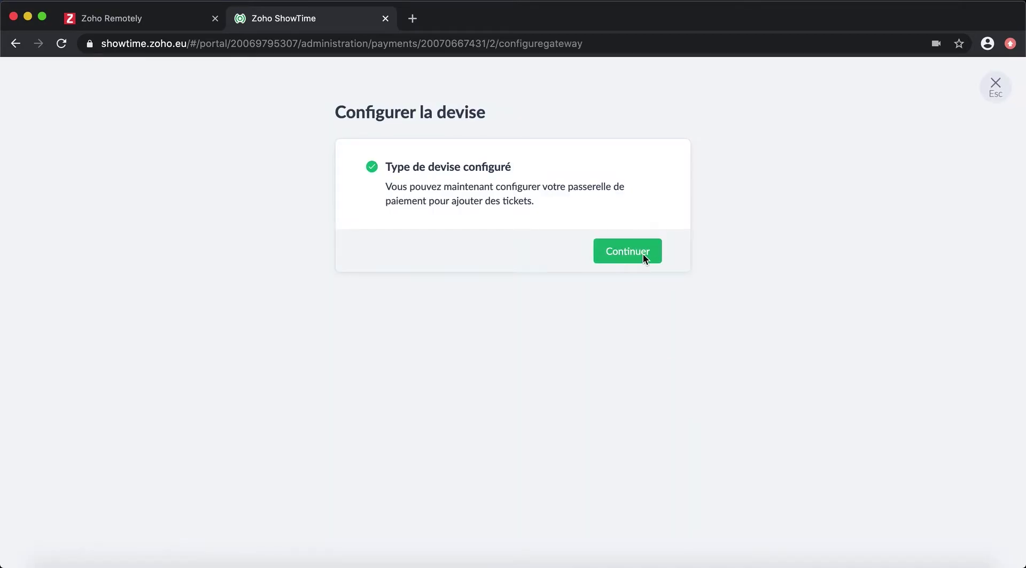
Step: Continue to the payment gateway setup, look it over, and return to ShowTime
{"action": "left_click", "coordinate": [643, 255]}
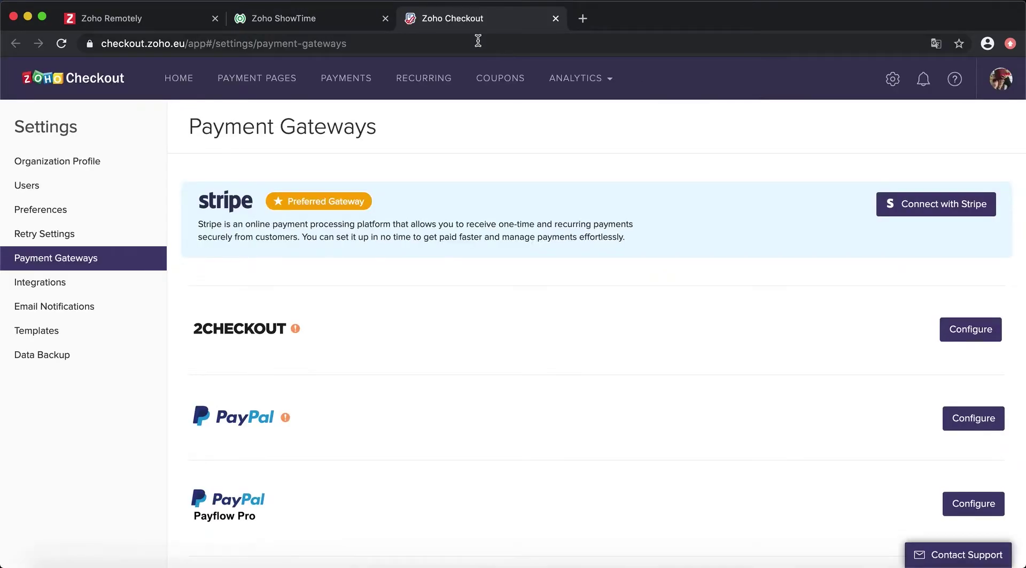
{"action": "scroll", "coordinate": [609, 403], "scroll_direction": "down", "scroll_amount": 7}
{"action": "scroll", "coordinate": [608, 410], "scroll_direction": "up", "scroll_amount": 6}
{"action": "scroll", "coordinate": [607, 406], "scroll_direction": "up", "scroll_amount": 1}
{"action": "left_click", "coordinate": [304, 20]}
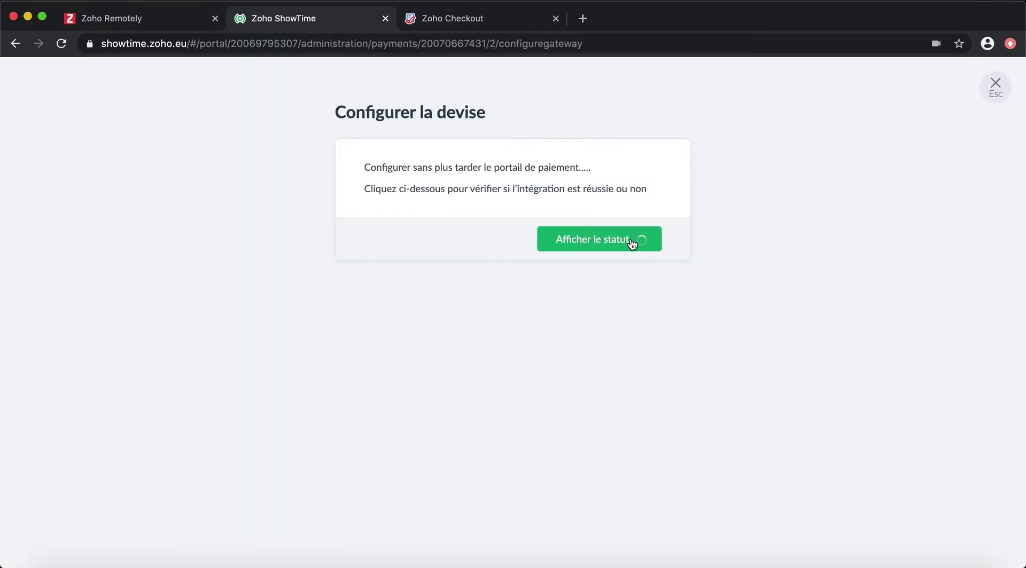
Step: Check the gateway status, then close the error to see the CC Inc. EUR account for France
{"action": "left_click", "coordinate": [631, 242]}
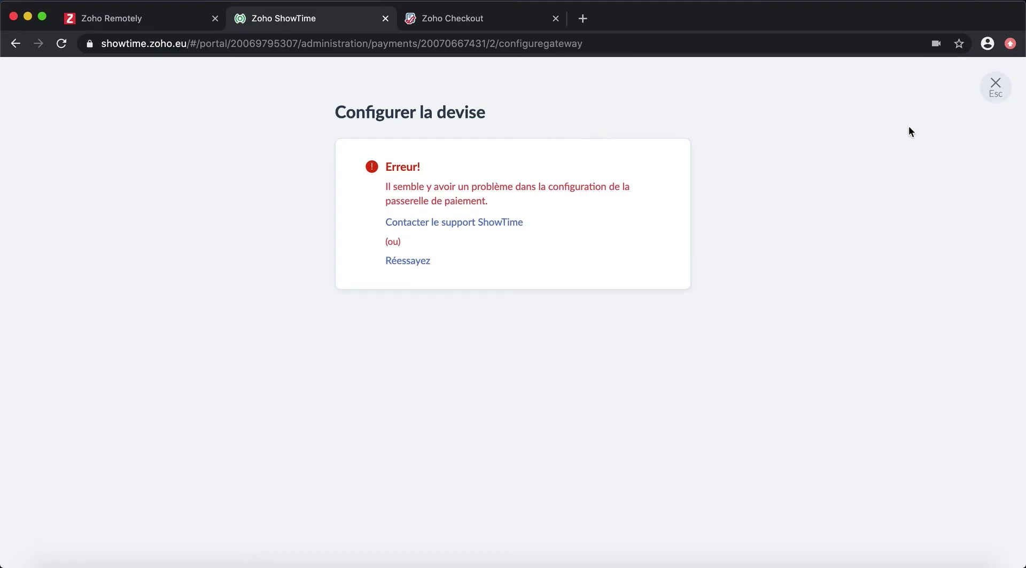
{"action": "left_click", "coordinate": [992, 89]}
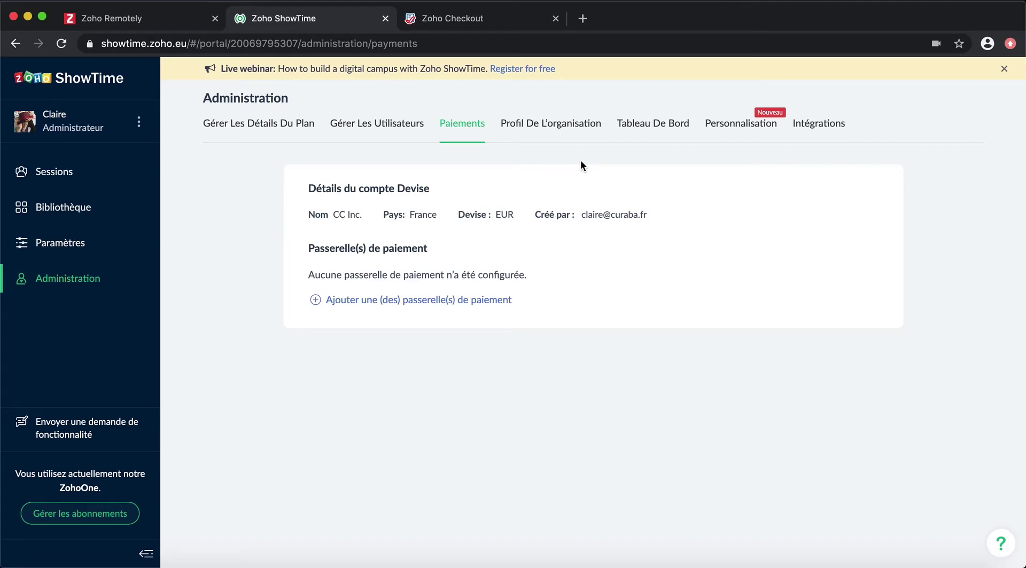
Step: Rename the organisation to 'CC Inc.' in the organisation profile
{"action": "left_click", "coordinate": [550, 124]}
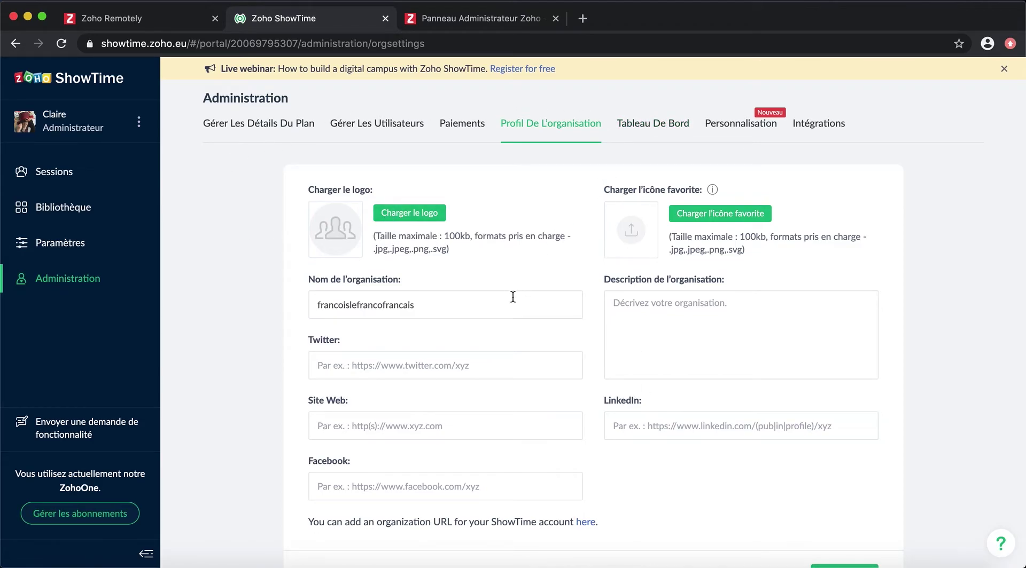
{"action": "left_click_drag", "start_coordinate": [414, 304], "coordinate": [277, 304]}
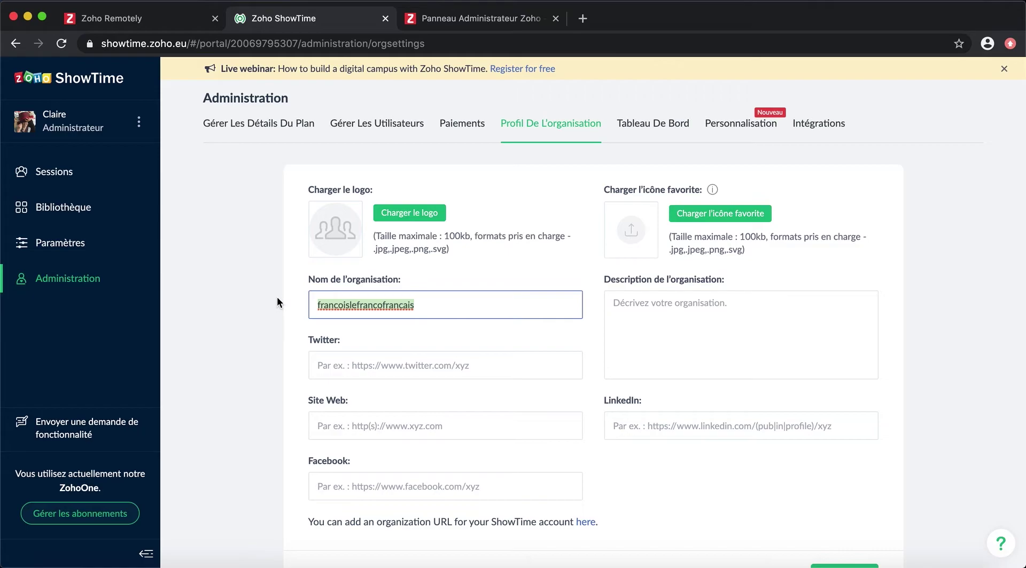
{"action": "type", "text": "CC in"}
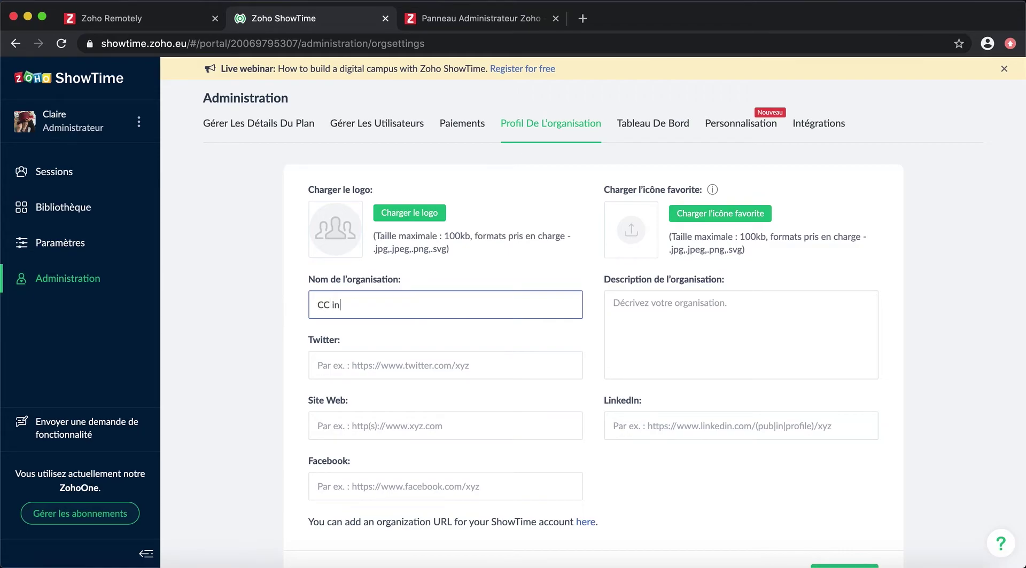
{"action": "key", "text": "BackSpace"}
{"action": "key", "text": "BackSpace"}
{"action": "type", "text": "Inc."}
Step: Upload logo.png as the organisation logo and crop the same image as the favicon
{"action": "left_click", "coordinate": [422, 212]}
{"action": "left_click", "coordinate": [761, 357]}
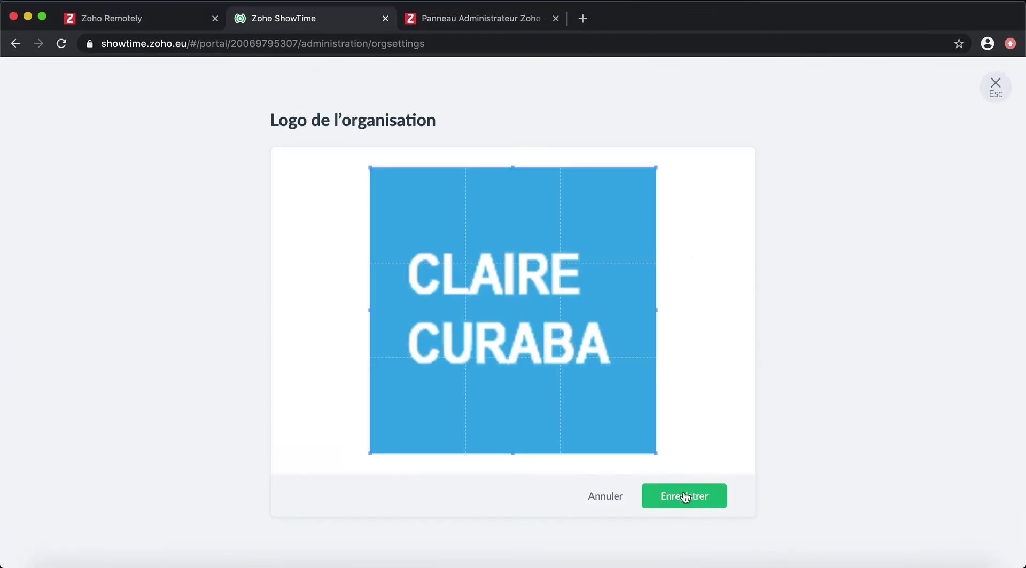
{"action": "left_click", "coordinate": [685, 493]}
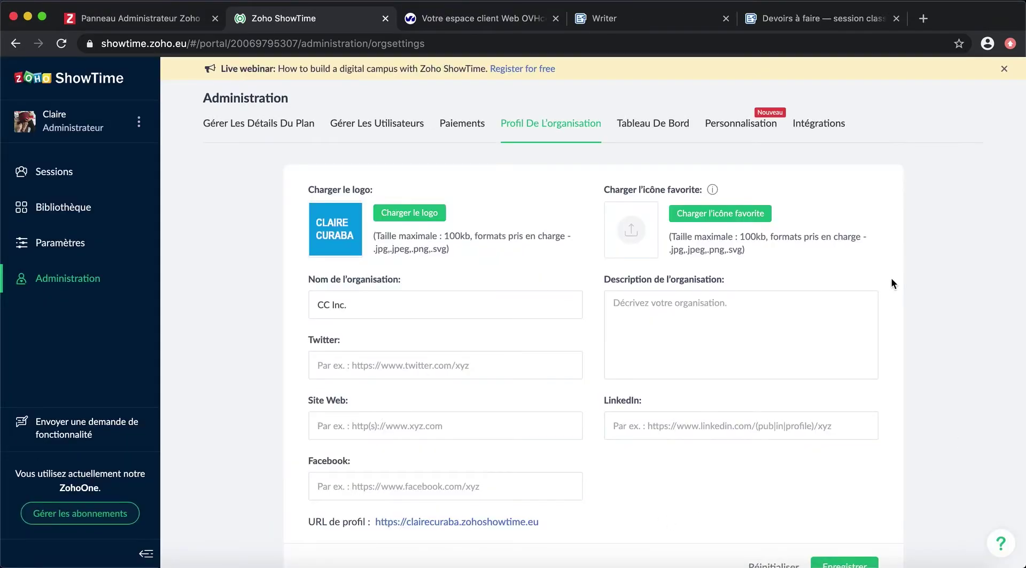
{"action": "left_click", "coordinate": [738, 216]}
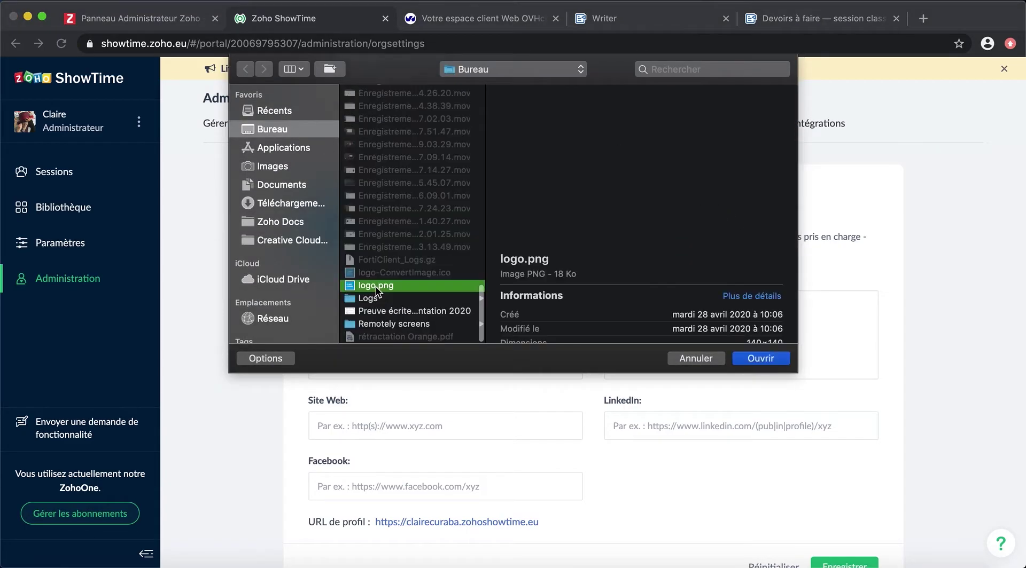
{"action": "left_click", "coordinate": [771, 360]}
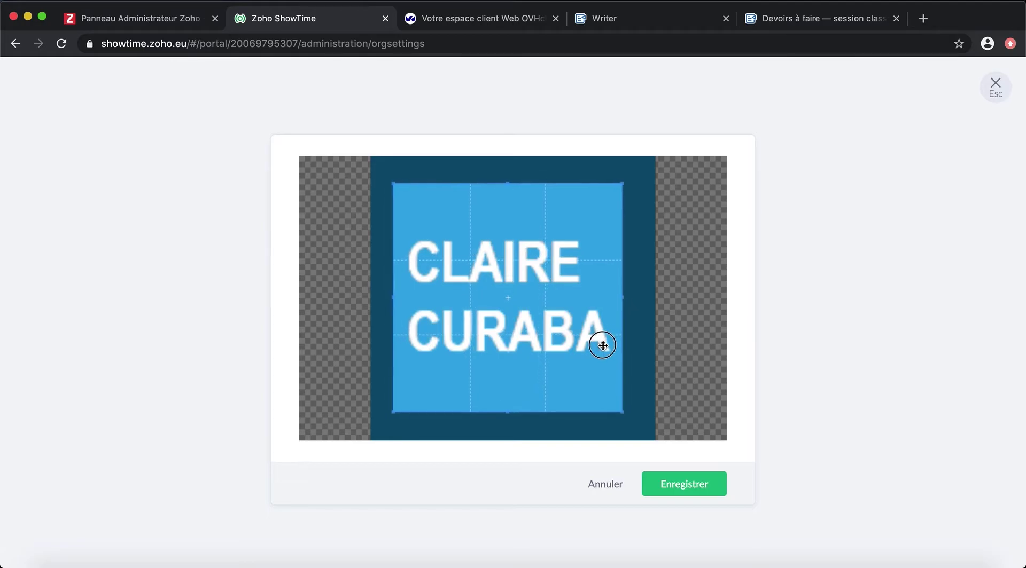
{"action": "left_click", "coordinate": [700, 479]}
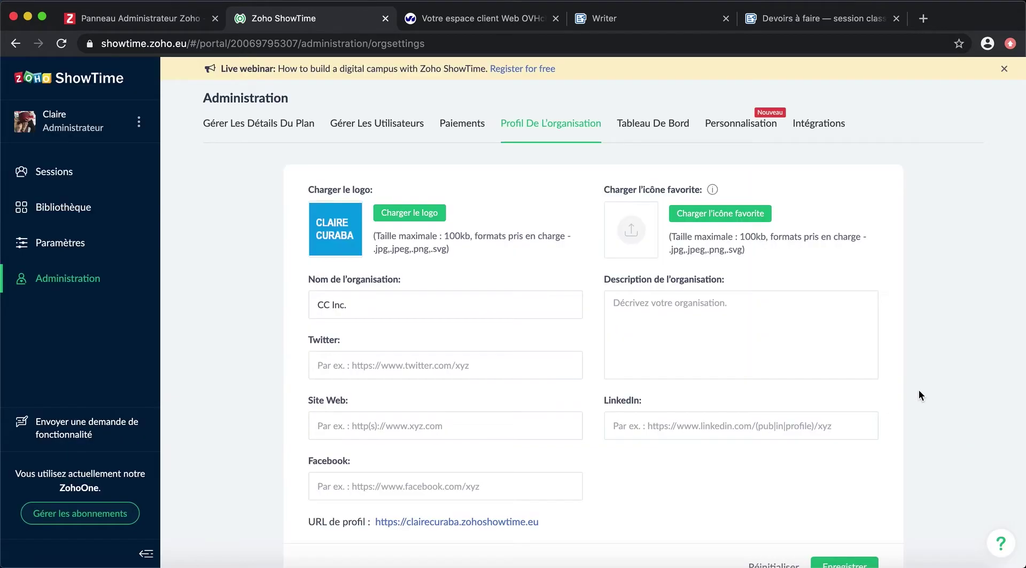
Step: Write the description 'Une équipe dynamique qui vous accompagne dans votre image de marque pour vous démarquer !' and save
{"action": "left_click", "coordinate": [698, 325]}
{"action": "type", "text": "Une équipe dynamique qui "}
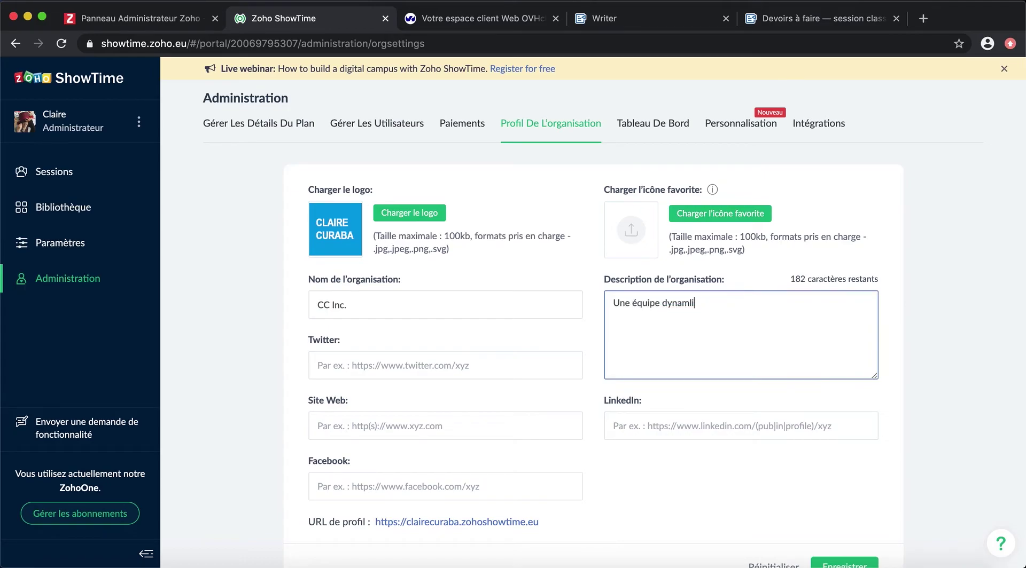
{"action": "type", "text": "vous accompagne dans votre image de marque poour ov"}
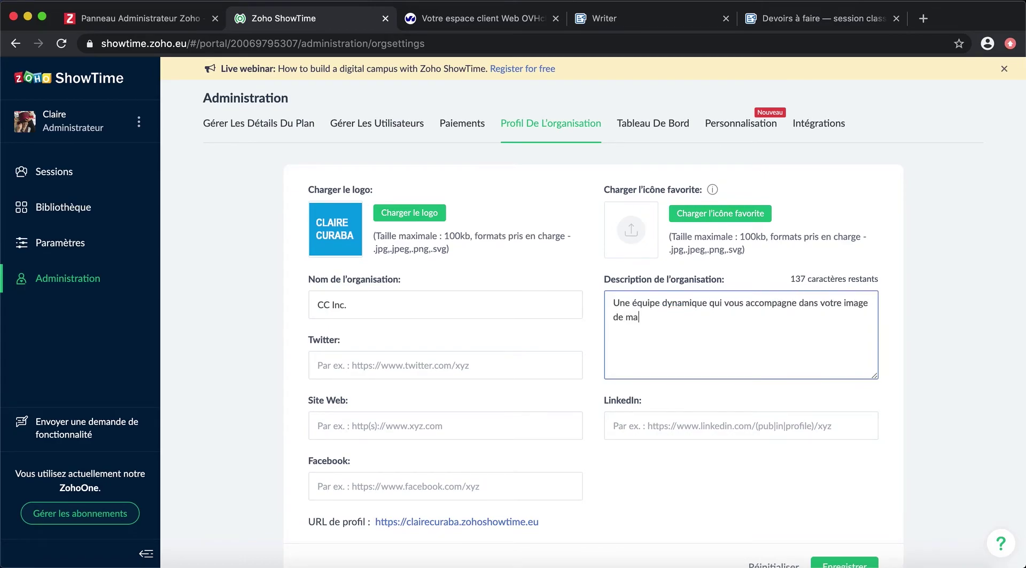
{"action": "key", "text": "BackSpace"}
{"action": "key", "text": "BackSpace"}
{"action": "key", "text": "BackSpace"}
{"action": "key", "text": "BackSpace"}
{"action": "key", "text": "BackSpace"}
{"action": "key", "text": "BackSpace"}
{"action": "type", "text": "ur vous démarque"}
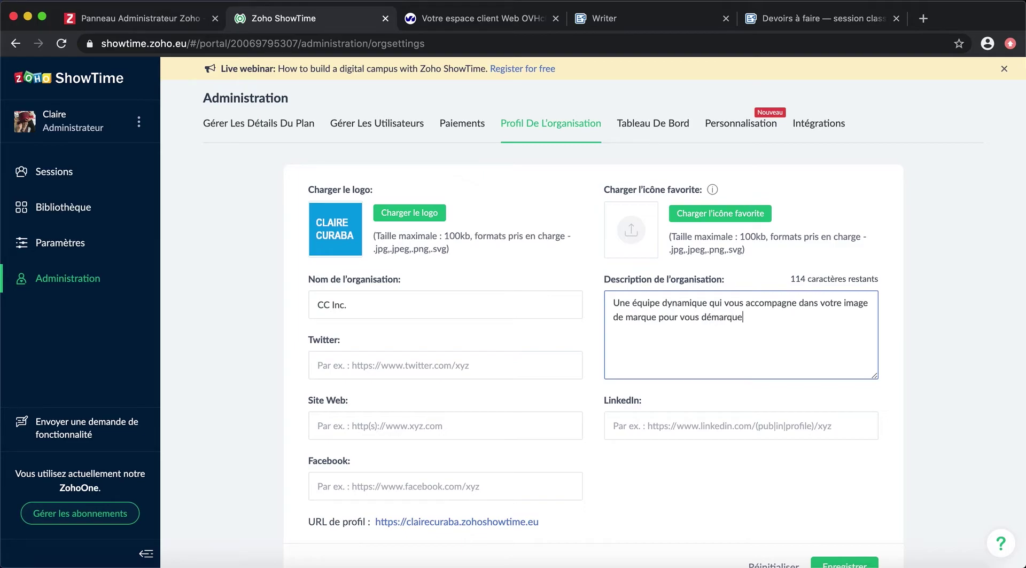
{"action": "type", "text": "r !"}
{"action": "scroll", "coordinate": [655, 352], "scroll_direction": "down", "scroll_amount": 2}
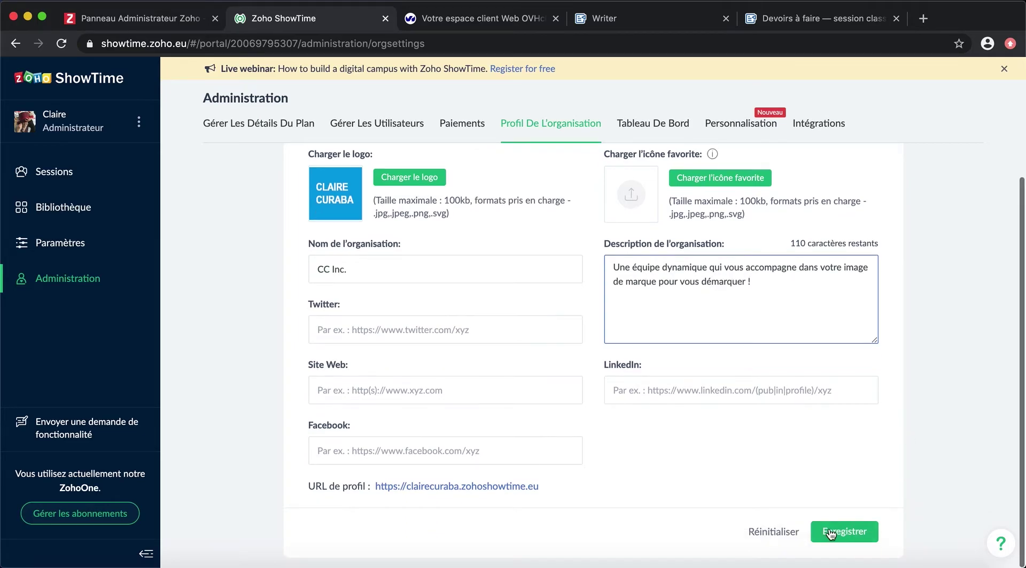
{"action": "left_click", "coordinate": [844, 532]}
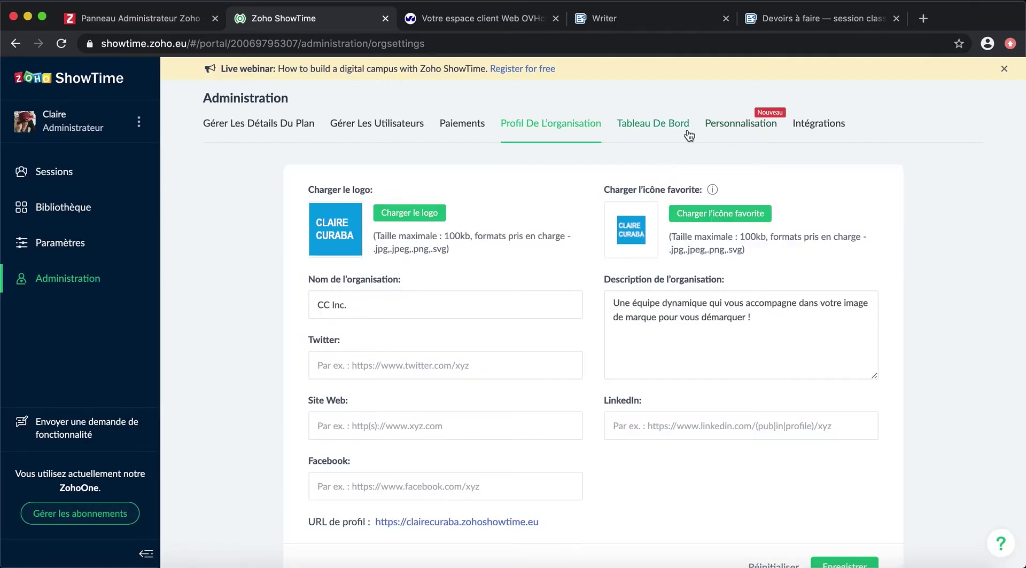
{"action": "type", "text": "clairecur"}
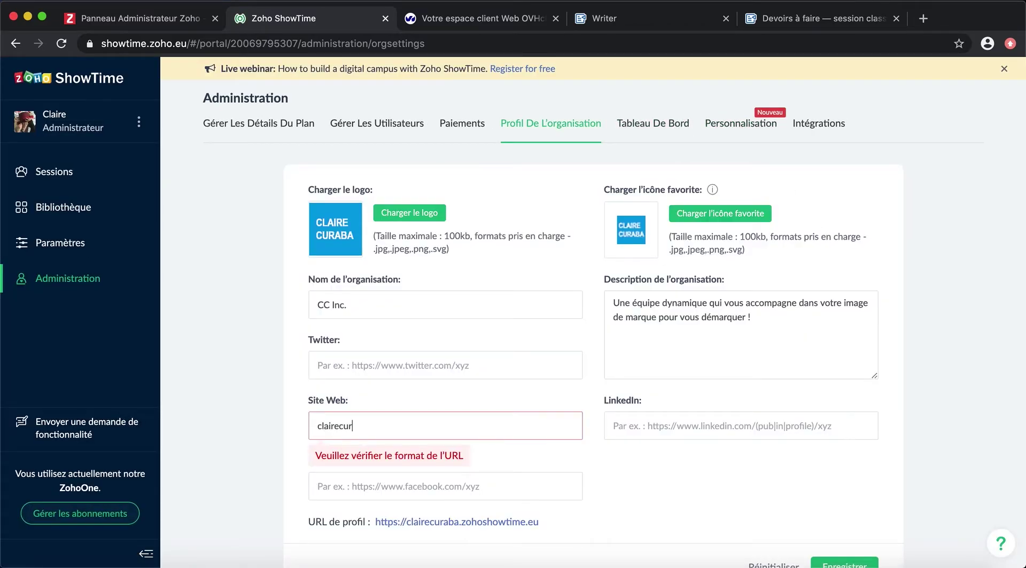
{"action": "type", "text": "aba.fr"}
{"action": "left_click", "coordinate": [315, 426]}
{"action": "type", "text": "http://"}
{"action": "left_click", "coordinate": [844, 564]}
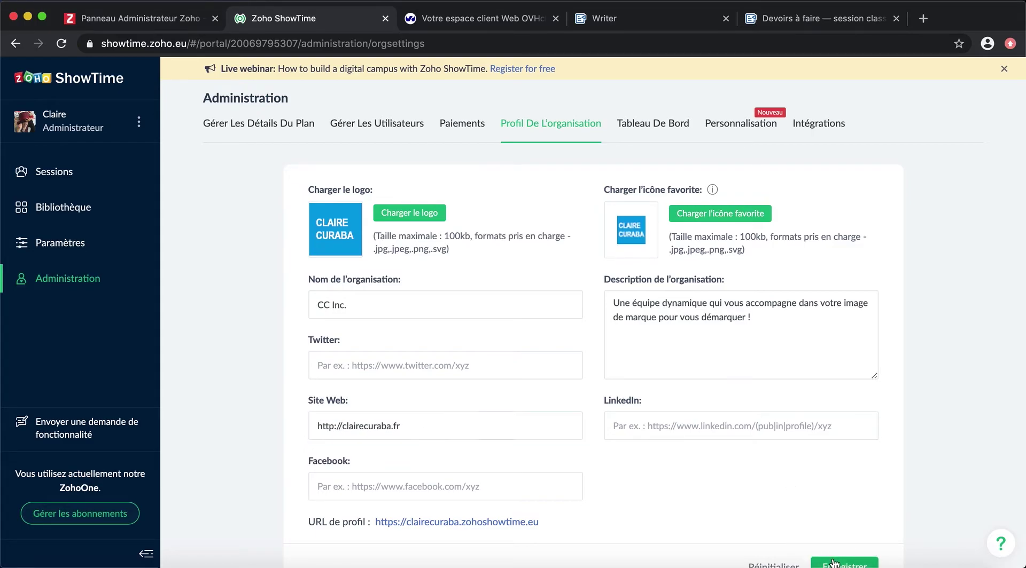
Step: Check the dashboard stats for 10-03-2020 to 30-04-2020 (1 session, 0 registrants), then open Personnalisation
{"action": "left_click", "coordinate": [656, 119]}
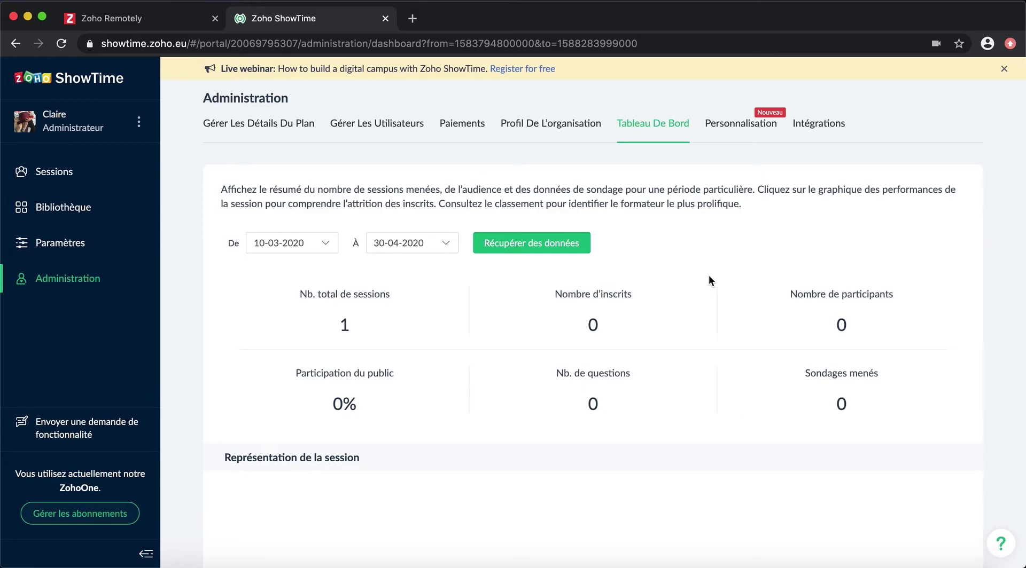
{"action": "left_click", "coordinate": [741, 123]}
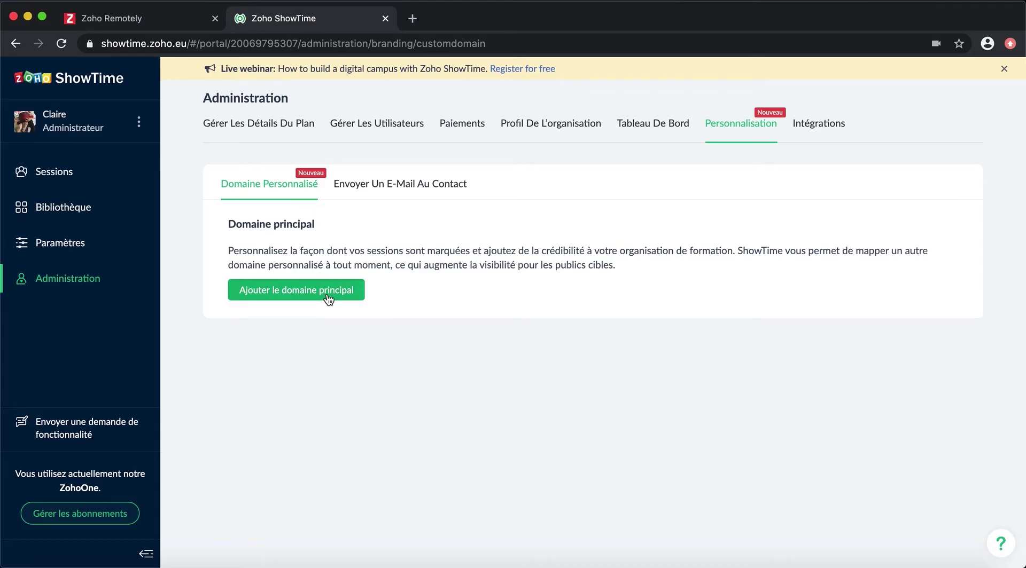
Step: Add clairecuraba as the primary zohoshowtime.eu domain, the default URL for trainings
{"action": "left_click", "coordinate": [326, 295]}
{"action": "left_click", "coordinate": [378, 293]}
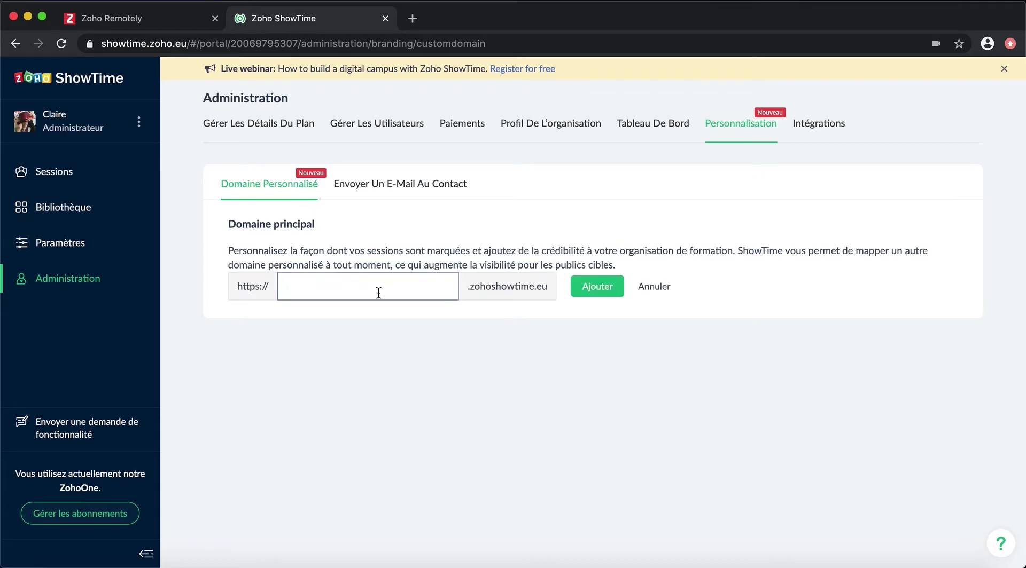
{"action": "type", "text": "clairecuraba"}
{"action": "left_click", "coordinate": [606, 290]}
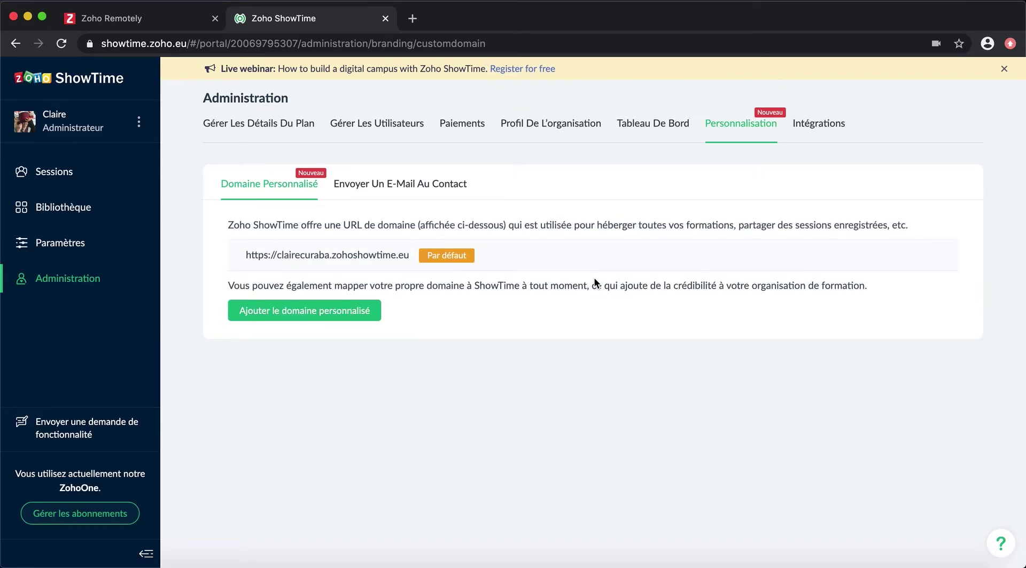
Step: Enter formations.clairecuraba.fr as the custom domain
{"action": "left_click", "coordinate": [342, 310]}
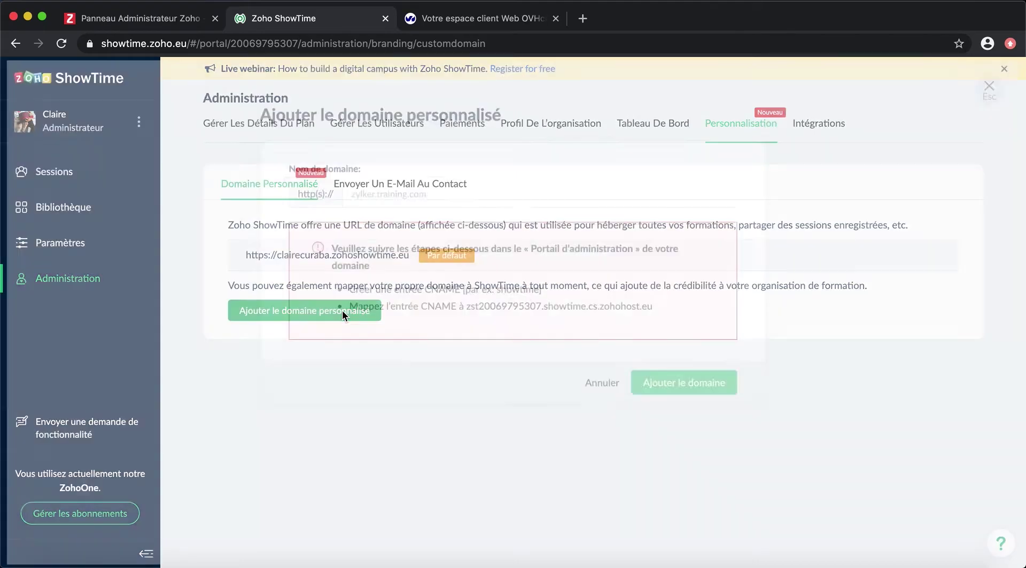
{"action": "left_click", "coordinate": [401, 201]}
{"action": "type", "text": "fo"}
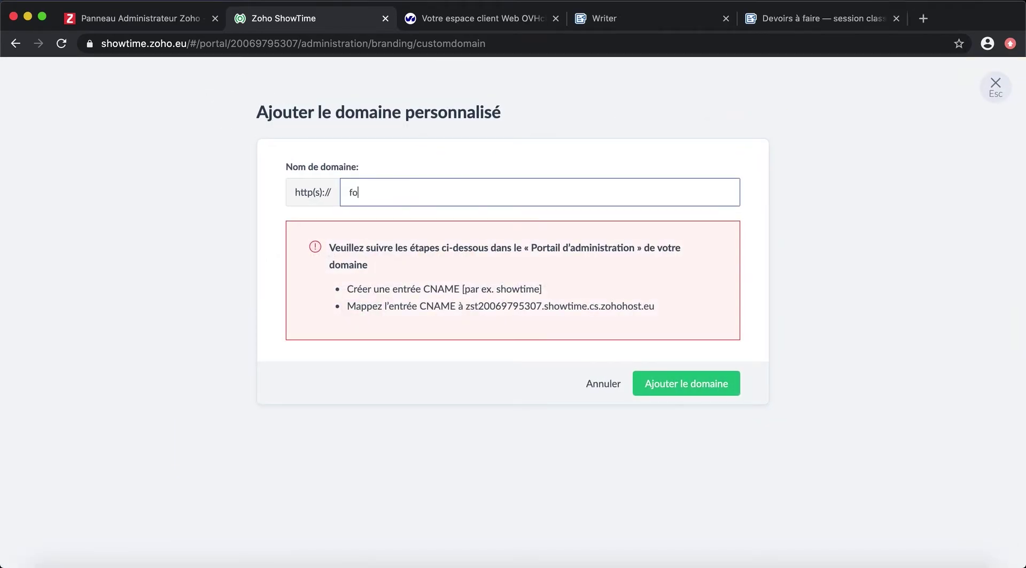
{"action": "type", "text": "rmations.claiirecuraba.fr"}
Step: Copy the CNAME target address and switch to the OVH DNS zone page
{"action": "left_click", "coordinate": [465, 302]}
{"action": "left_click_drag", "start_coordinate": [465, 303], "coordinate": [646, 305]}
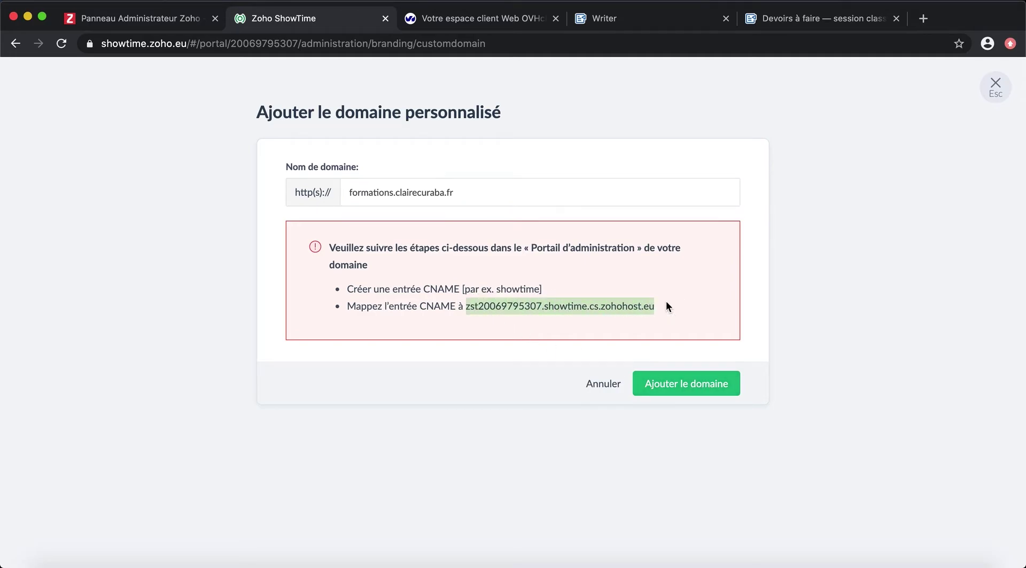
{"action": "left_click", "coordinate": [496, 18]}
Step: Create a CNAME record for subdomain formations targeting zst20069795307.showtime.cs.zohohost.eu
{"action": "left_click", "coordinate": [780, 257]}
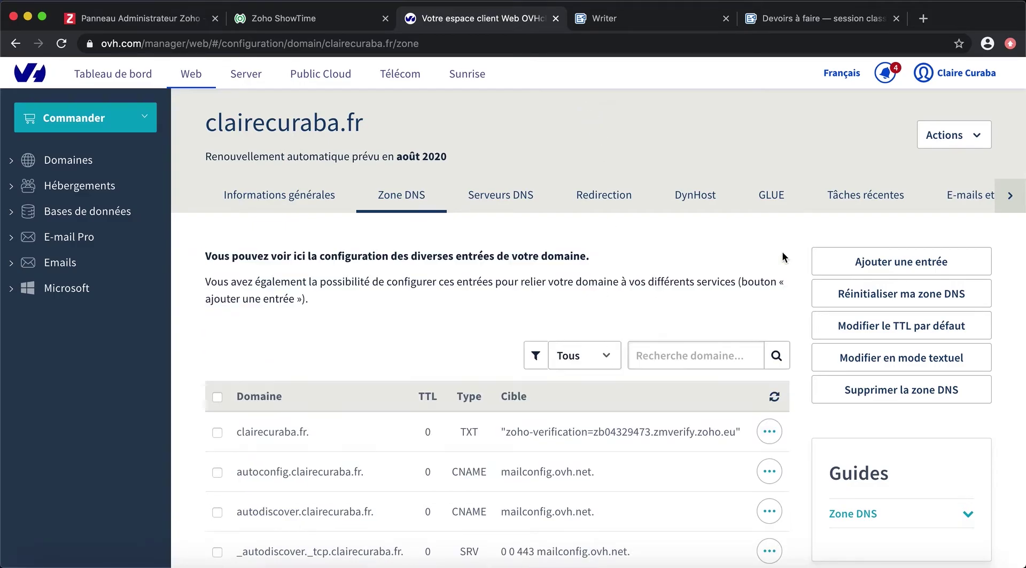
{"action": "left_click", "coordinate": [887, 260]}
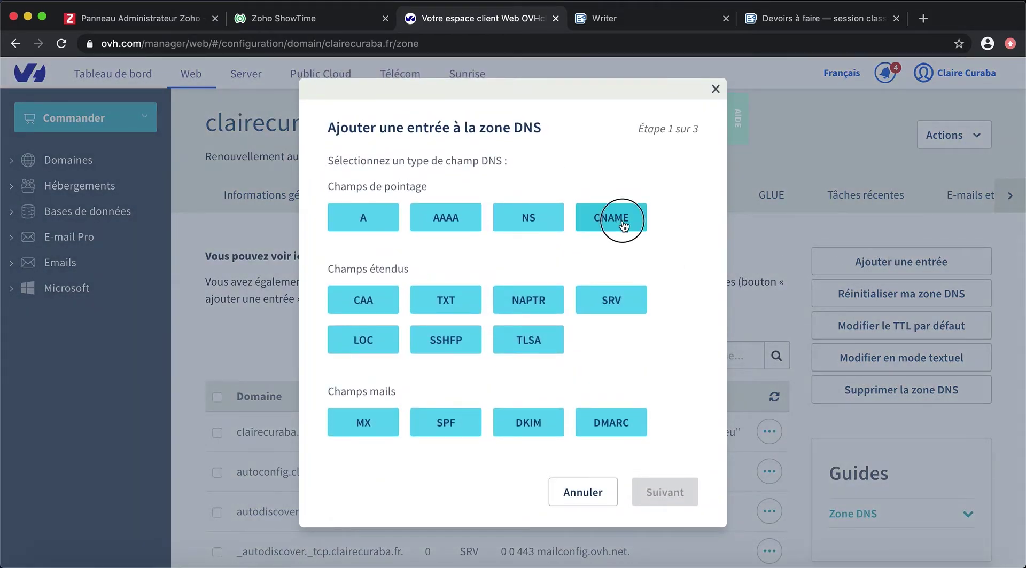
{"action": "left_click", "coordinate": [623, 223]}
{"action": "left_click", "coordinate": [565, 197]}
{"action": "type", "text": "formatiion"}
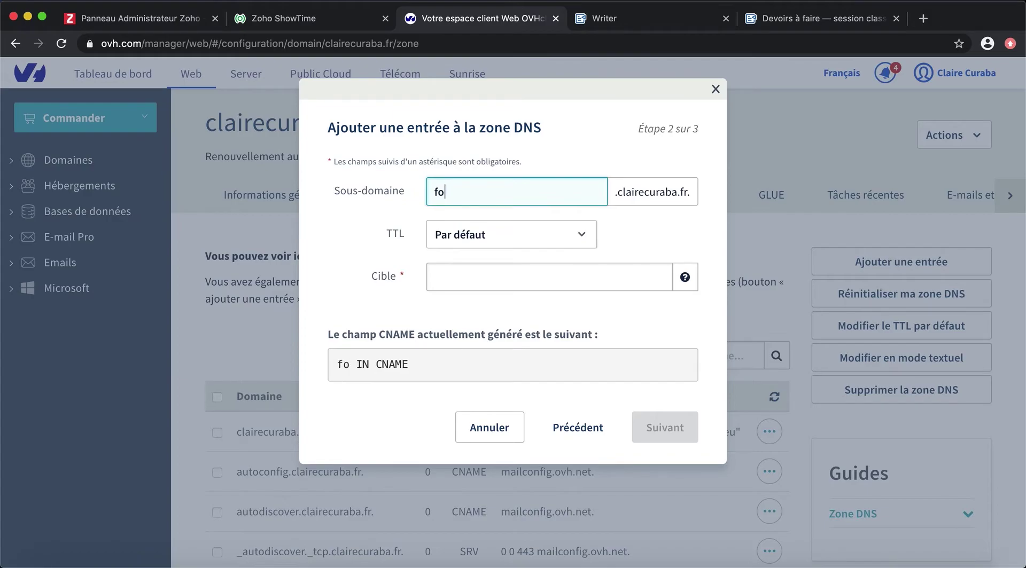
{"action": "key", "text": "BackSpace"}
{"action": "key", "text": "BackSpace"}
{"action": "key", "text": "BackSpace"}
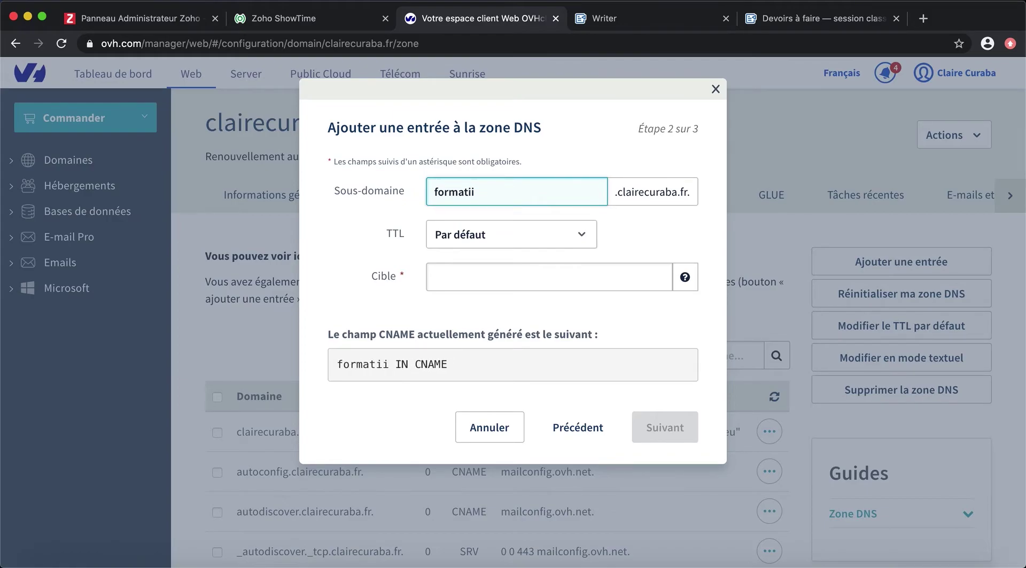
{"action": "type", "text": "ons"}
{"action": "left_click", "coordinate": [568, 278]}
{"action": "type", "text": "zst20069795307.showtime.cs.zohohost.eu."}
{"action": "left_click", "coordinate": [653, 431]}
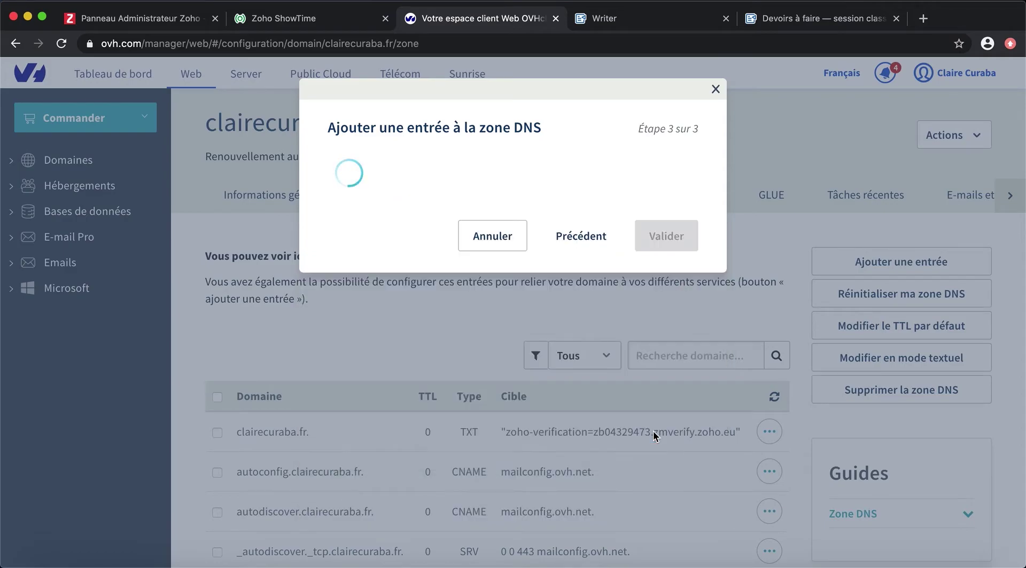
{"action": "left_click", "coordinate": [678, 371]}
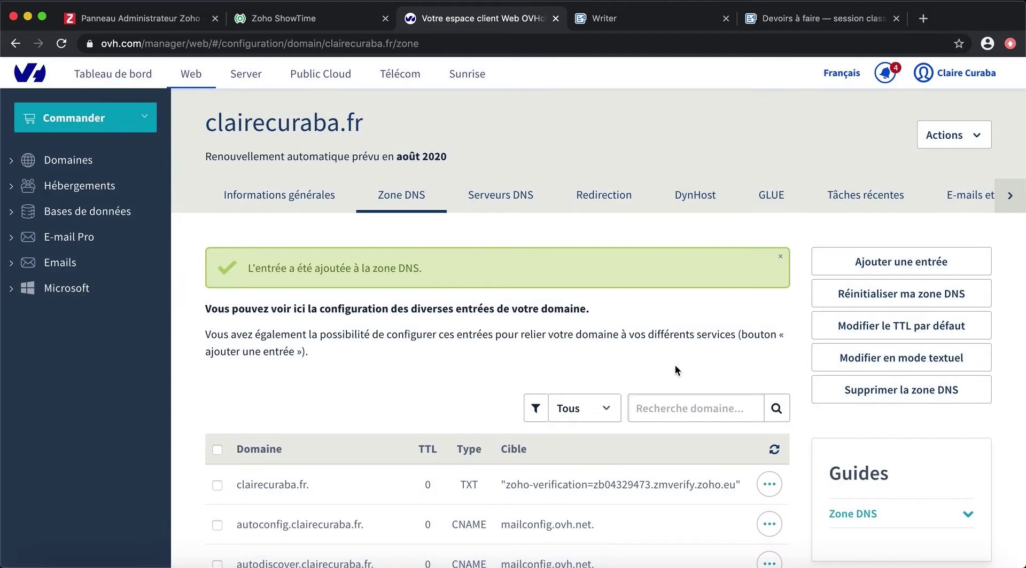
{"action": "left_click", "coordinate": [300, 20]}
Step: Add formations.clairecuraba.fr as custom domain, verify the mapping, request SSL, and select the default address
{"action": "left_click", "coordinate": [681, 384]}
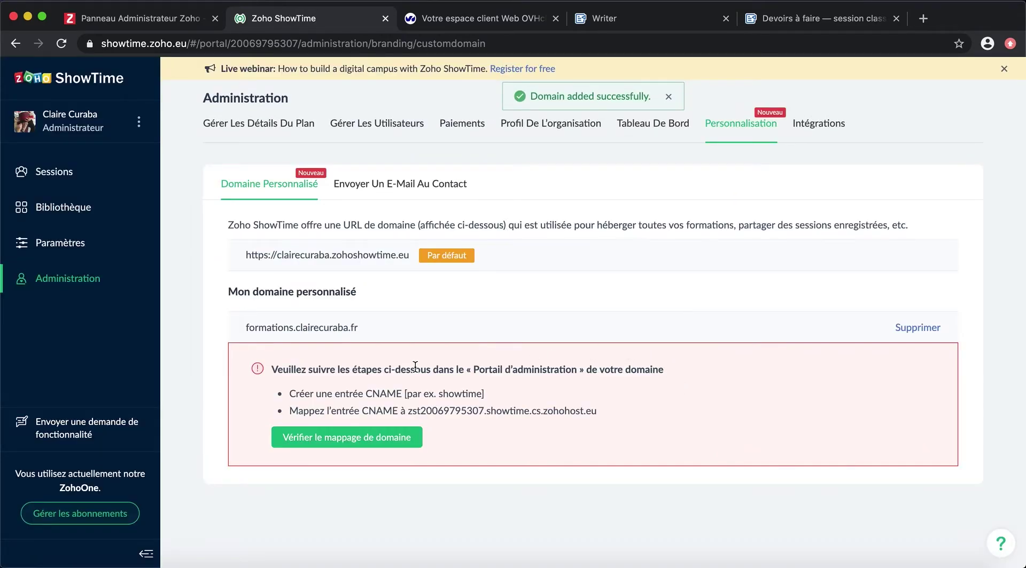
{"action": "left_click", "coordinate": [356, 442]}
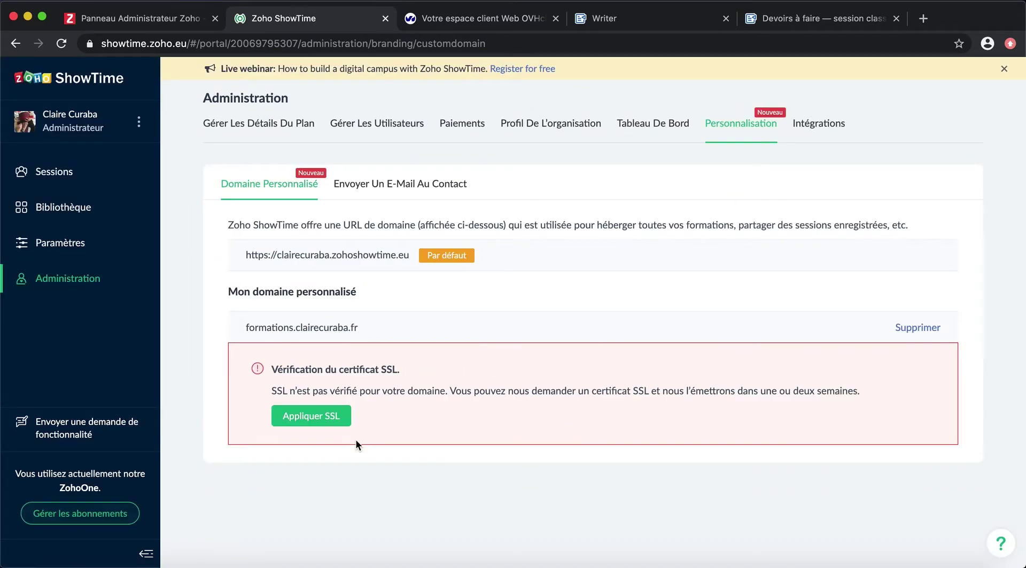
{"action": "left_click", "coordinate": [316, 416]}
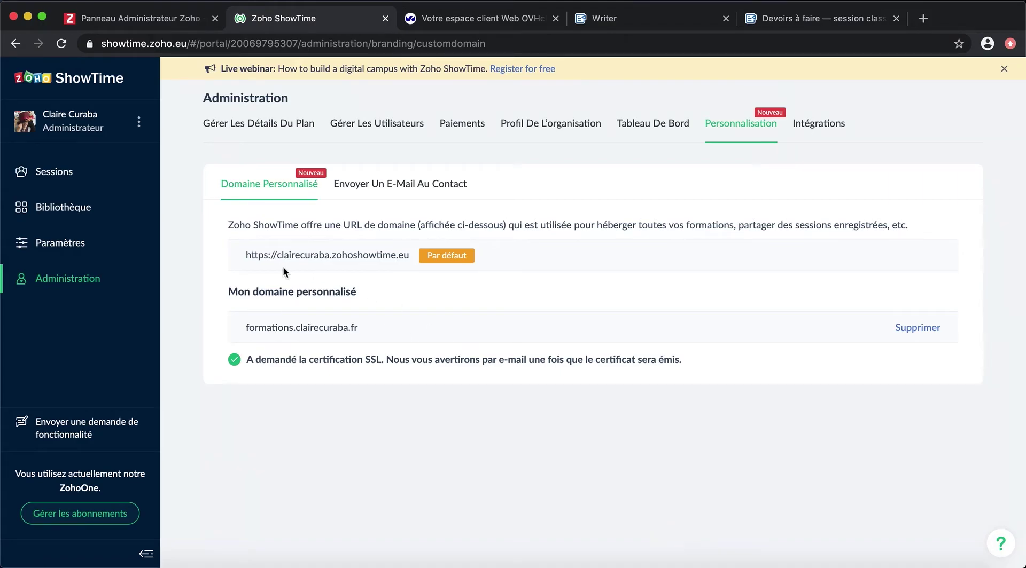
{"action": "left_click_drag", "start_coordinate": [247, 255], "coordinate": [415, 257]}
{"action": "key", "text": "super+c"}
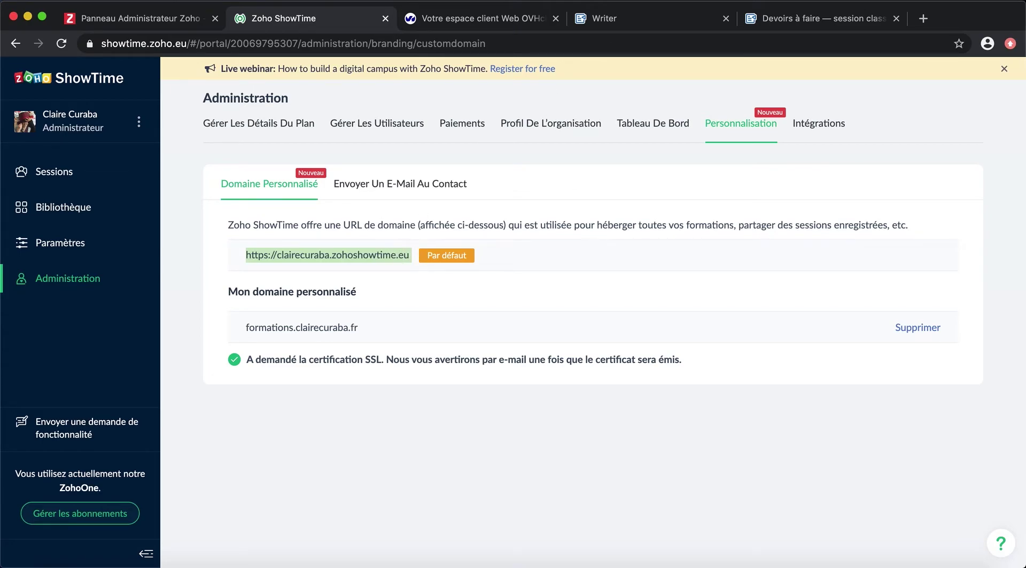
Step: View the CC Inc. public page at the copied default address, then go to profile settings
{"action": "left_click", "coordinate": [923, 19]}
{"action": "key", "text": "super+v"}
{"action": "key", "text": "Return"}
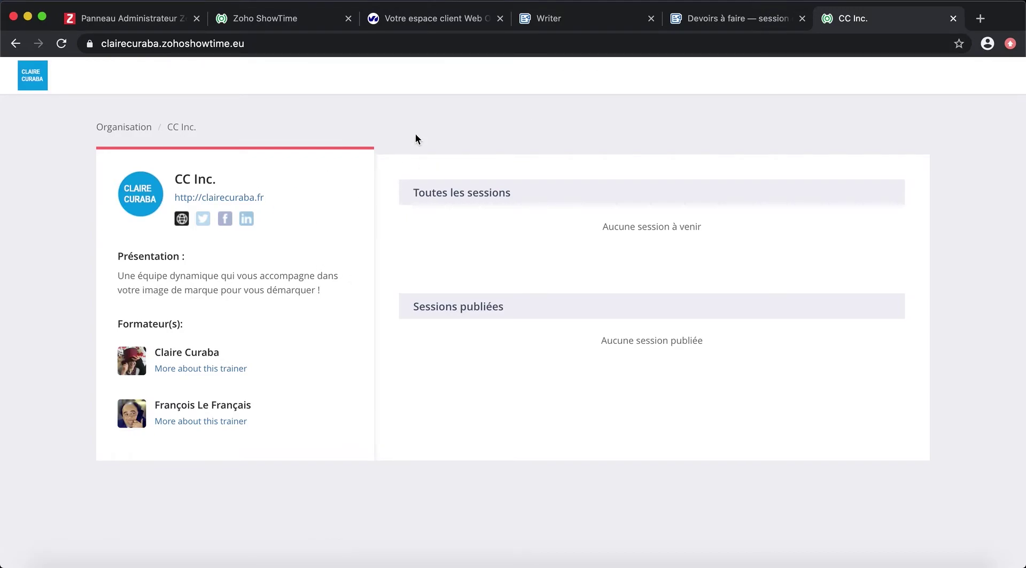
{"action": "left_click", "coordinate": [954, 19]}
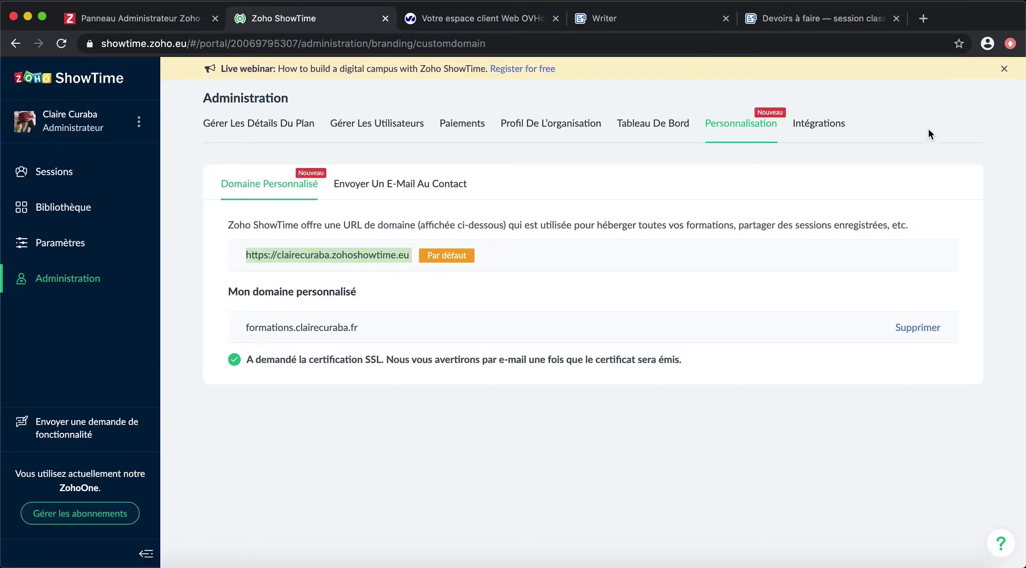
{"action": "left_click", "coordinate": [819, 123]}
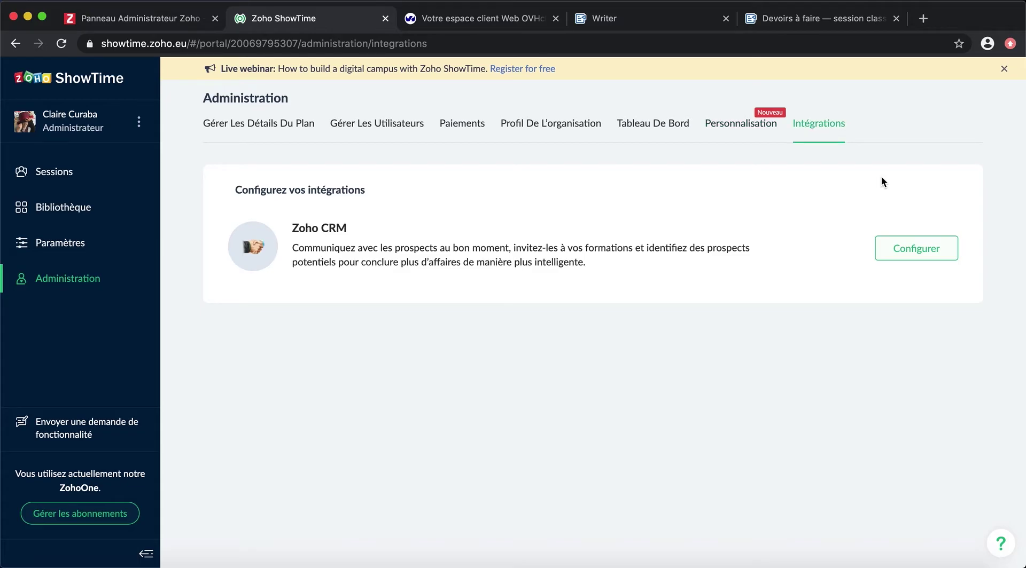
{"action": "left_click", "coordinate": [49, 243]}
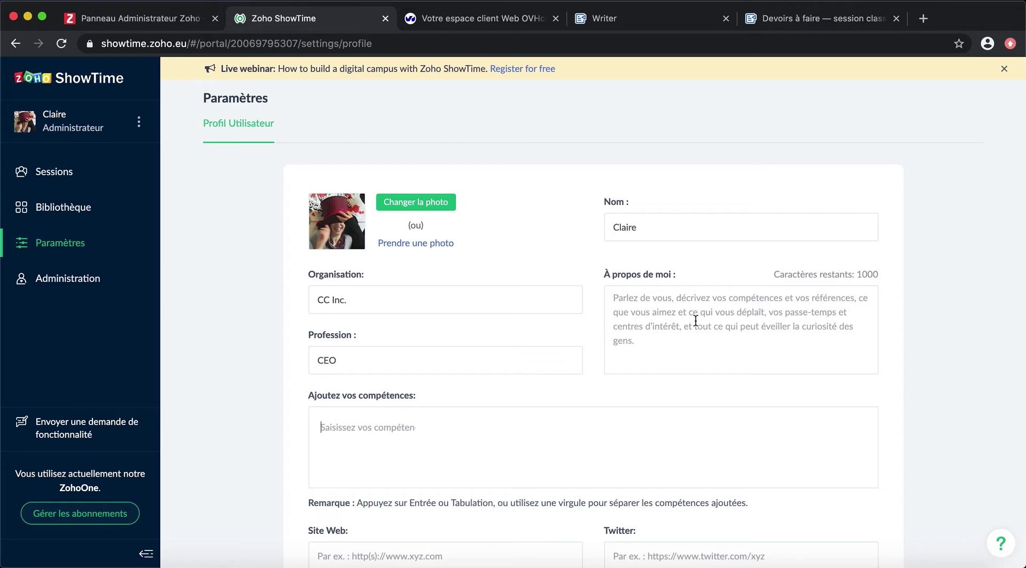
Step: Write the webmarketing trainer about-me text and add skills Design graphique, HTML and Contenu marketing
{"action": "left_click", "coordinate": [696, 320]}
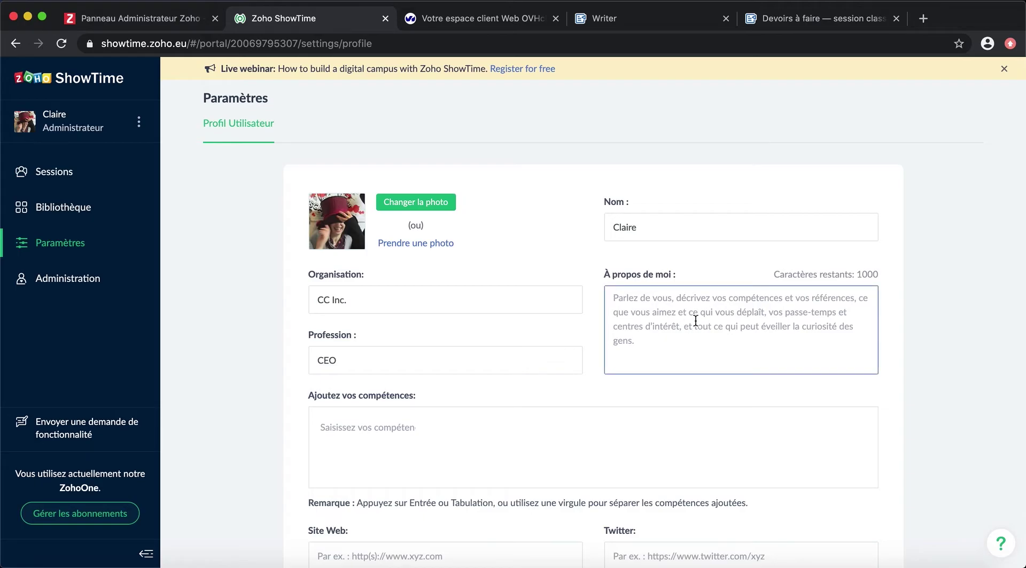
{"action": "type", "text": "La formatrice en webmarketing qui va vous permettre de marquer les"}
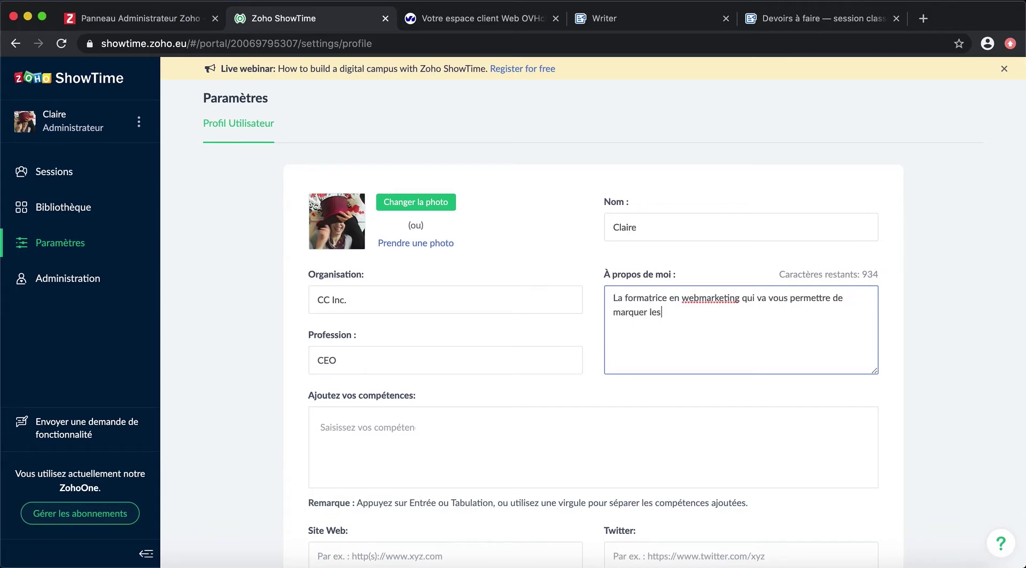
{"action": "type", "text": " esprits en vous démarquant et"}
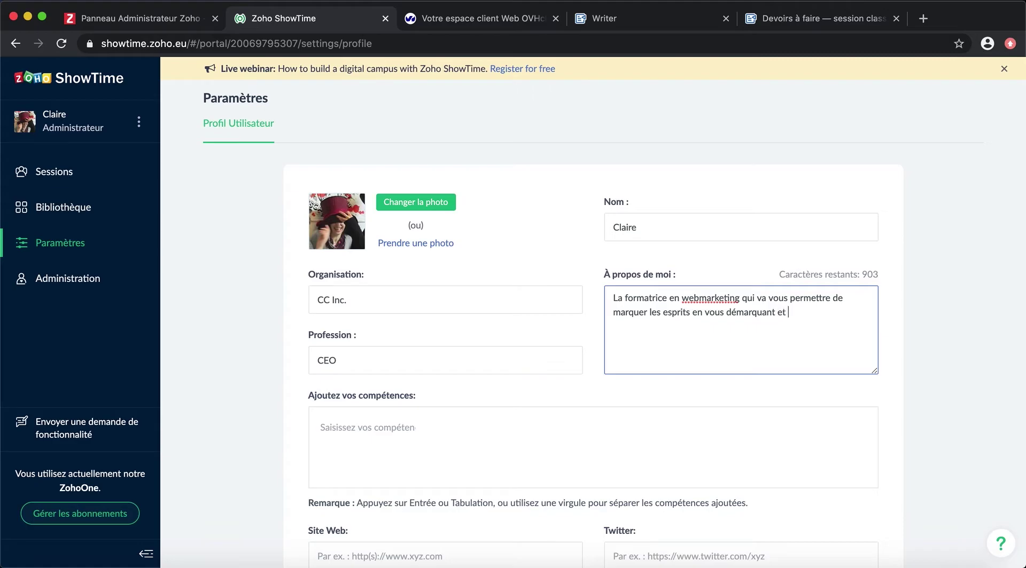
{"action": "type", "text": " d'être inégalé dans vos écrits sur le net."}
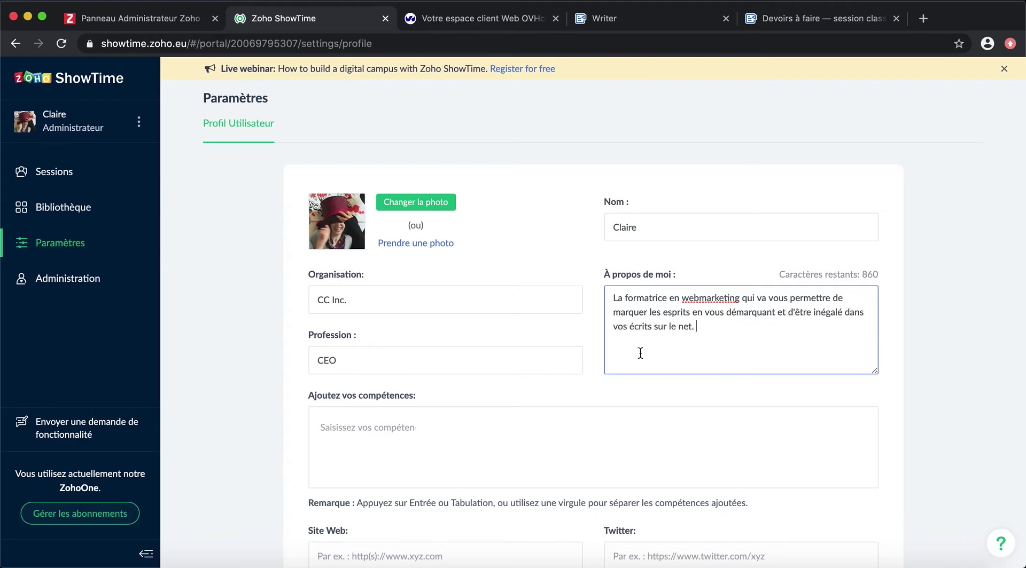
{"action": "left_click", "coordinate": [375, 429]}
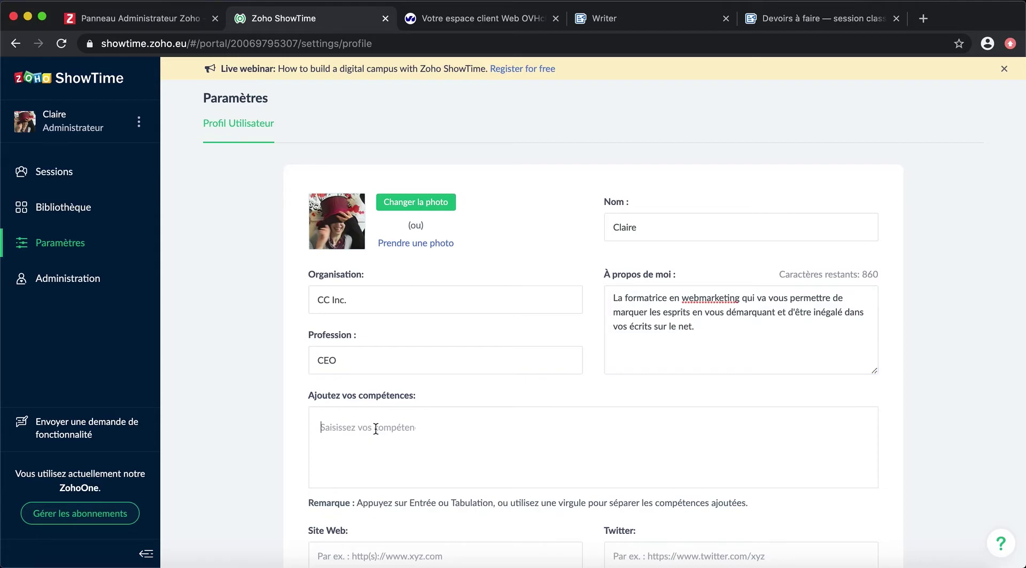
{"action": "scroll", "coordinate": [375, 429], "scroll_direction": "down", "scroll_amount": 1}
{"action": "type", "text": "Design graphique"}
{"action": "key", "text": "Return"}
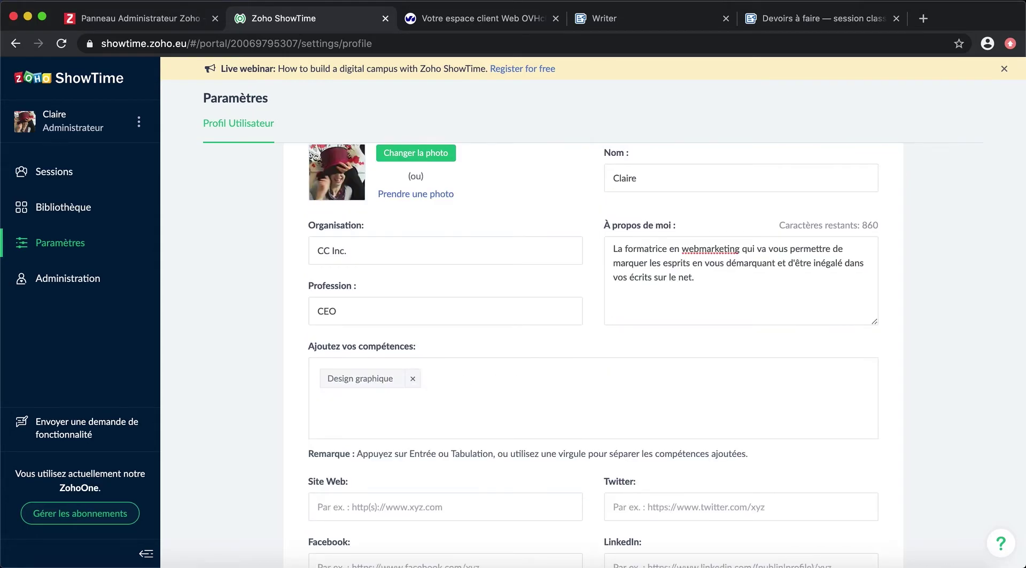
{"action": "type", "text": "HTML/"}
{"action": "key", "text": "BackSpace"}
{"action": "key", "text": "BackSpace"}
{"action": "key", "text": "BackSpace"}
{"action": "key", "text": "BackSpace"}
{"action": "key", "text": "BackSpace"}
{"action": "type", "text": "HTML"}
{"action": "key", "text": "Return"}
{"action": "type", "text": "Contenu marketing"}
{"action": "key", "text": "Return"}
{"action": "scroll", "coordinate": [261, 481], "scroll_direction": "down", "scroll_amount": 2}
{"action": "scroll", "coordinate": [261, 481], "scroll_direction": "up", "scroll_amount": 2}
{"action": "left_click", "coordinate": [391, 490]}
{"action": "type", "text": "http"}
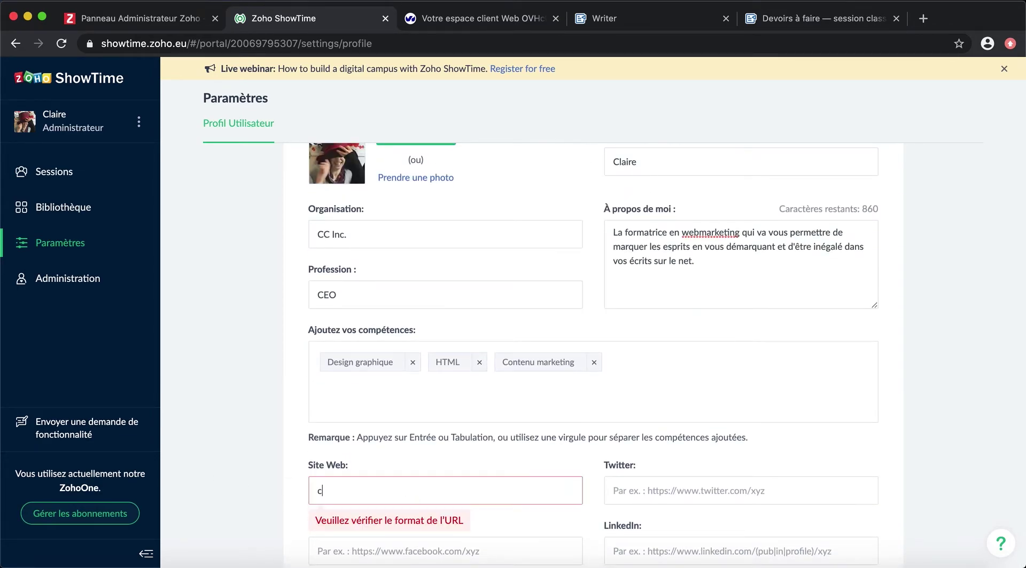
{"action": "type", "text": "://clairecuraba.fr"}
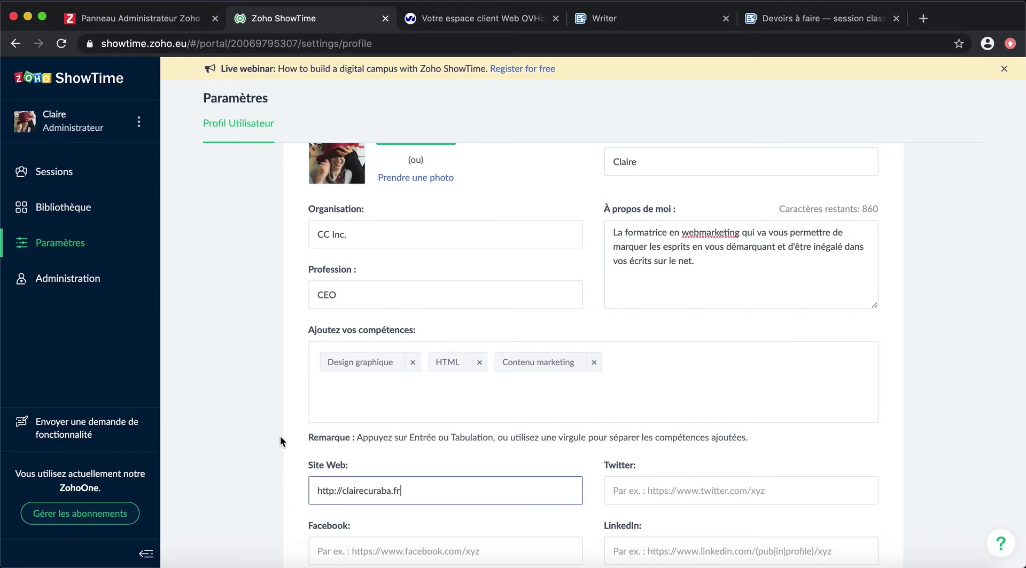
{"action": "scroll", "coordinate": [836, 533], "scroll_direction": "down", "scroll_amount": 2}
{"action": "left_click", "coordinate": [836, 533]}
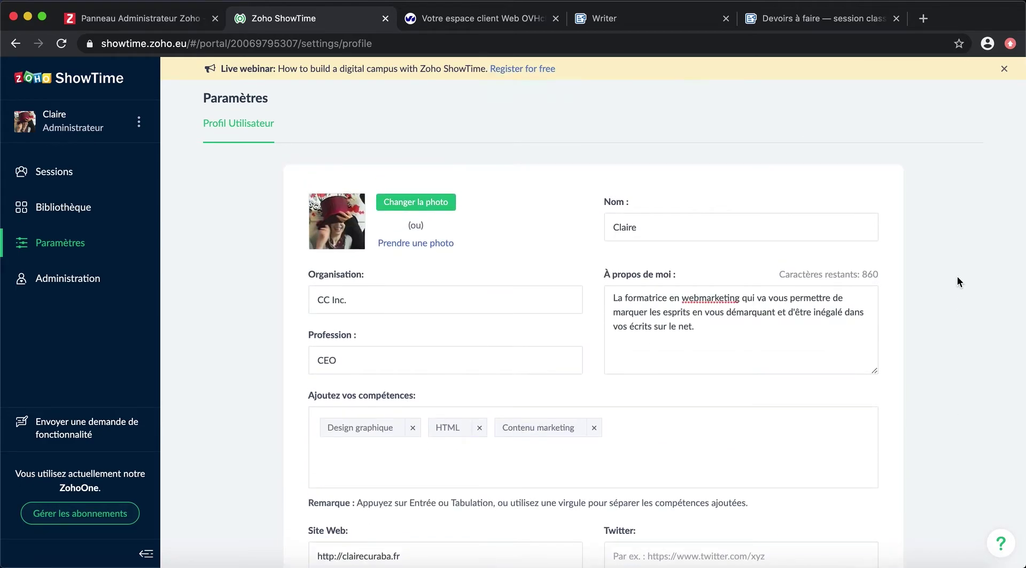
Step: Add the surname to the profile name and save it
{"action": "left_click", "coordinate": [728, 233]}
{"action": "type", "text": "Curaba"}
{"action": "scroll", "coordinate": [889, 481], "scroll_direction": "down", "scroll_amount": 3}
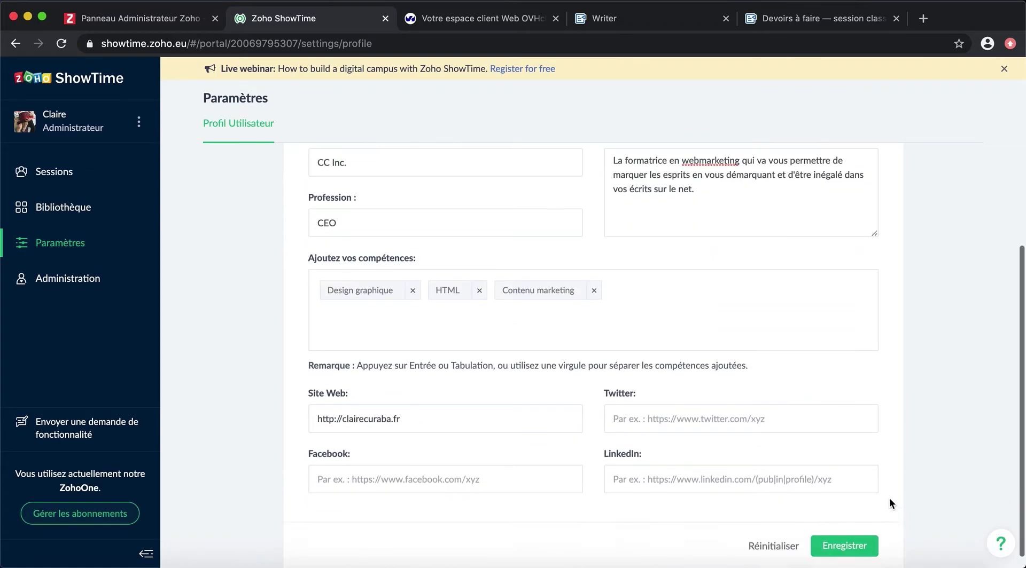
{"action": "key", "text": "Return"}
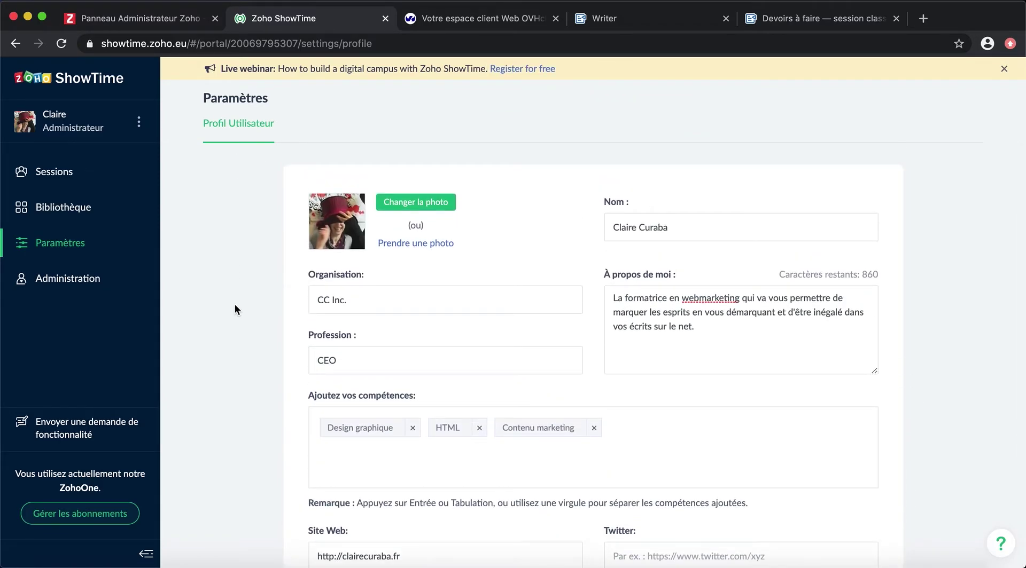
{"action": "left_click", "coordinate": [60, 207]}
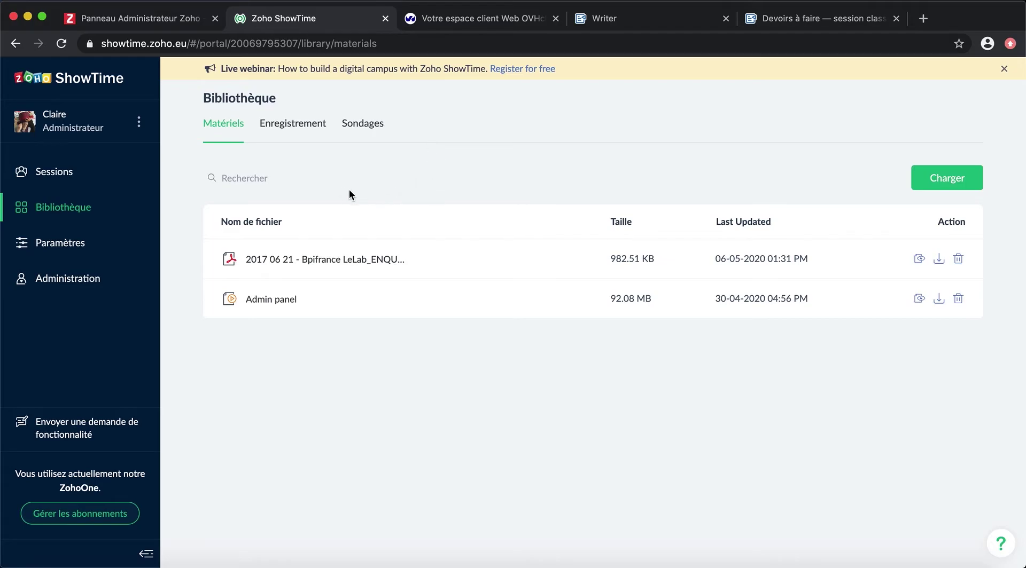
Step: Browse the library's recordings and polls, then return to the empty Sessions list
{"action": "left_click", "coordinate": [315, 134]}
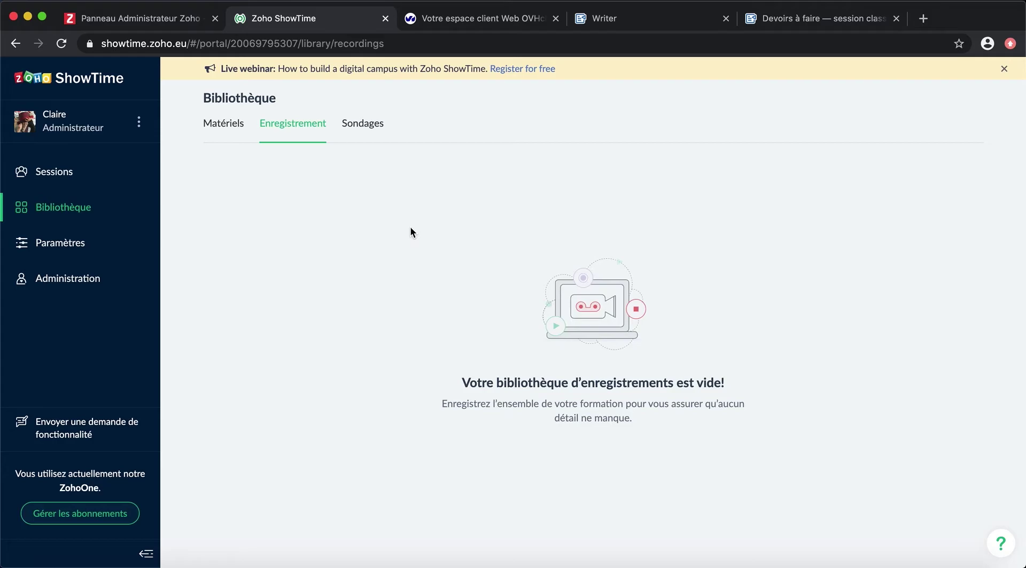
{"action": "left_click", "coordinate": [377, 124]}
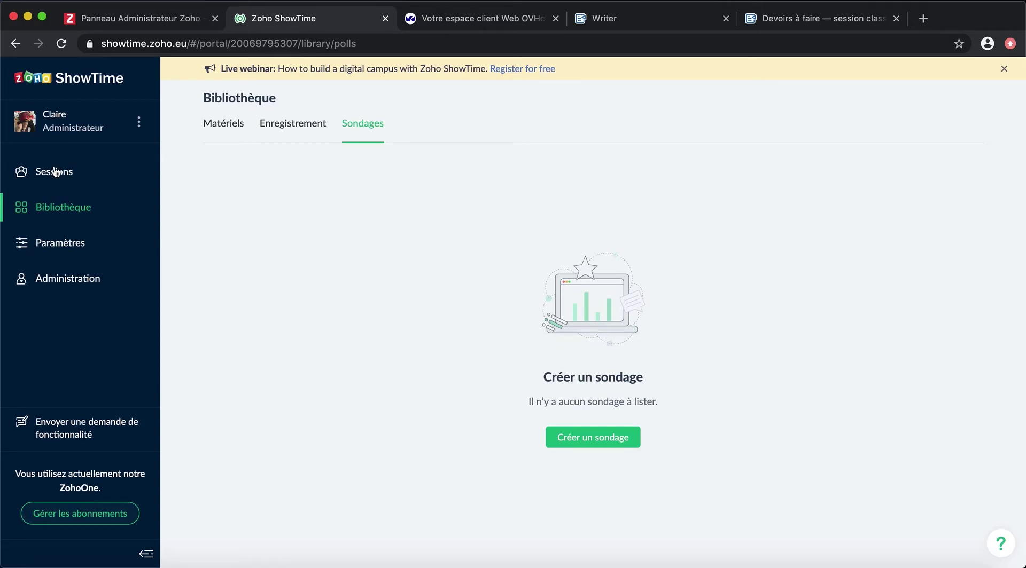
{"action": "left_click", "coordinate": [55, 170]}
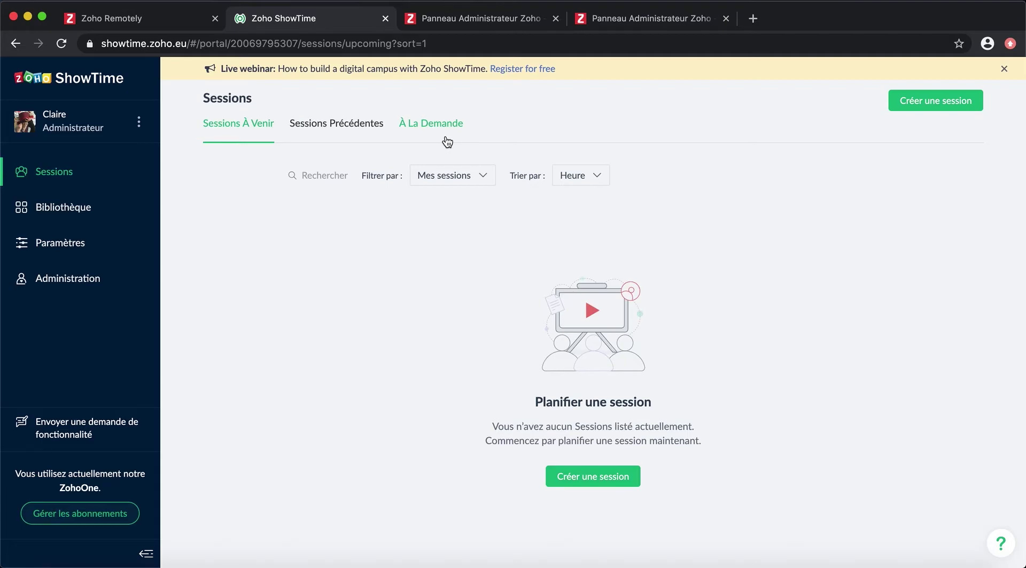
Step: Start a new session named Webinar marketing with its marketing-trends description
{"action": "left_click", "coordinate": [603, 479]}
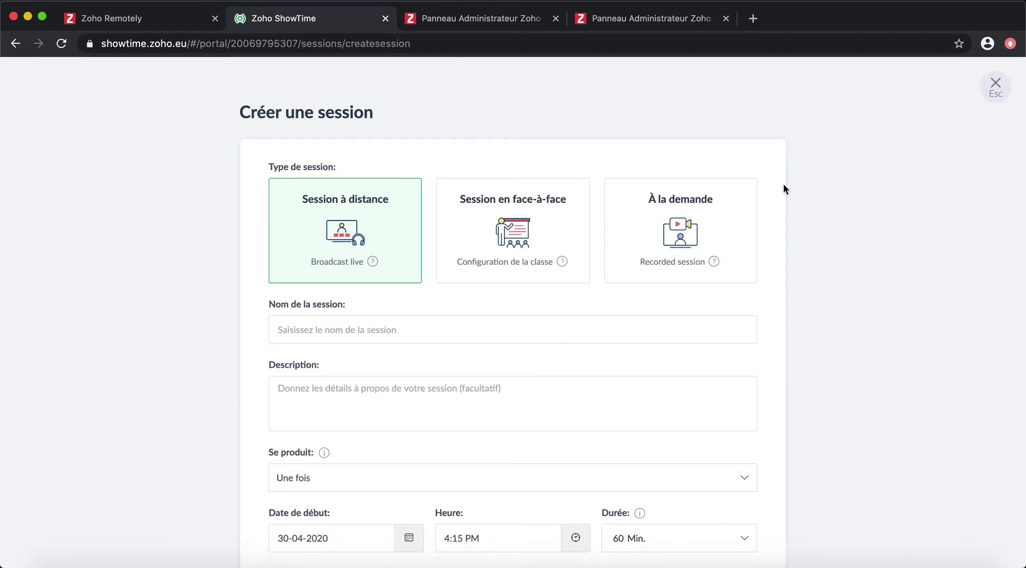
{"action": "scroll", "coordinate": [783, 188], "scroll_direction": "down", "scroll_amount": 2}
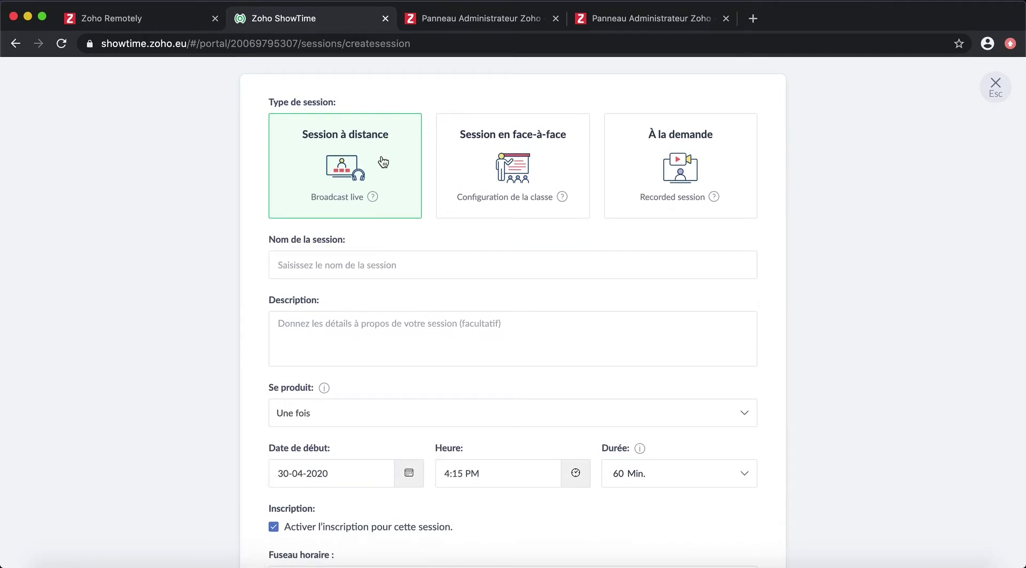
{"action": "left_click", "coordinate": [403, 265]}
{"action": "type", "text": "Webinar marketing"}
{"action": "left_click", "coordinate": [354, 317]}
{"action": "type", "text": "Découvrez les dernières tendances marketing décortiquées par nos experts ! Au programme, les tendances digitale"}
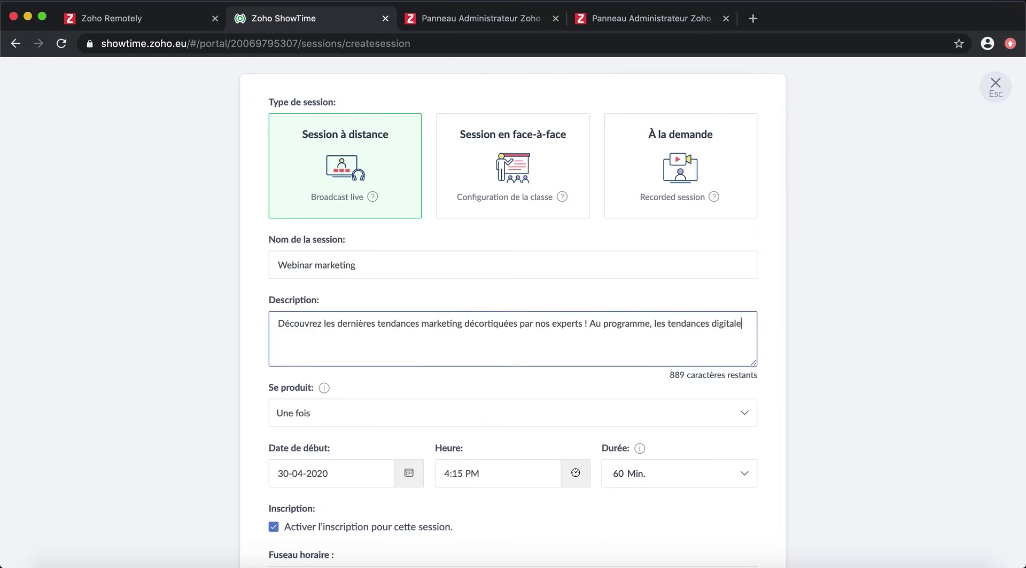
{"action": "type", "text": "s de l'année 2020, ce qui fonctionne, et des cas d'études !"}
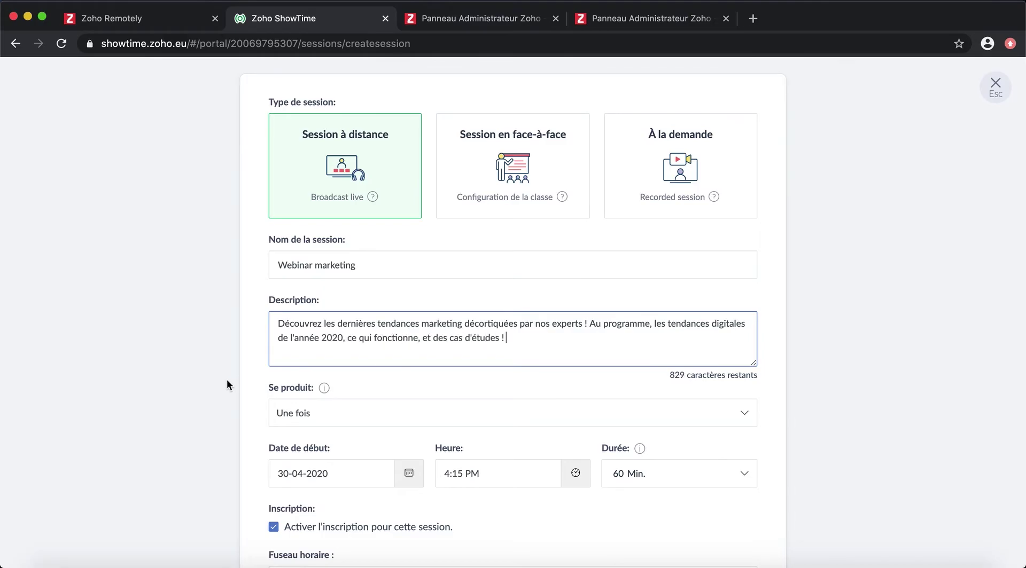
{"action": "scroll", "coordinate": [227, 383], "scroll_direction": "down", "scroll_amount": 3}
Step: Set the session start date to 12 May 2020
{"action": "left_click", "coordinate": [320, 304]}
{"action": "scroll", "coordinate": [261, 345], "scroll_direction": "down", "scroll_amount": 2}
{"action": "left_click", "coordinate": [298, 289]}
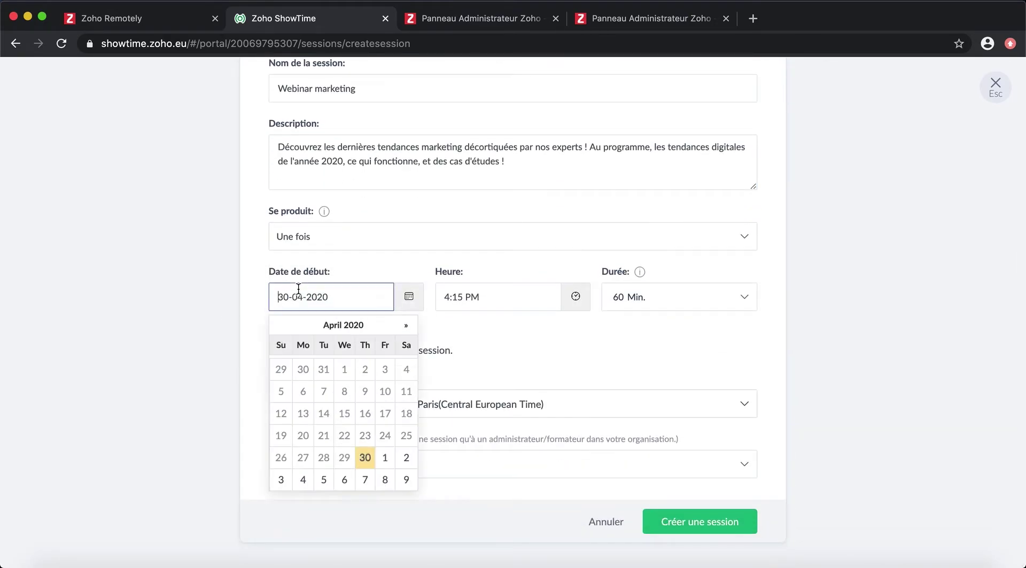
{"action": "left_click", "coordinate": [406, 326]}
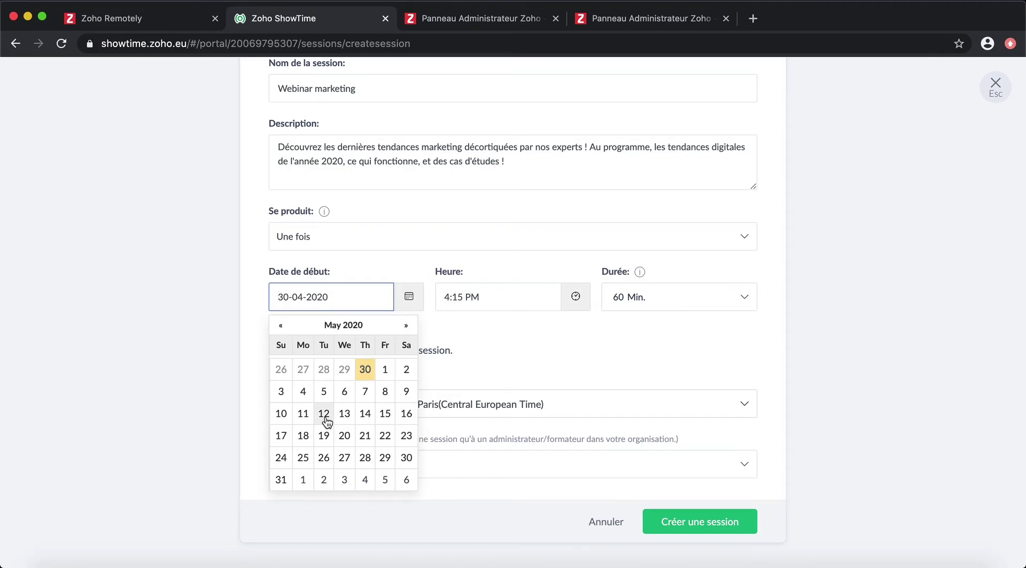
{"action": "left_click", "coordinate": [324, 417]}
Step: Set the start time to 2:00 PM, keep registration on, and create the session
{"action": "left_click", "coordinate": [468, 298]}
{"action": "left_click", "coordinate": [458, 374]}
{"action": "left_click", "coordinate": [458, 374]}
{"action": "left_click", "coordinate": [488, 374]}
{"action": "left_click", "coordinate": [488, 375]}
{"action": "left_click", "coordinate": [487, 375]}
{"action": "left_click", "coordinate": [646, 341]}
{"action": "left_click", "coordinate": [366, 353]}
{"action": "left_click", "coordinate": [274, 350]}
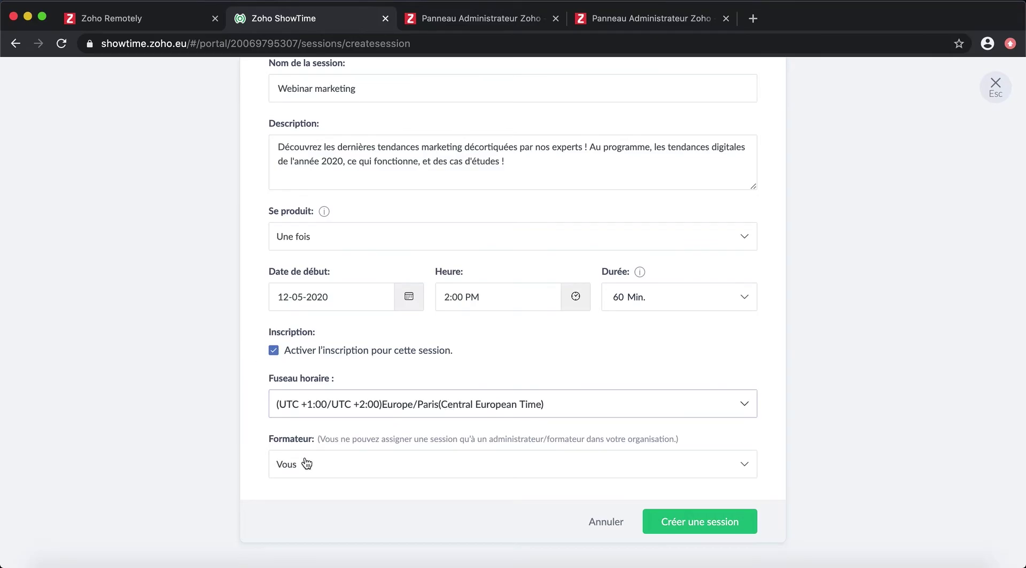
{"action": "left_click", "coordinate": [710, 520]}
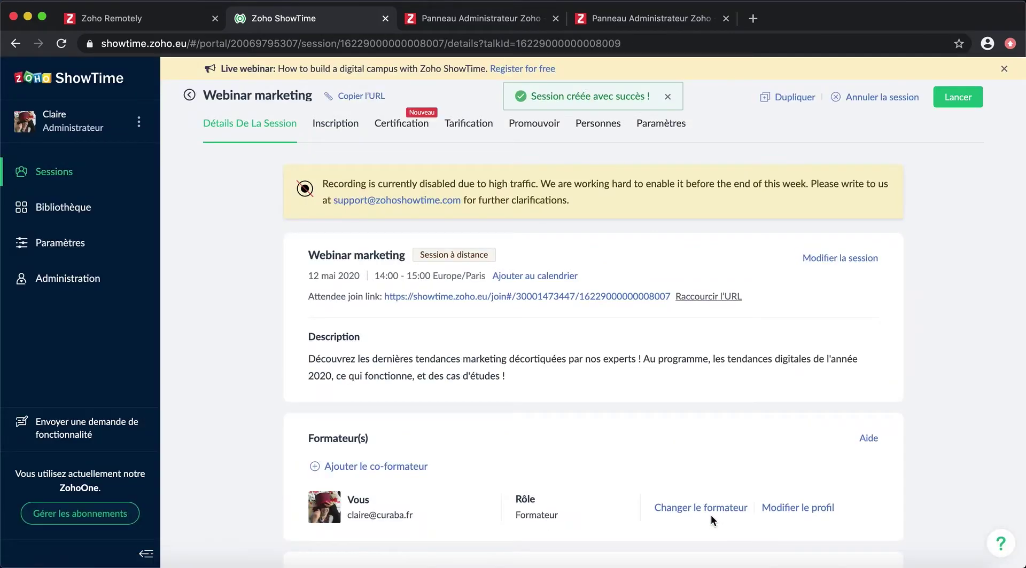
Step: Pick the organisation's other trainer as co-trainer, then scroll down to the session materials
{"action": "scroll", "coordinate": [713, 400], "scroll_direction": "down", "scroll_amount": 3}
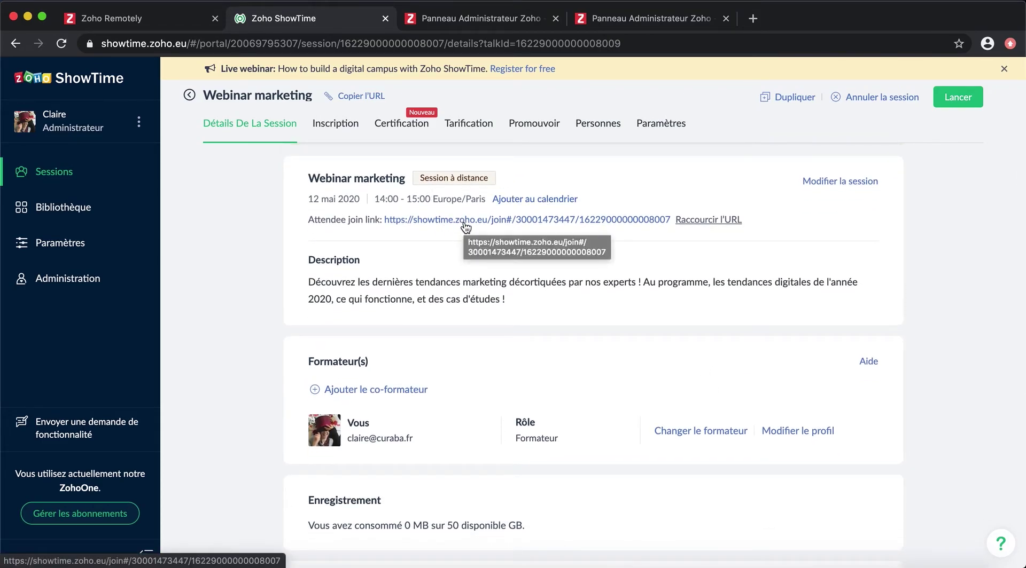
{"action": "scroll", "coordinate": [736, 374], "scroll_direction": "down", "scroll_amount": 4}
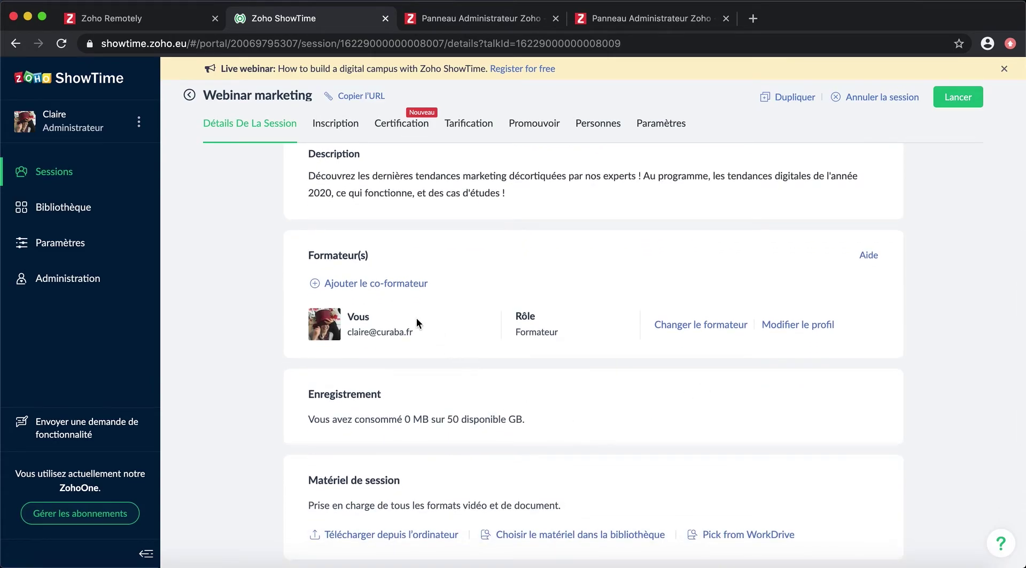
{"action": "left_click", "coordinate": [403, 284]}
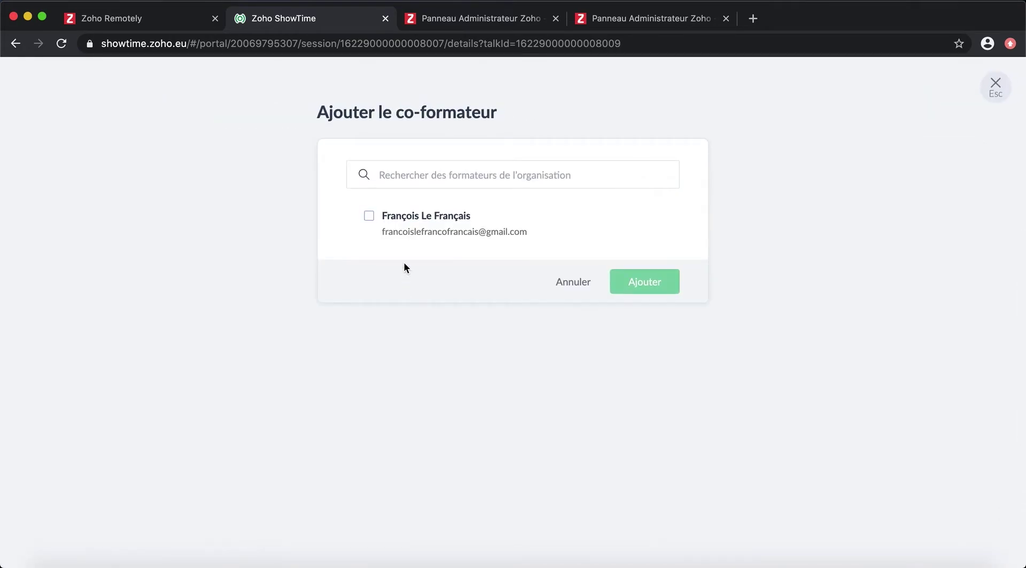
{"action": "left_click", "coordinate": [386, 217]}
{"action": "left_click", "coordinate": [632, 284]}
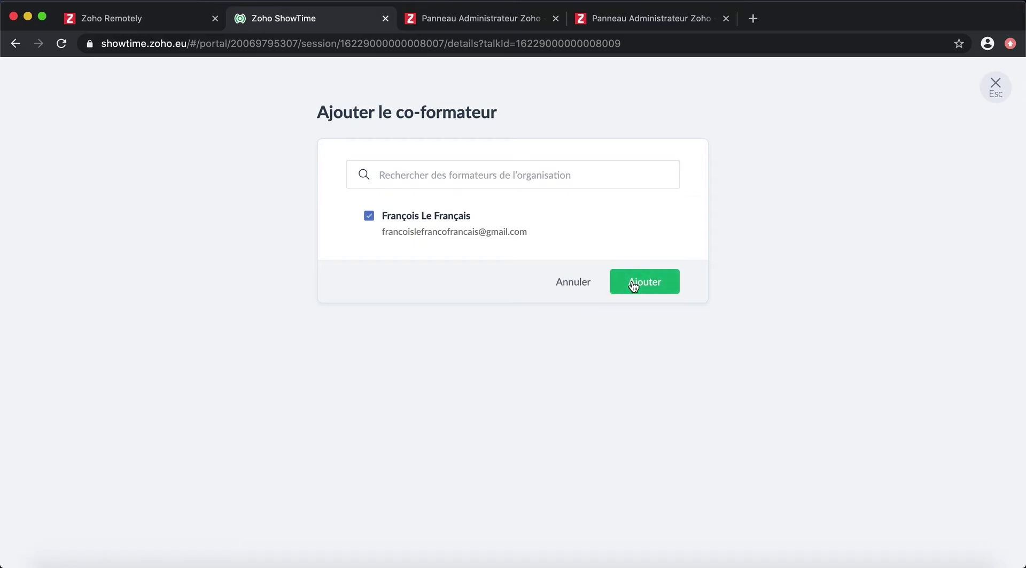
{"action": "scroll", "coordinate": [501, 442], "scroll_direction": "down", "scroll_amount": 1}
{"action": "scroll", "coordinate": [500, 440], "scroll_direction": "down", "scroll_amount": 1}
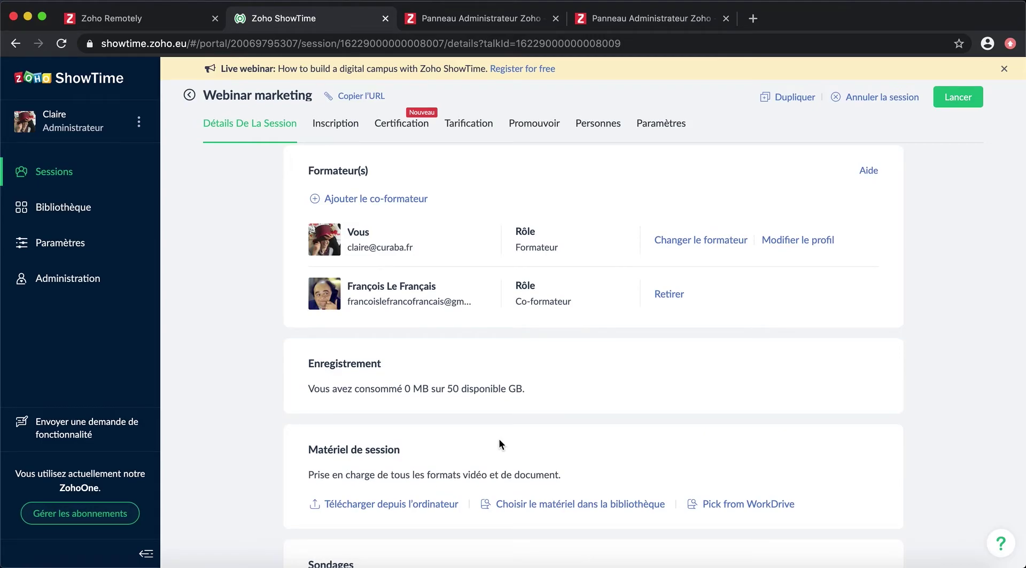
{"action": "scroll", "coordinate": [725, 427], "scroll_direction": "down", "scroll_amount": 2}
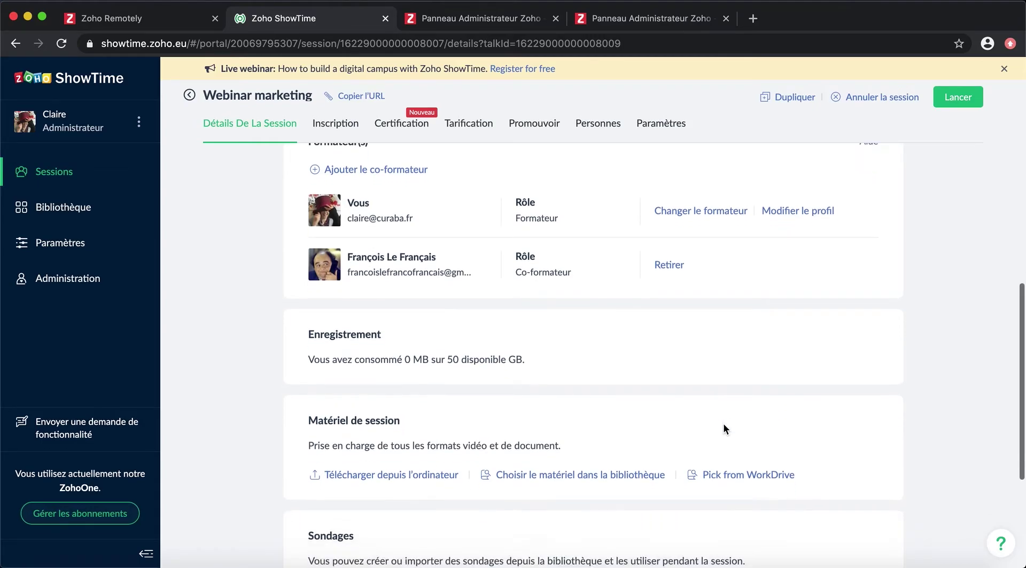
{"action": "scroll", "coordinate": [723, 423], "scroll_direction": "down", "scroll_amount": 1}
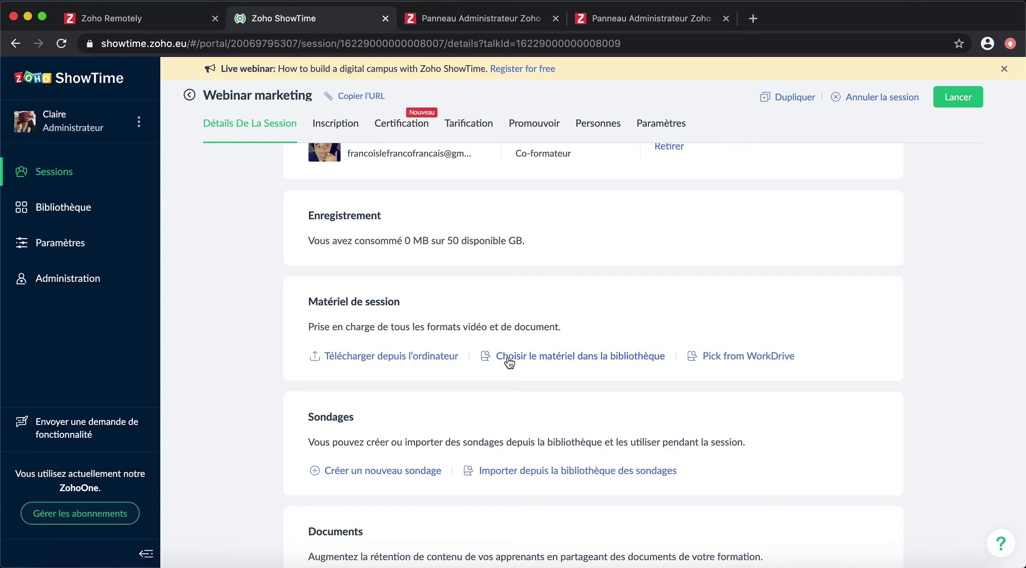
Step: Attach Présentation webinar 5 mai from WorkDrive as session material via a public link
{"action": "left_click", "coordinate": [777, 363]}
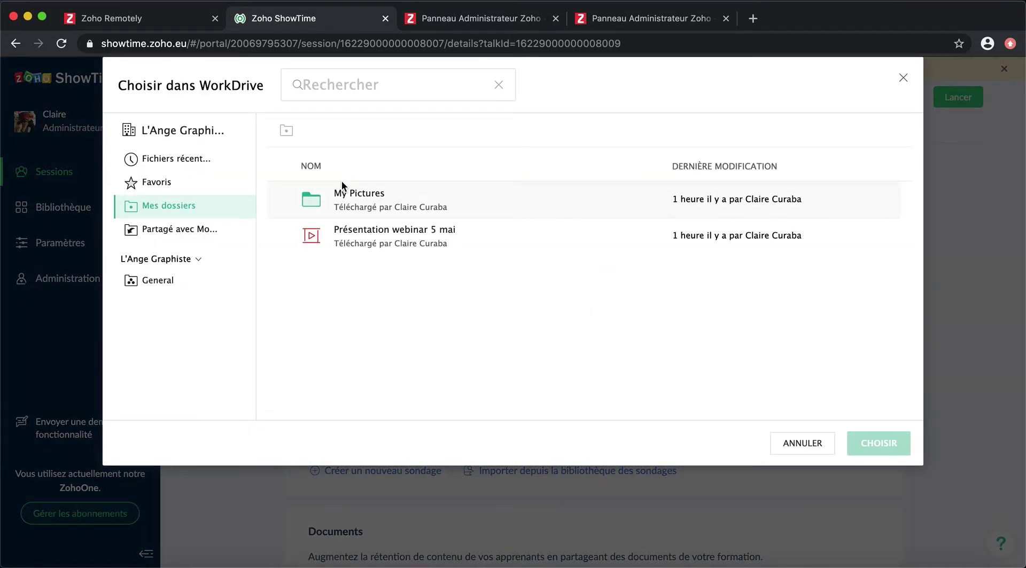
{"action": "left_click", "coordinate": [285, 238]}
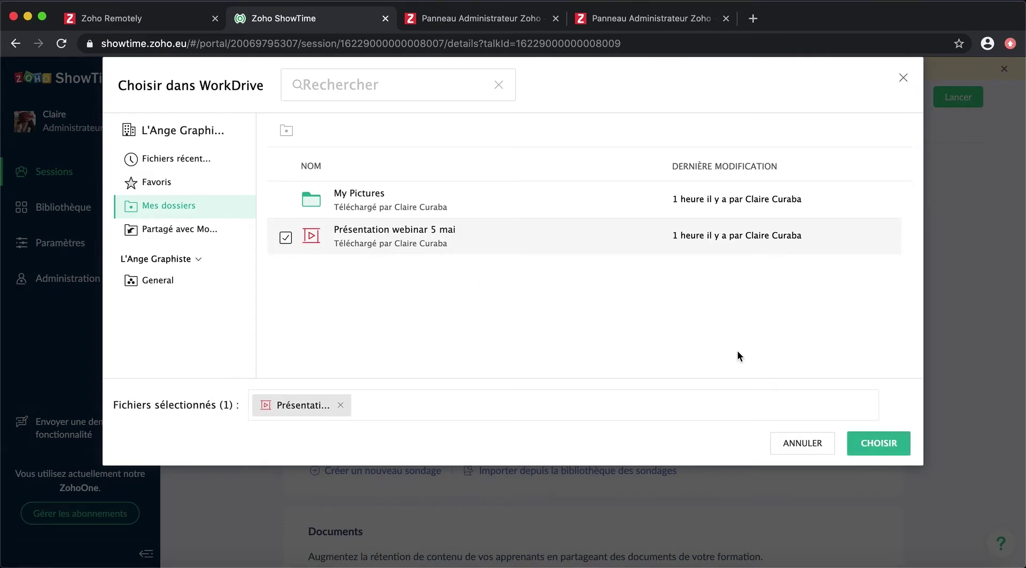
{"action": "left_click", "coordinate": [878, 441]}
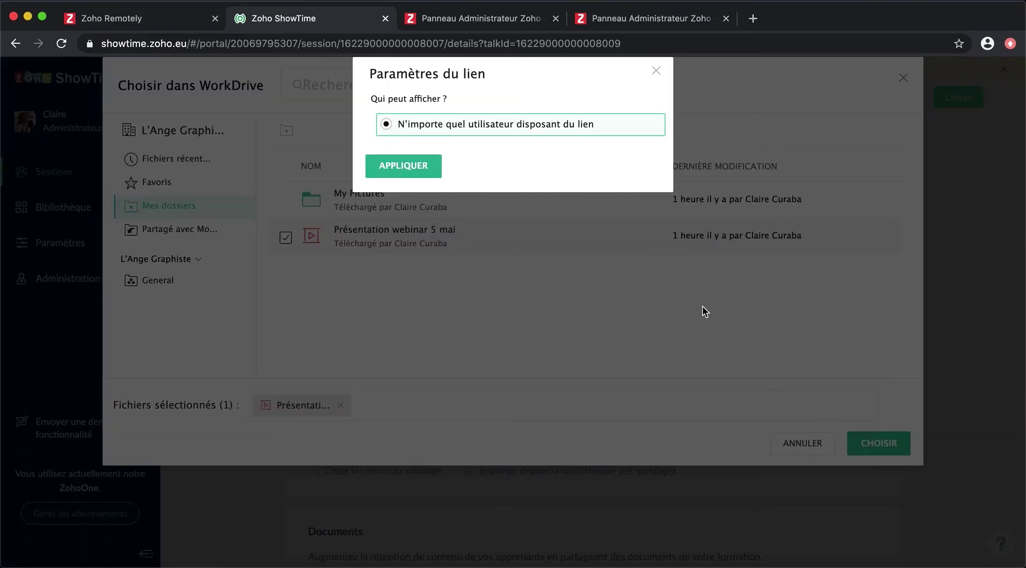
{"action": "left_click", "coordinate": [422, 167]}
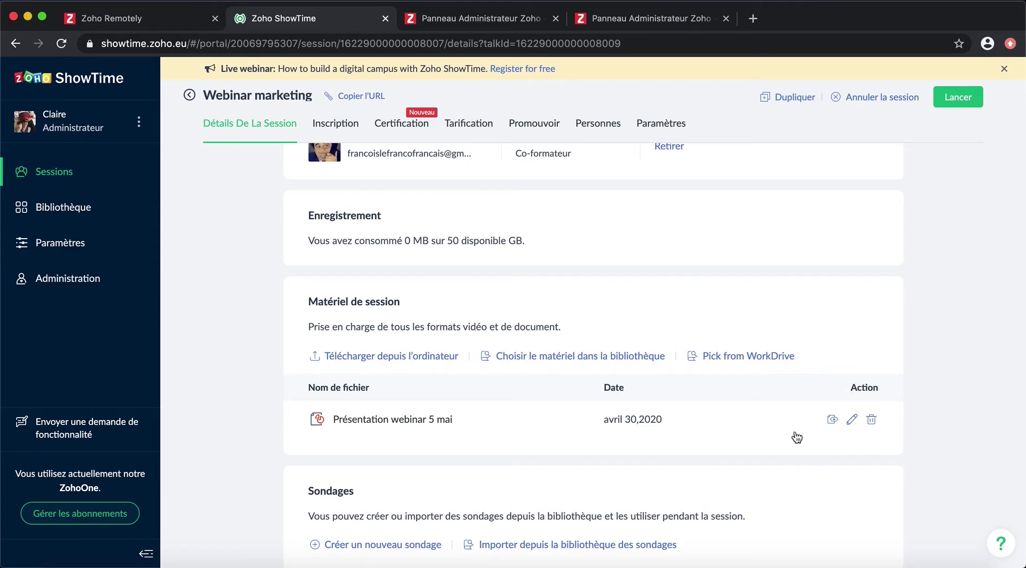
{"action": "scroll", "coordinate": [935, 405], "scroll_direction": "down", "scroll_amount": 3}
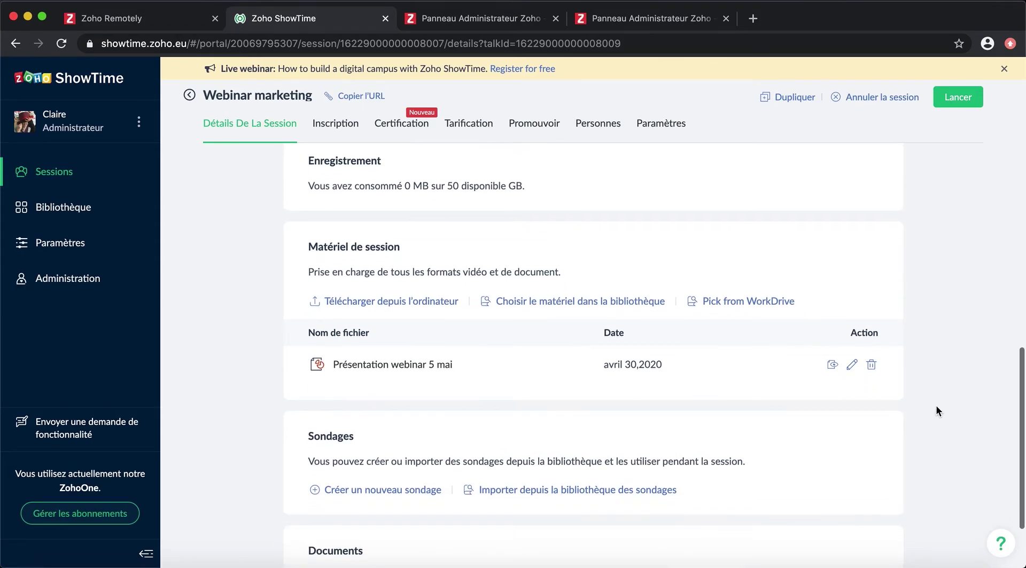
Step: Create a free-text poll asking 'Quelle place occupez-vous dans le domaine du marketing ?'
{"action": "left_click", "coordinate": [372, 426]}
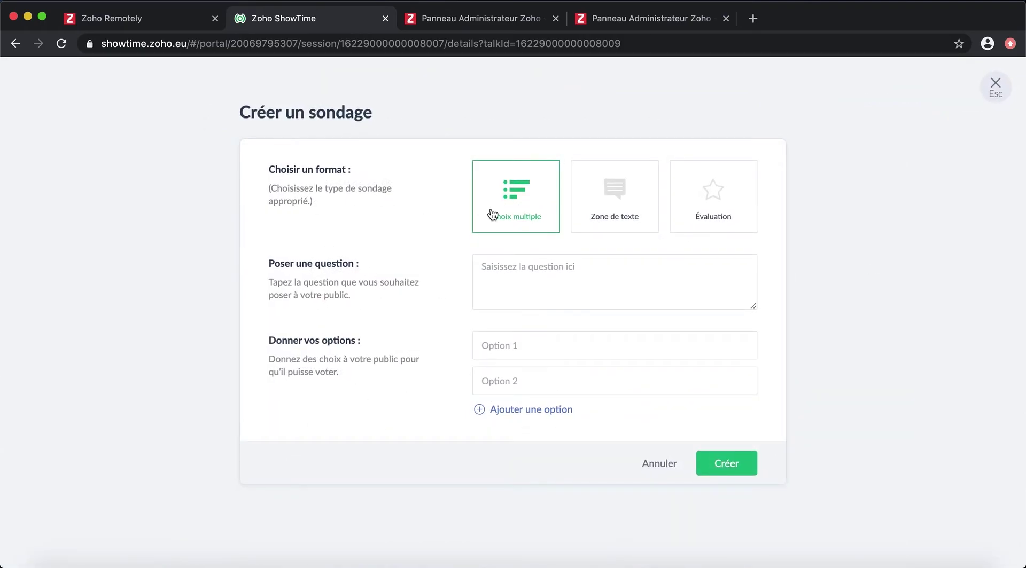
{"action": "left_click", "coordinate": [614, 196]}
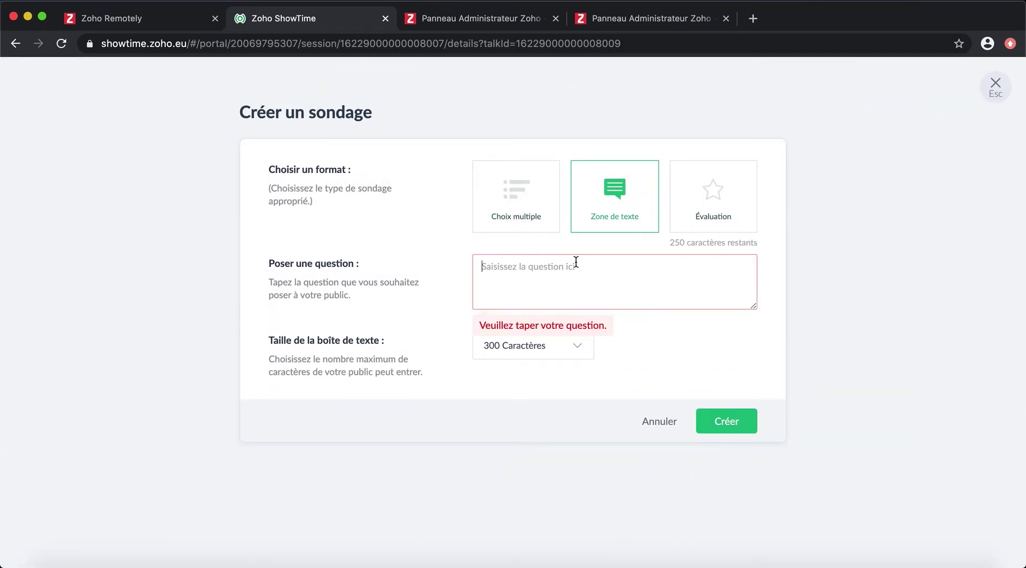
{"action": "left_click", "coordinate": [575, 262]}
{"action": "type", "text": "Quelle place occ"}
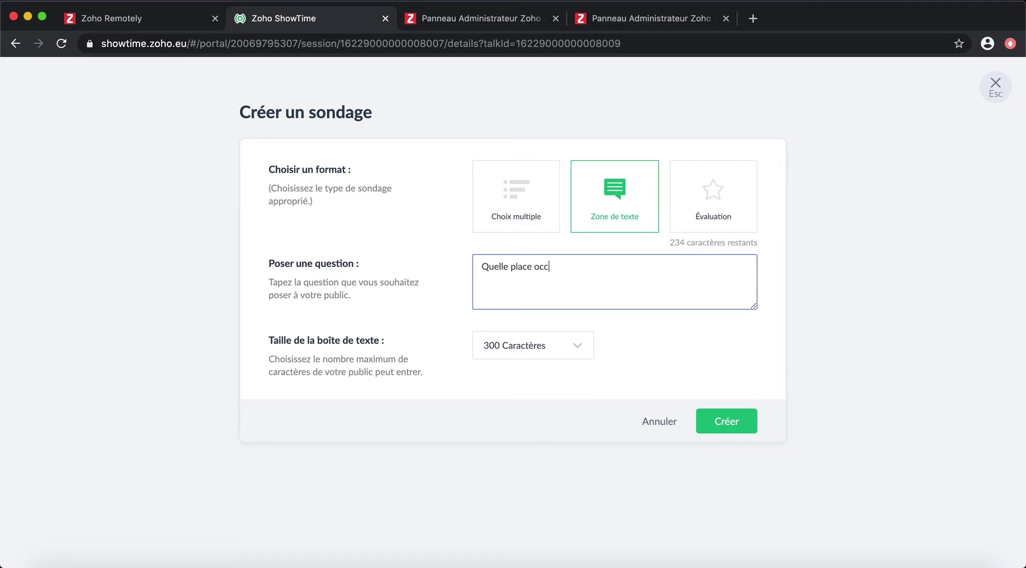
{"action": "type", "text": "upez-vous dans le domaine du marketing ?"}
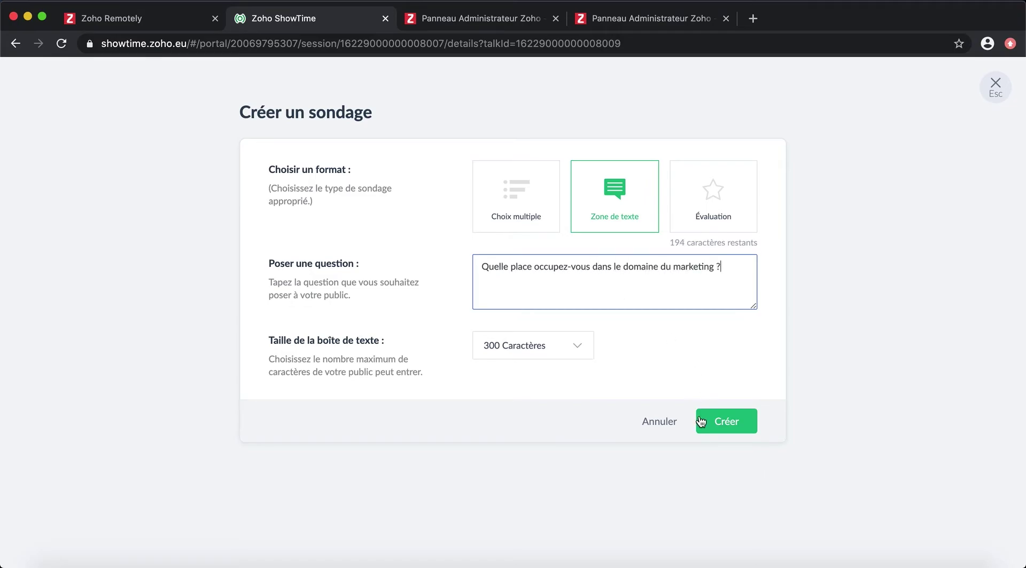
{"action": "left_click", "coordinate": [700, 421]}
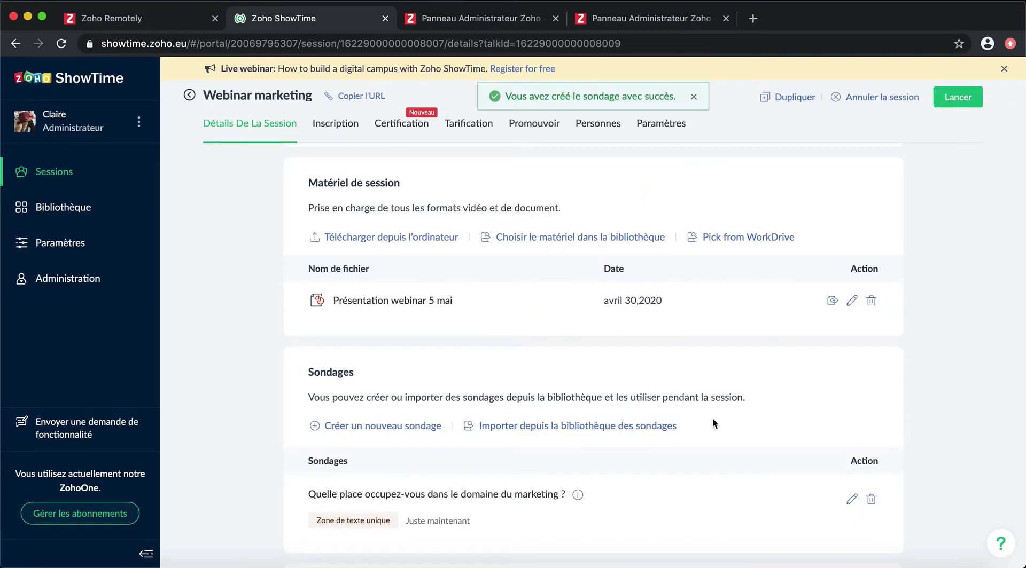
{"action": "scroll", "coordinate": [712, 422], "scroll_direction": "down", "scroll_amount": 5}
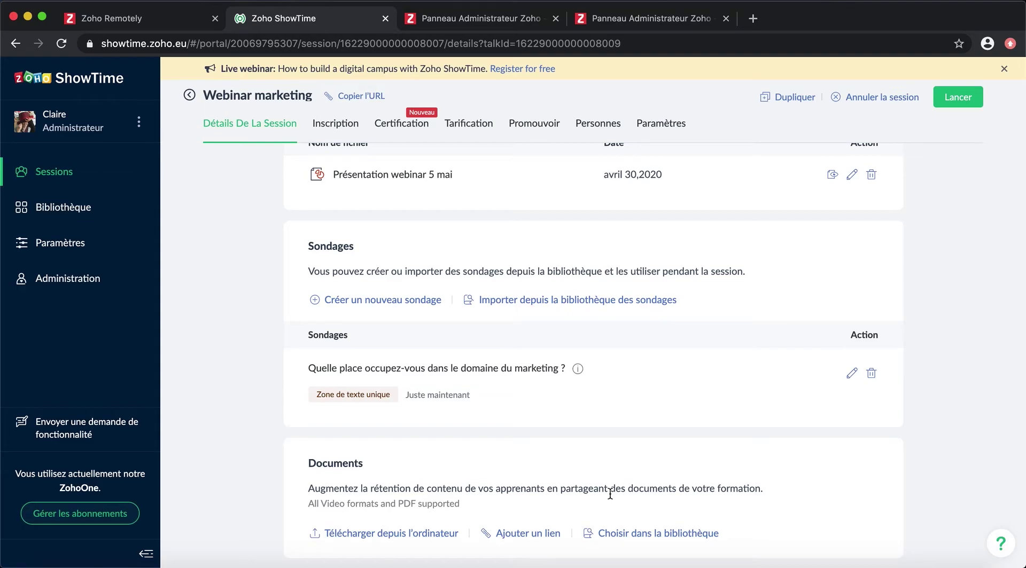
Step: Add Organization and Job Title from the predetermined registration fields
{"action": "scroll", "coordinate": [229, 364], "scroll_direction": "up", "scroll_amount": 5}
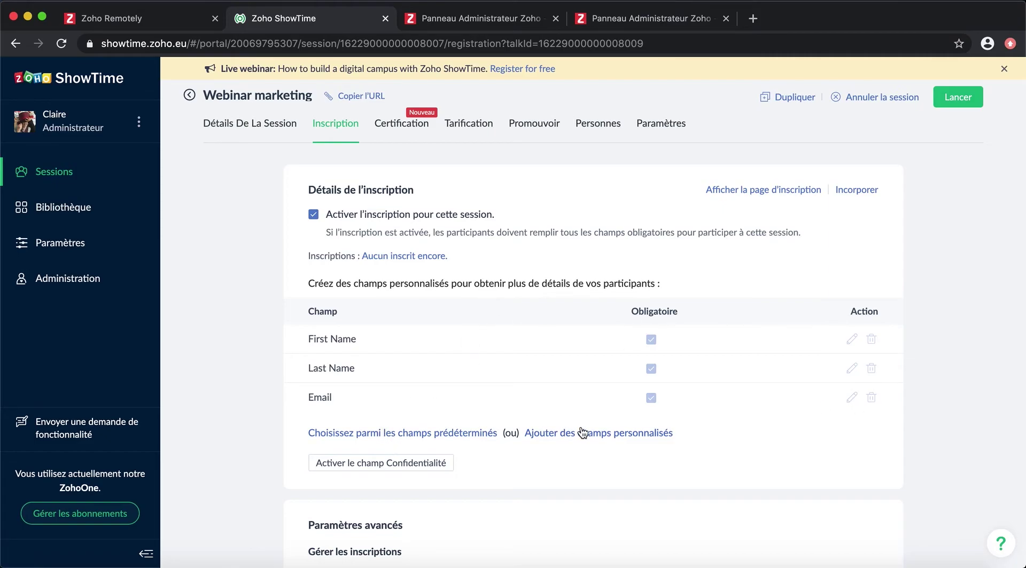
{"action": "left_click", "coordinate": [466, 433]}
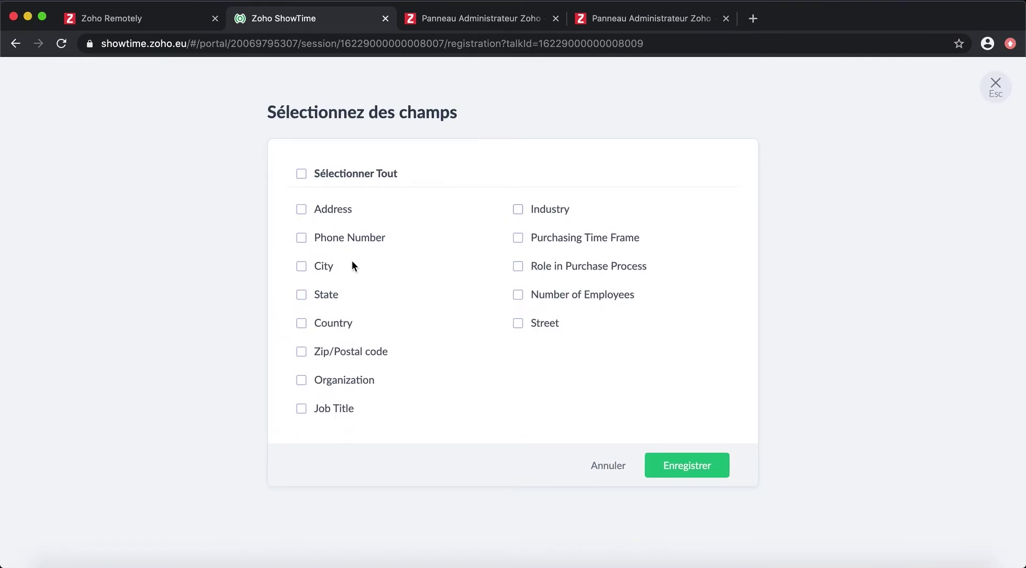
{"action": "left_click", "coordinate": [365, 381]}
{"action": "left_click", "coordinate": [301, 409]}
{"action": "left_click", "coordinate": [682, 465]}
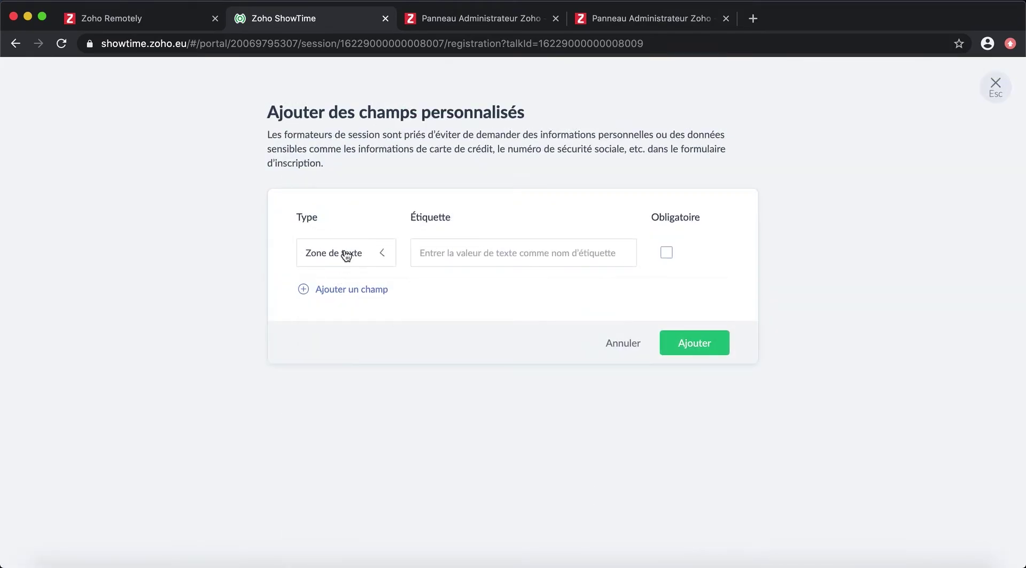
Step: Mark both Organization and Job Title as mandatory registration fields
{"action": "left_click", "coordinate": [343, 253]}
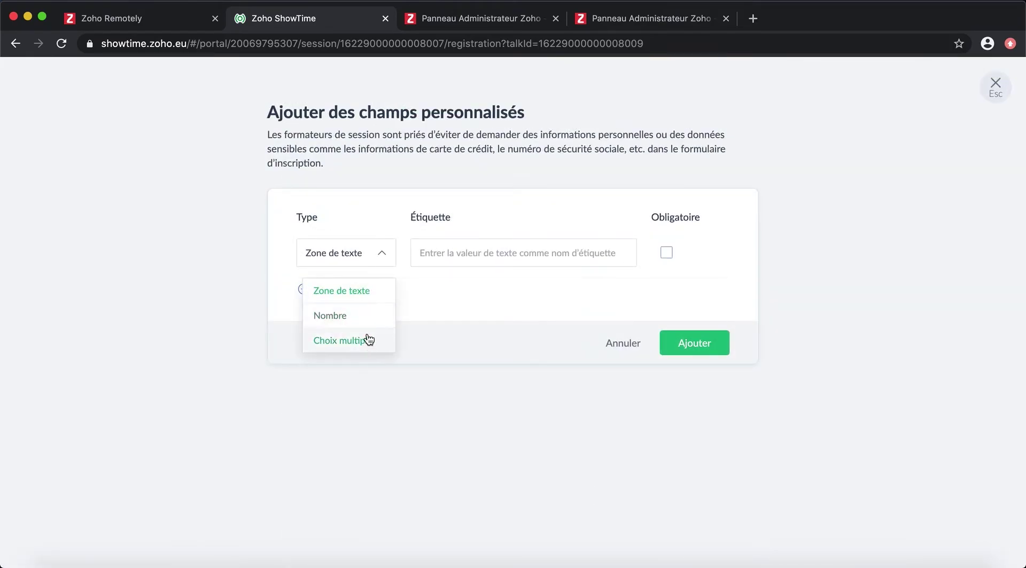
{"action": "left_click", "coordinate": [323, 289]}
{"action": "left_click", "coordinate": [623, 343]}
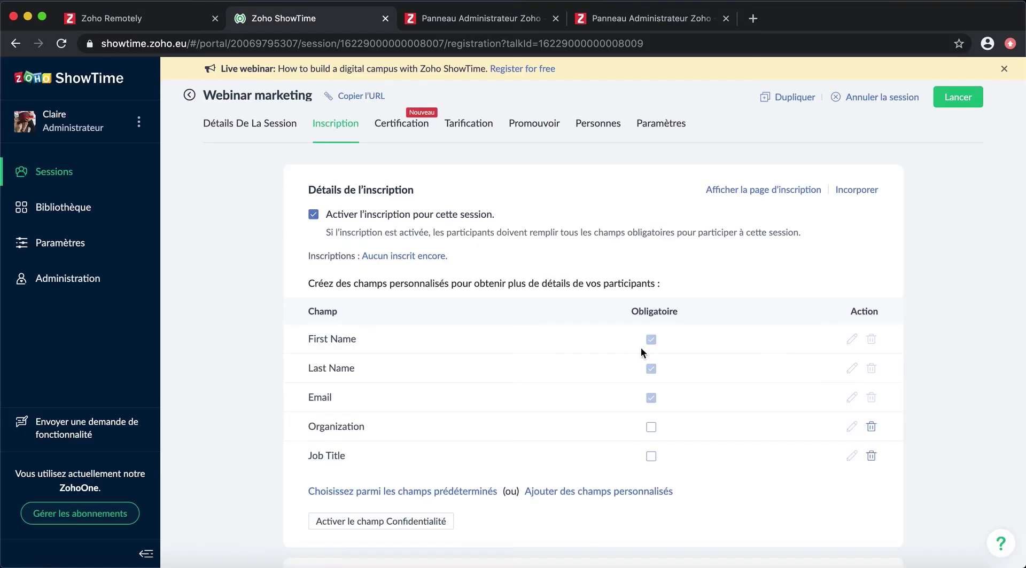
{"action": "left_click", "coordinate": [651, 427]}
{"action": "left_click", "coordinate": [653, 457]}
{"action": "scroll", "coordinate": [710, 471], "scroll_direction": "down", "scroll_amount": 5}
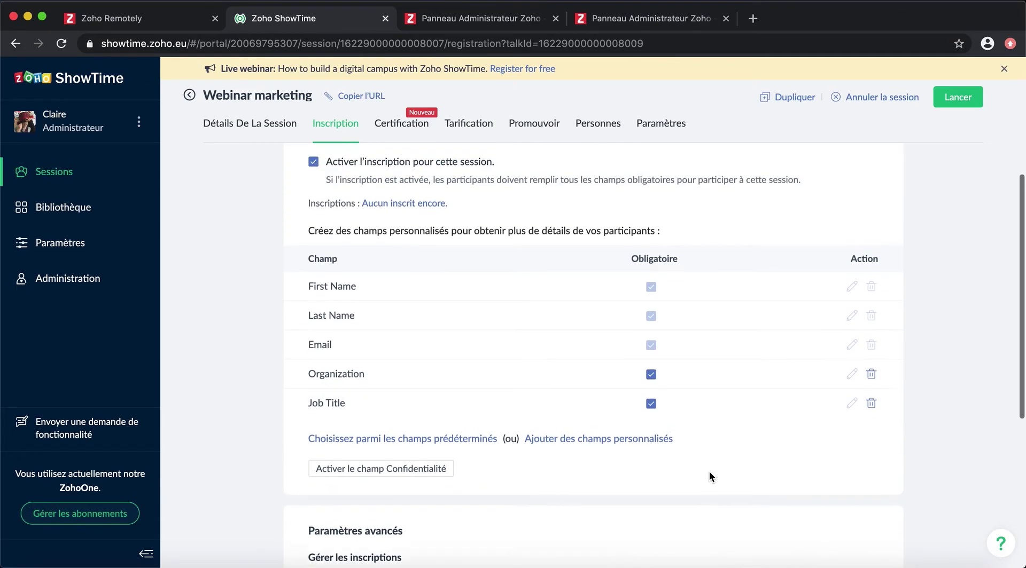
{"action": "scroll", "coordinate": [600, 455], "scroll_direction": "down", "scroll_amount": 1}
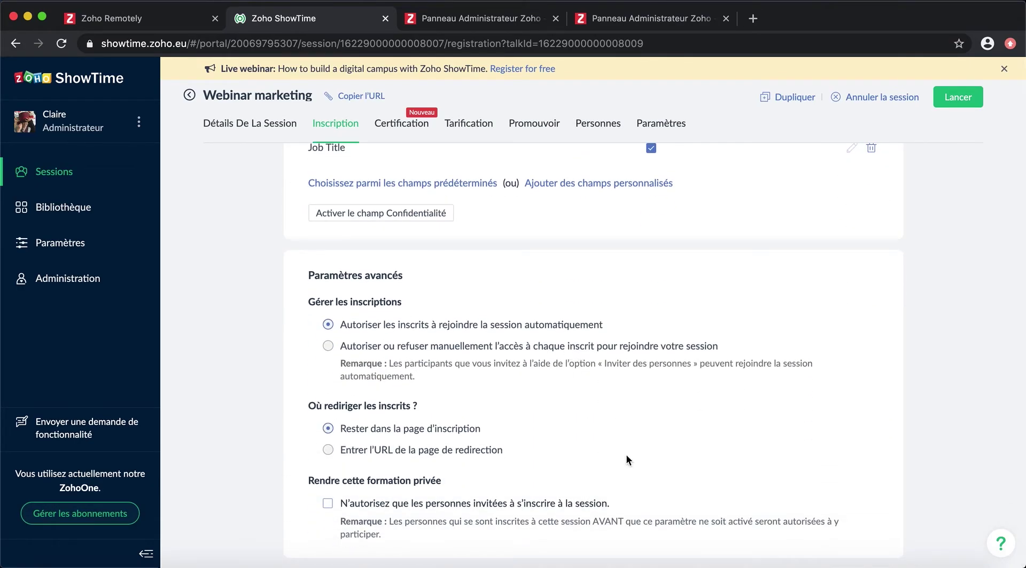
Step: Keep registrants on the registration page after signing up instead of a custom URL
{"action": "left_click", "coordinate": [501, 450]}
{"action": "scroll", "coordinate": [539, 475], "scroll_direction": "down", "scroll_amount": 1}
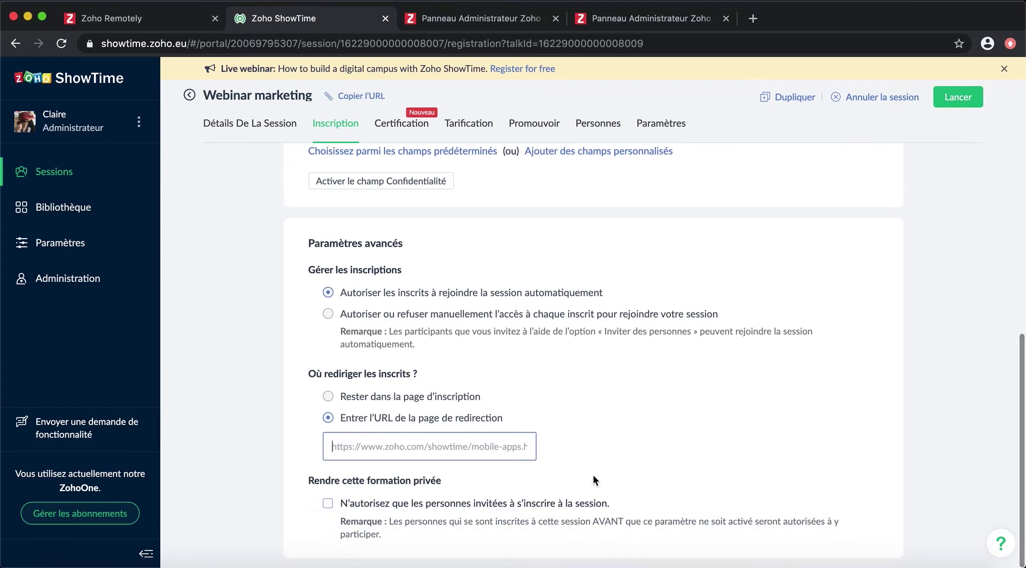
{"action": "left_click", "coordinate": [401, 396]}
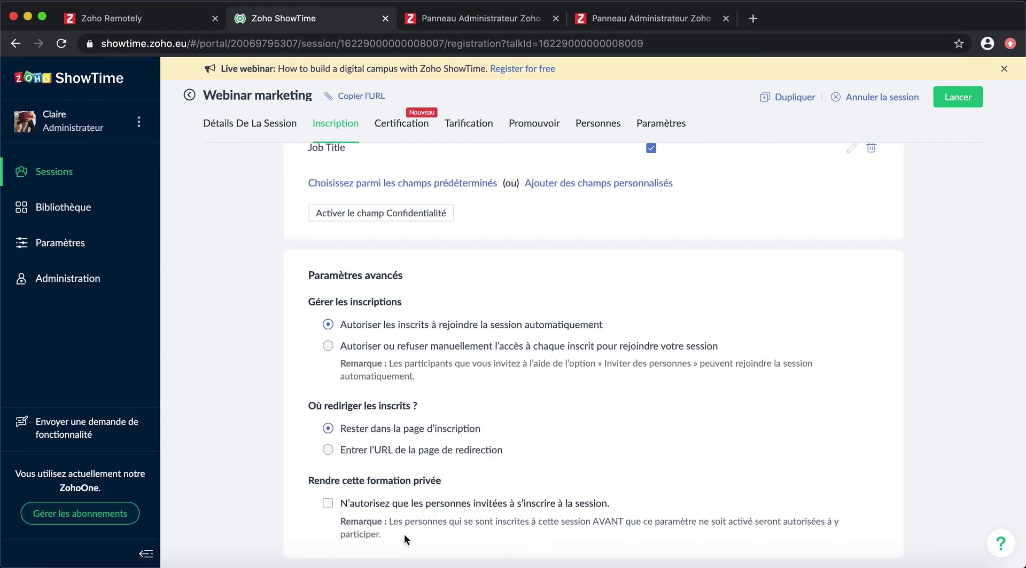
{"action": "scroll", "coordinate": [262, 362], "scroll_direction": "up", "scroll_amount": 3}
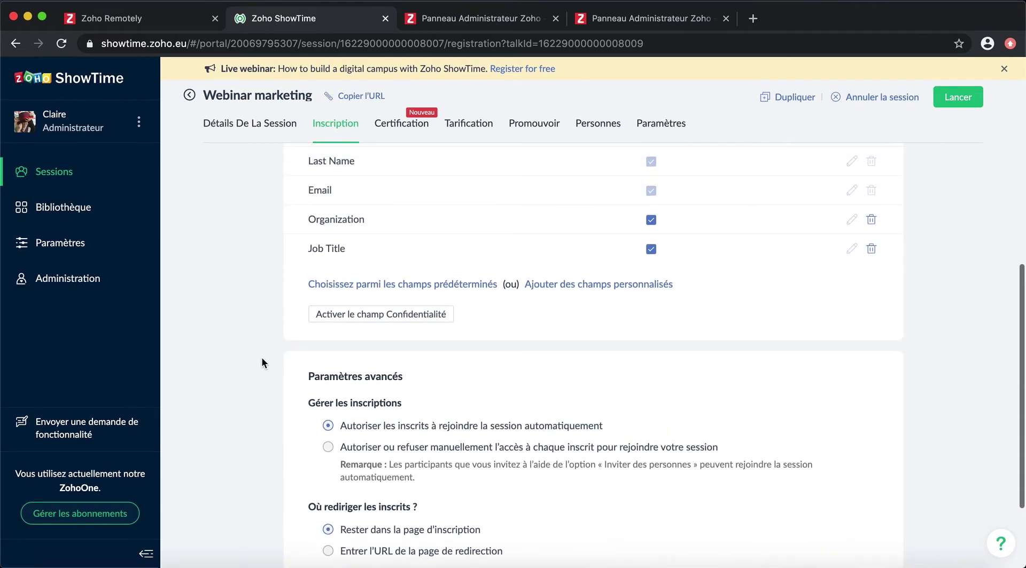
{"action": "left_click", "coordinate": [411, 123]}
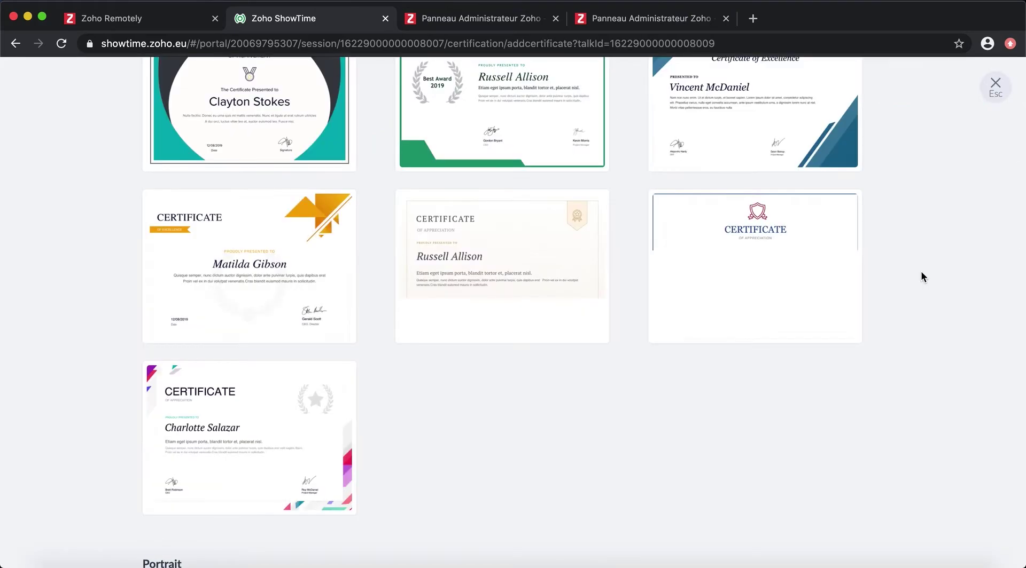
Step: Create the certificate from the gold-bordered template and close the editor
{"action": "scroll", "coordinate": [630, 368], "scroll_direction": "up", "scroll_amount": 8}
{"action": "left_click", "coordinate": [502, 332]}
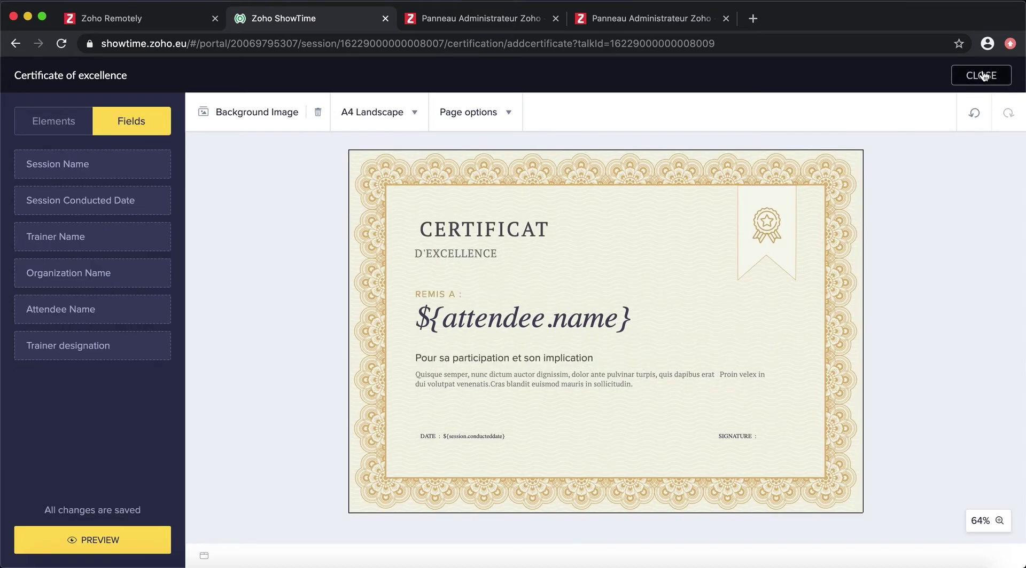
{"action": "left_click", "coordinate": [982, 75]}
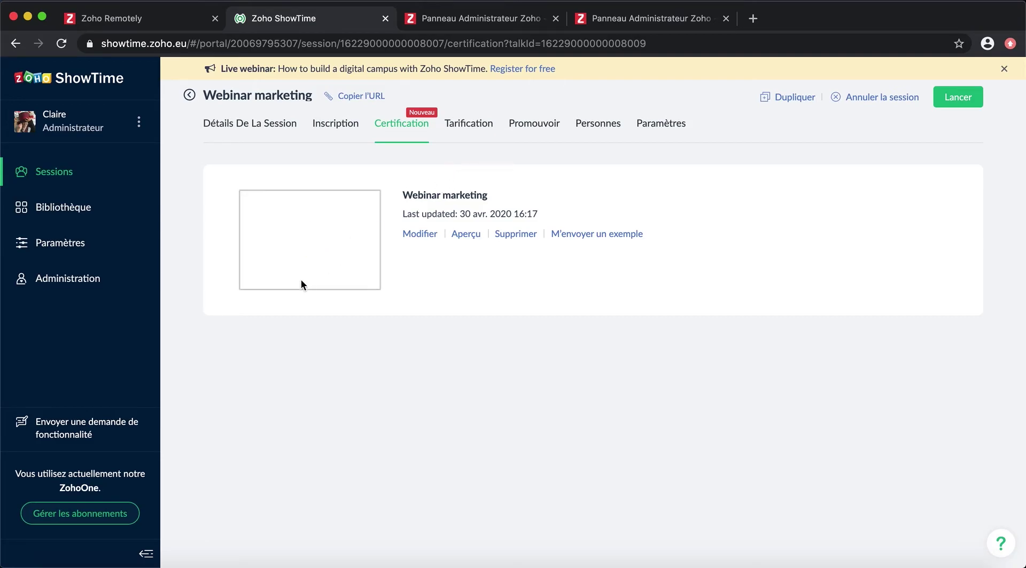
Step: Switch between the session's pricing and promotion settings, ending on the Promote page
{"action": "left_click", "coordinate": [491, 133]}
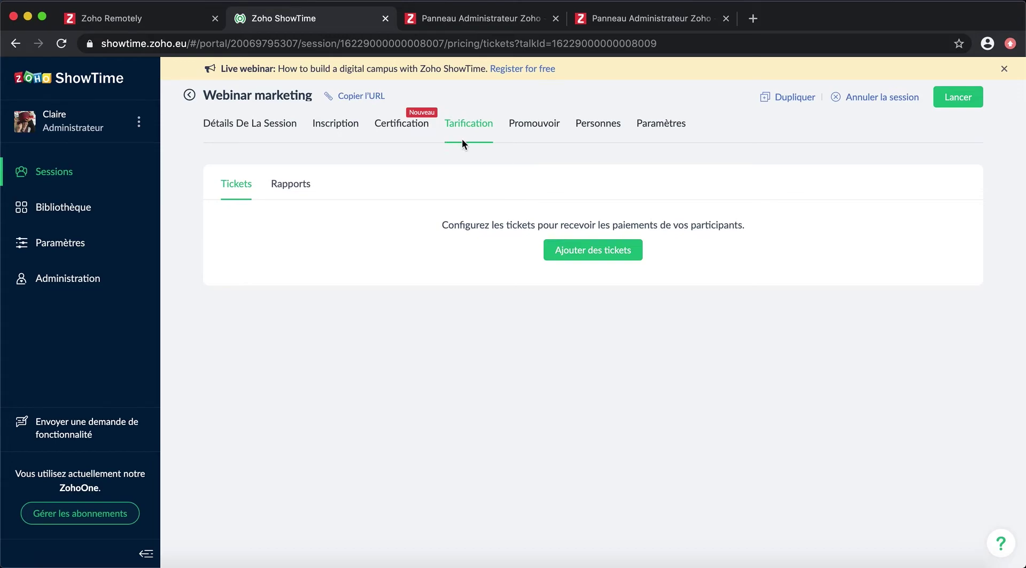
{"action": "left_click", "coordinate": [522, 126]}
{"action": "left_click", "coordinate": [464, 133]}
{"action": "left_click", "coordinate": [544, 124]}
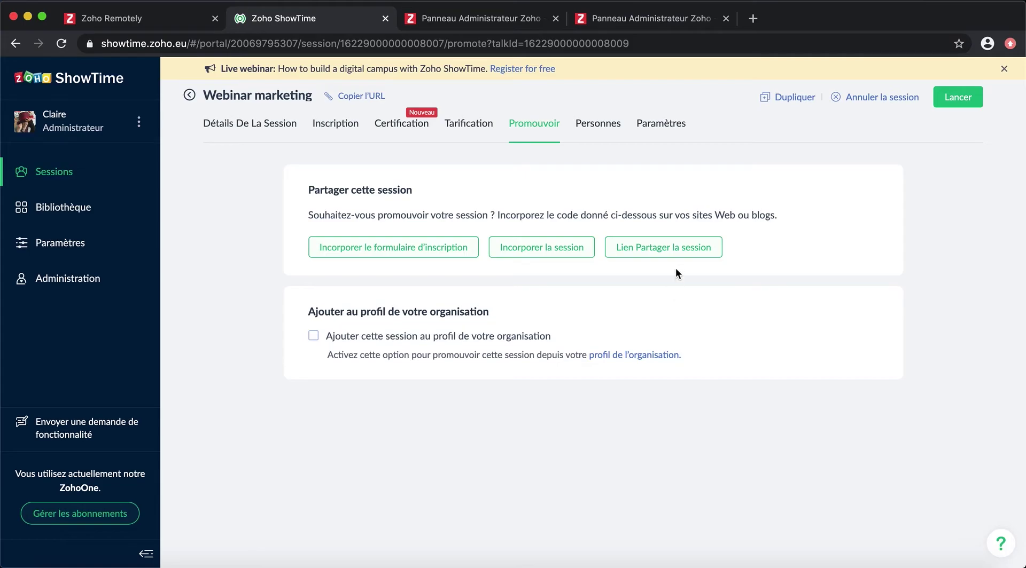
Step: Review the registration-form embed code, keep the form header on, then close the panel
{"action": "left_click", "coordinate": [409, 247]}
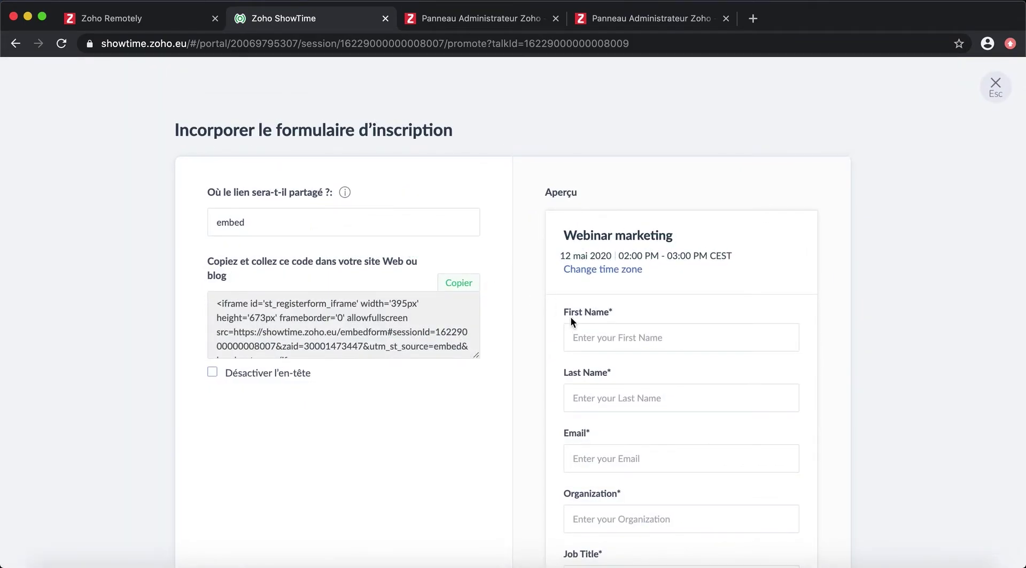
{"action": "scroll", "coordinate": [662, 335], "scroll_direction": "down", "scroll_amount": 3}
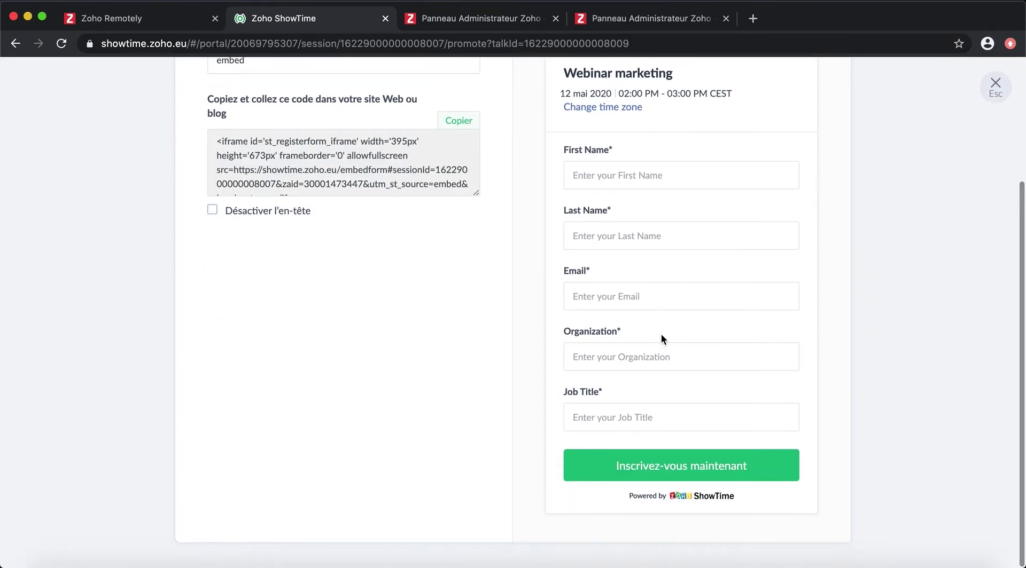
{"action": "scroll", "coordinate": [661, 334], "scroll_direction": "up", "scroll_amount": 2}
{"action": "scroll", "coordinate": [661, 335], "scroll_direction": "up", "scroll_amount": 2}
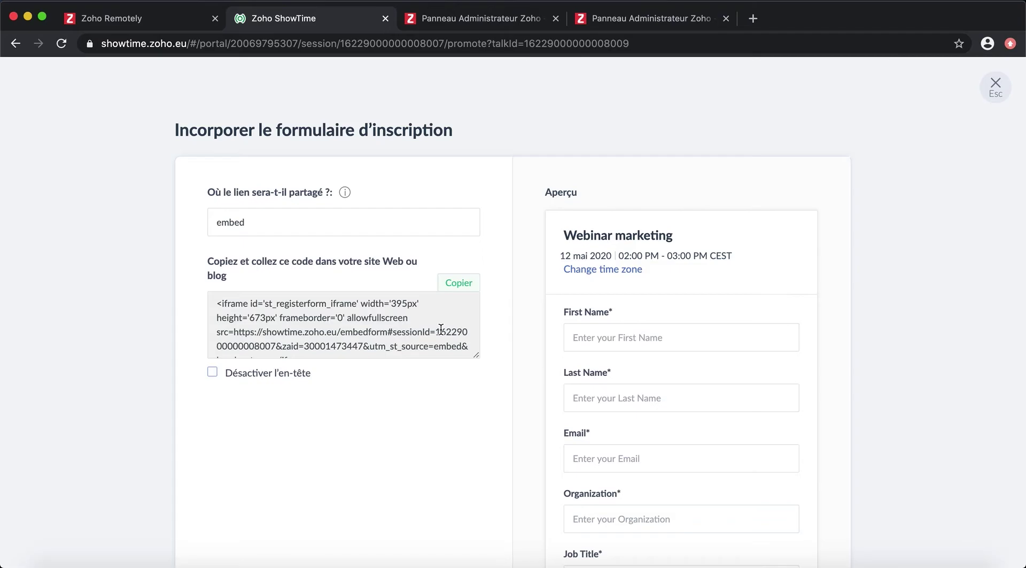
{"action": "scroll", "coordinate": [440, 329], "scroll_direction": "down", "scroll_amount": 1}
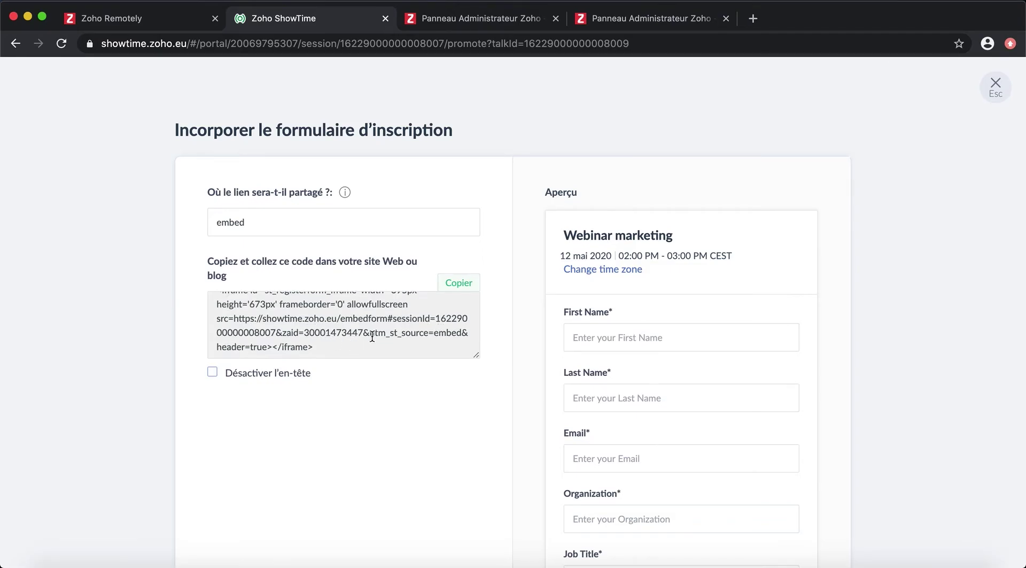
{"action": "left_click", "coordinate": [212, 374]}
{"action": "left_click", "coordinate": [212, 374]}
{"action": "left_click", "coordinate": [213, 373]}
{"action": "key", "text": "Escape"}
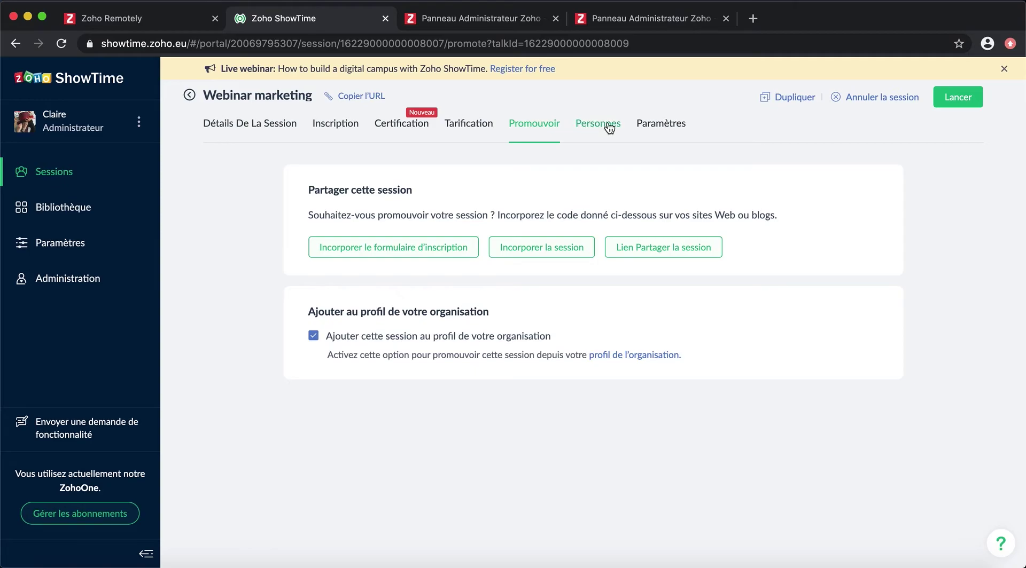
Step: Look over the invite-participants panel and its e-mail/import option, then close it
{"action": "left_click", "coordinate": [604, 123]}
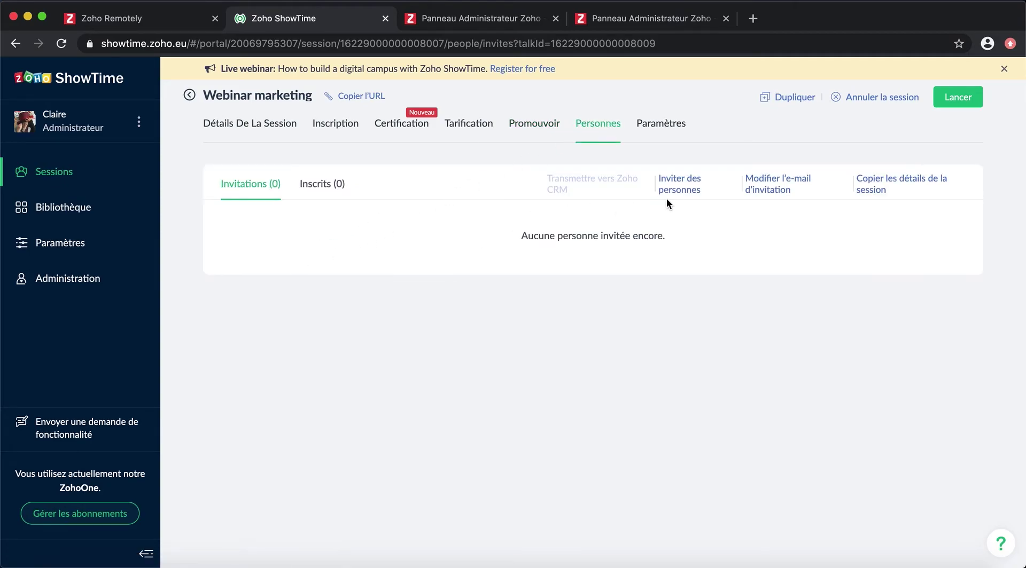
{"action": "left_click", "coordinate": [677, 187]}
{"action": "key", "text": "Escape"}
{"action": "left_click", "coordinate": [675, 191]}
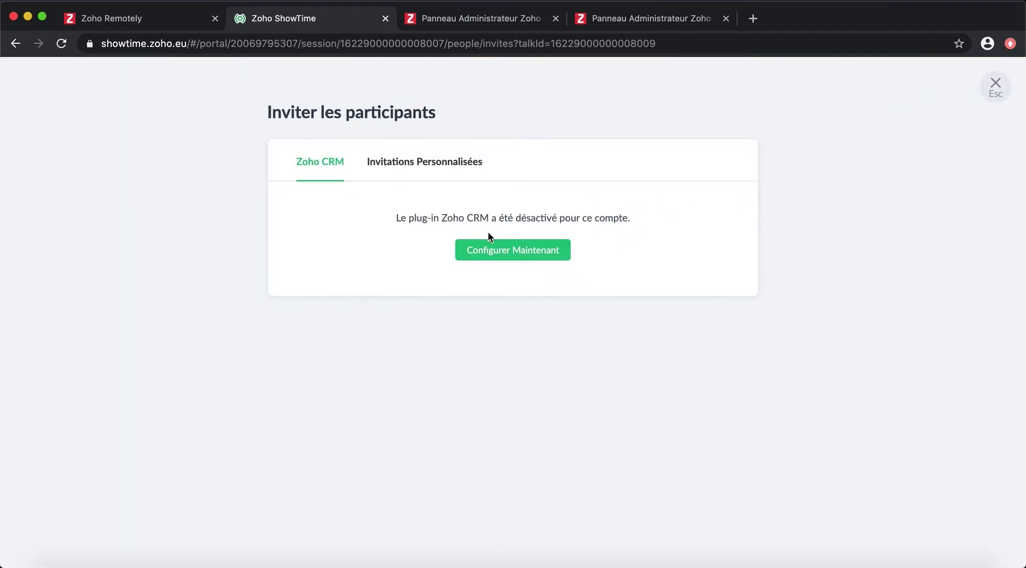
{"action": "left_click", "coordinate": [419, 161]}
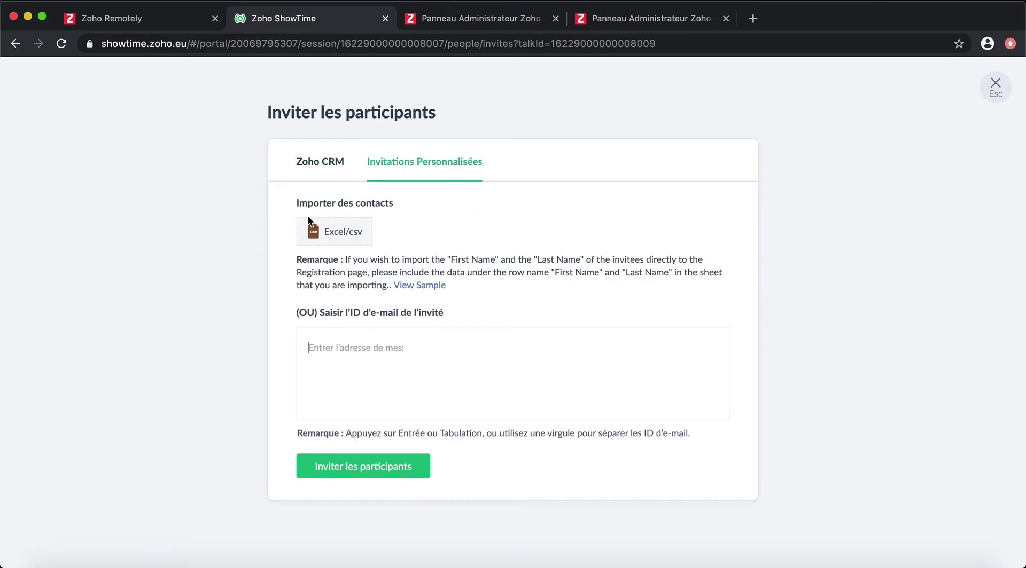
{"action": "left_click", "coordinate": [995, 86]}
Step: Change the invitation subject to use 'pour' and rewrite the body as 'C'est un grand honneur que de vous inviter à participer à notre'
{"action": "left_click", "coordinate": [804, 183]}
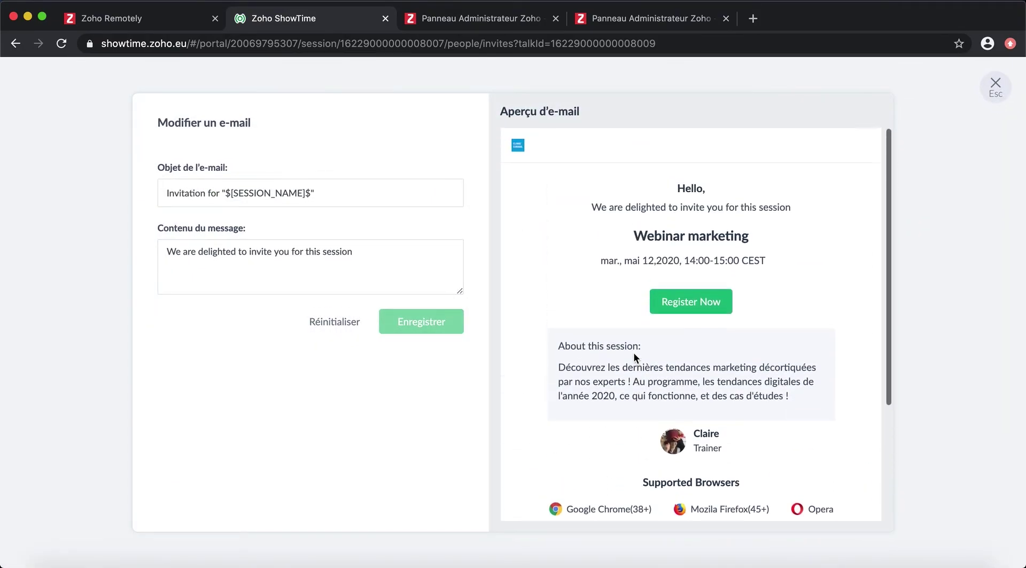
{"action": "double_click", "coordinate": [214, 193]}
{"action": "key", "text": "BackSpace"}
{"action": "type", "text": "pour"}
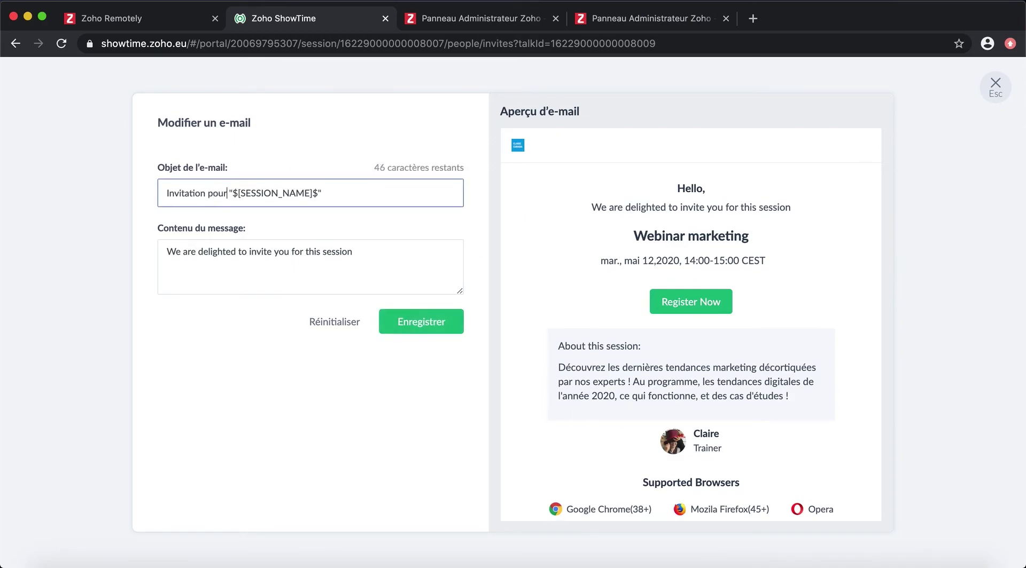
{"action": "left_click_drag", "start_coordinate": [369, 251], "coordinate": [149, 252]}
{"action": "type", "text": "C'est un grand ho"}
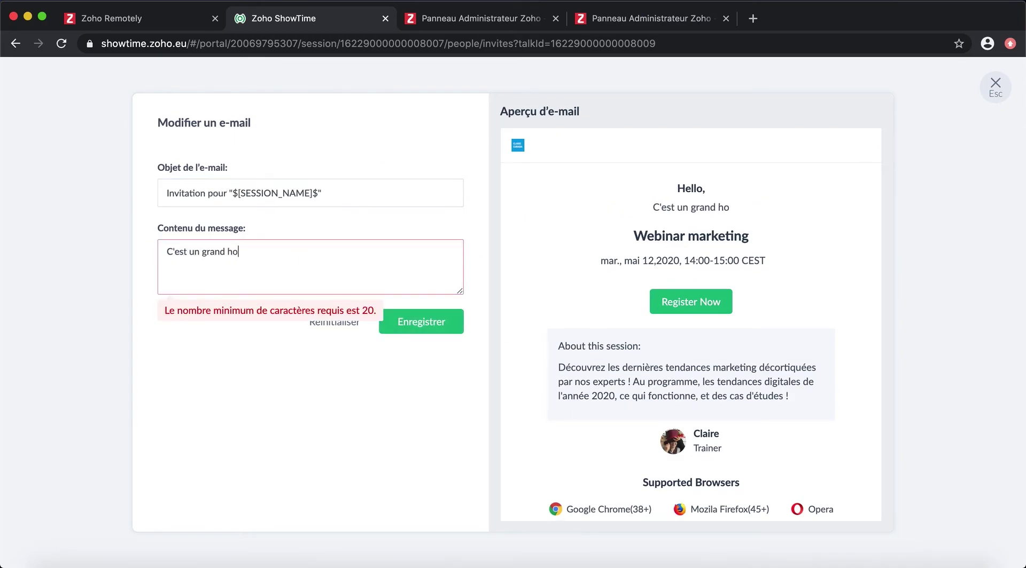
{"action": "type", "text": "nneur que de vous inviter"}
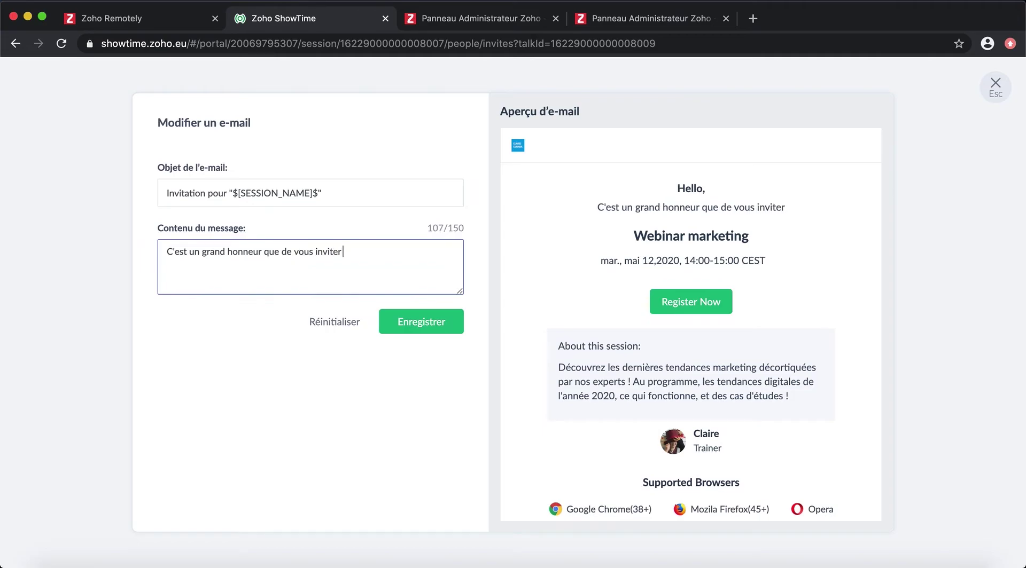
{"action": "type", "text": " à participer à notre"}
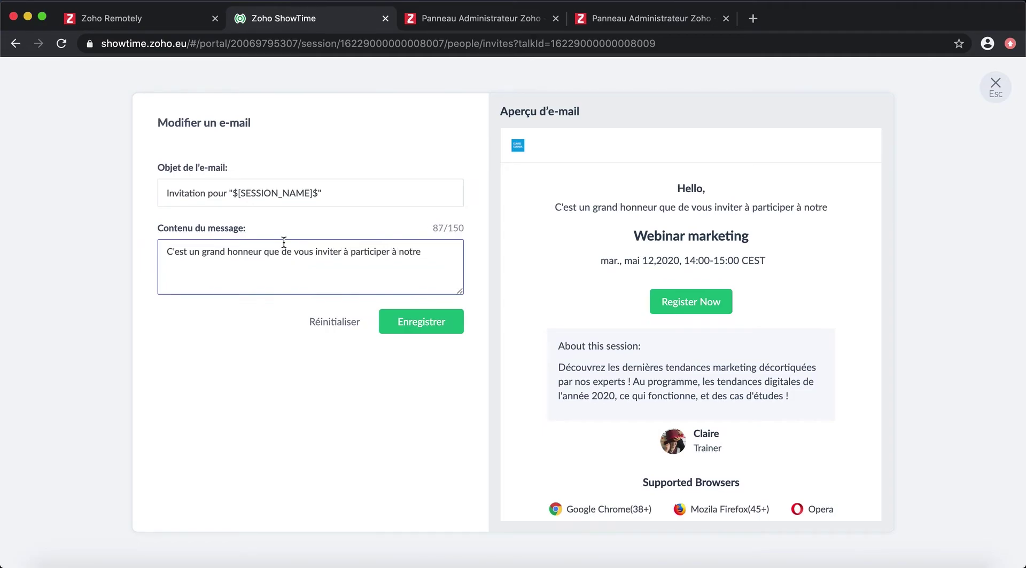
{"action": "key", "text": "Escape"}
{"action": "left_click", "coordinate": [667, 124]}
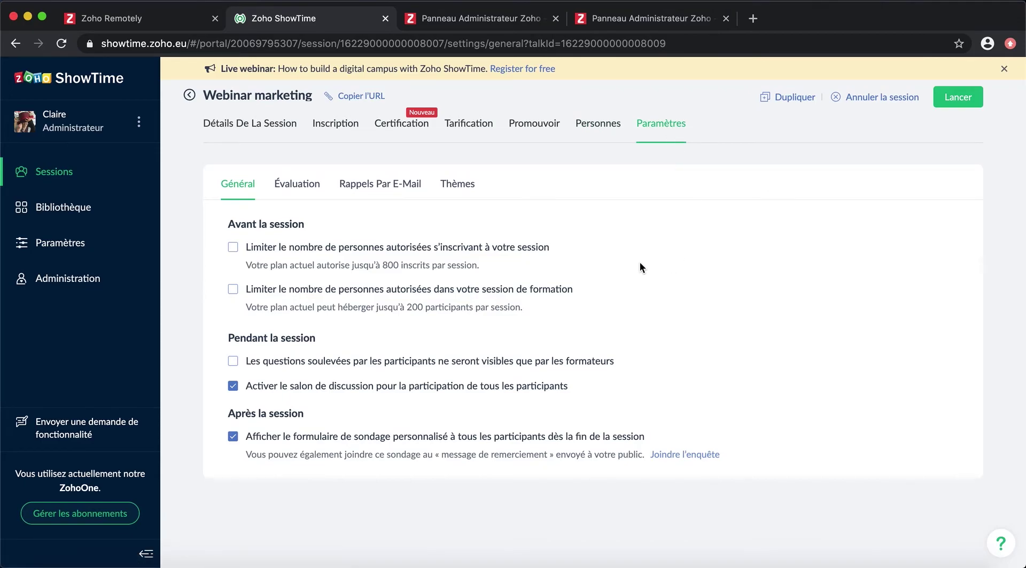
Step: Try the trainers-only audience questions option, revert it, and review the evaluation questions
{"action": "left_click", "coordinate": [234, 361]}
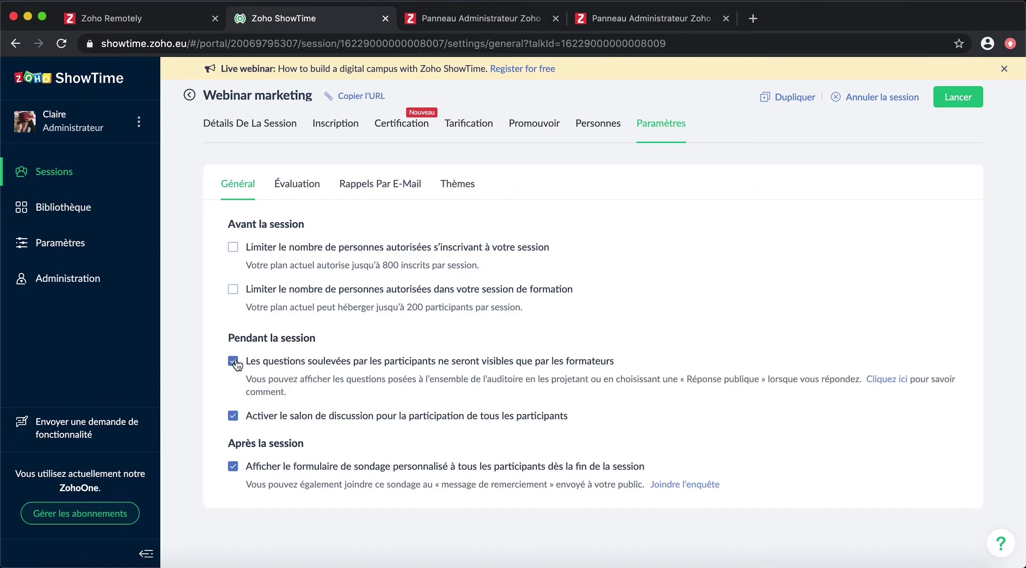
{"action": "left_click", "coordinate": [235, 362]}
{"action": "left_click", "coordinate": [298, 184]}
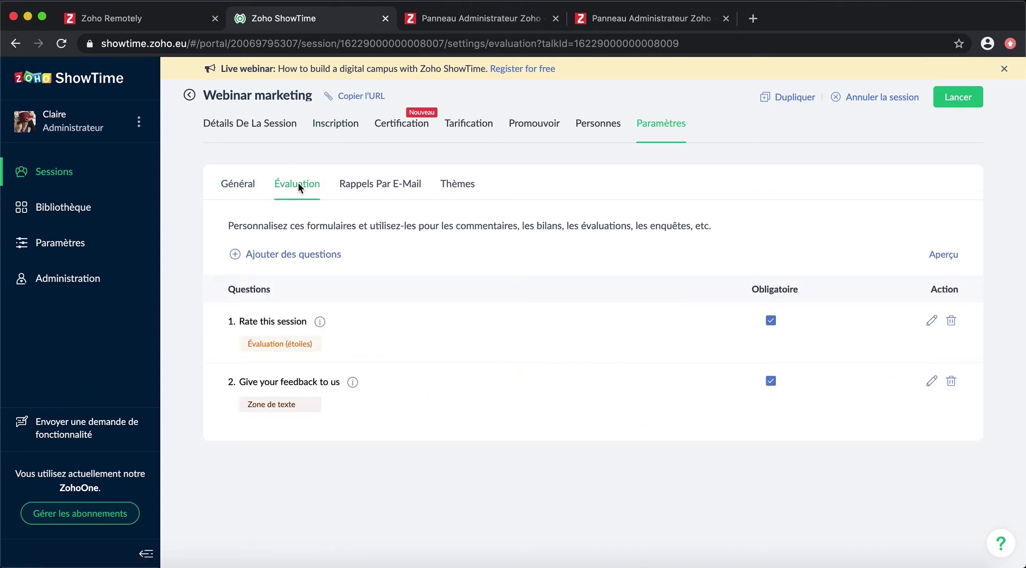
Step: Enable the thank-you e-mail with subject 'Merci d'avoir participé à' and a French opening about enjoying the session
{"action": "left_click", "coordinate": [409, 187]}
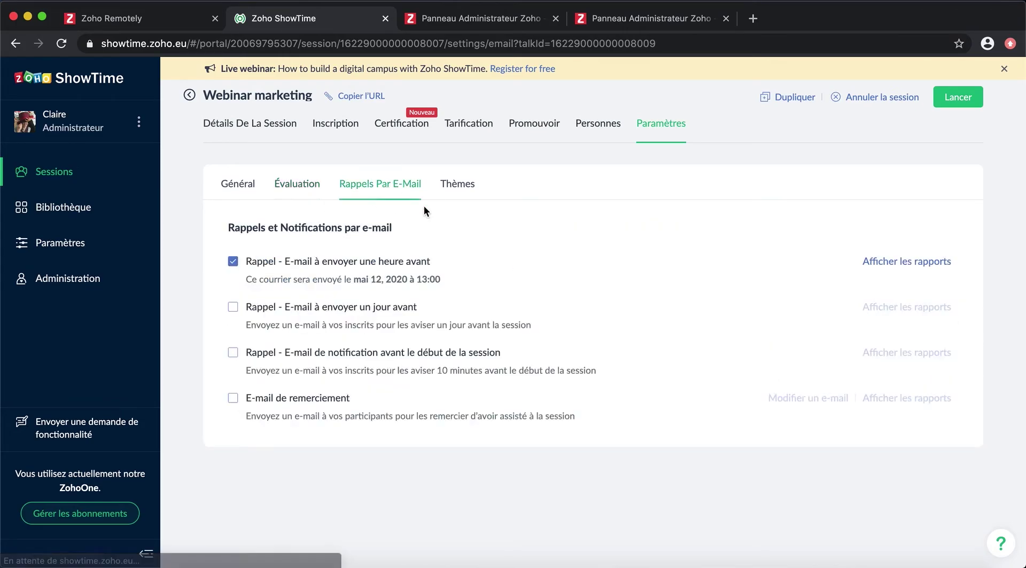
{"action": "left_click", "coordinate": [288, 405]}
{"action": "left_click", "coordinate": [807, 398]}
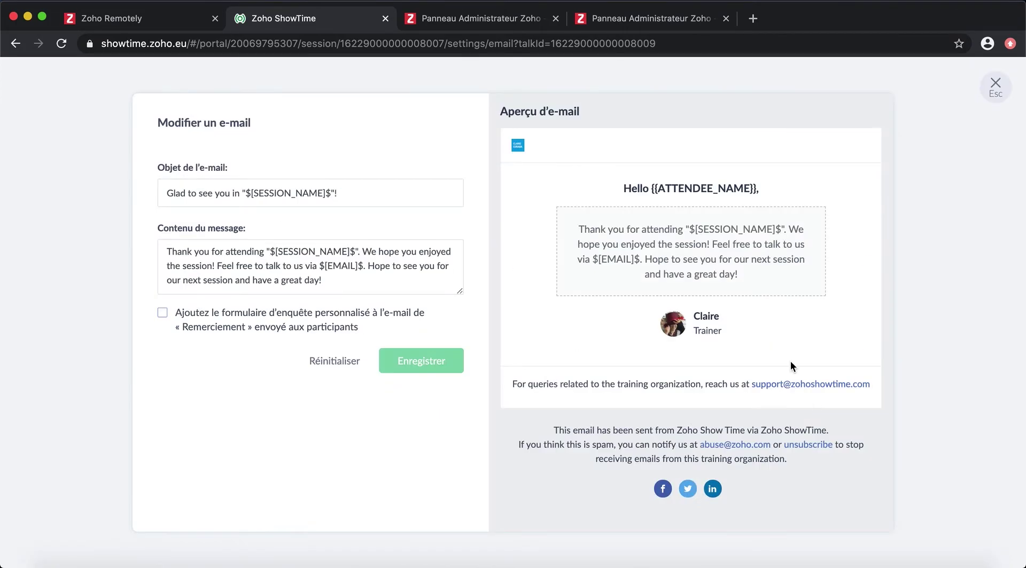
{"action": "left_click_drag", "start_coordinate": [240, 194], "coordinate": [163, 193]}
{"action": "type", "text": "Merci d'avoir participé à"}
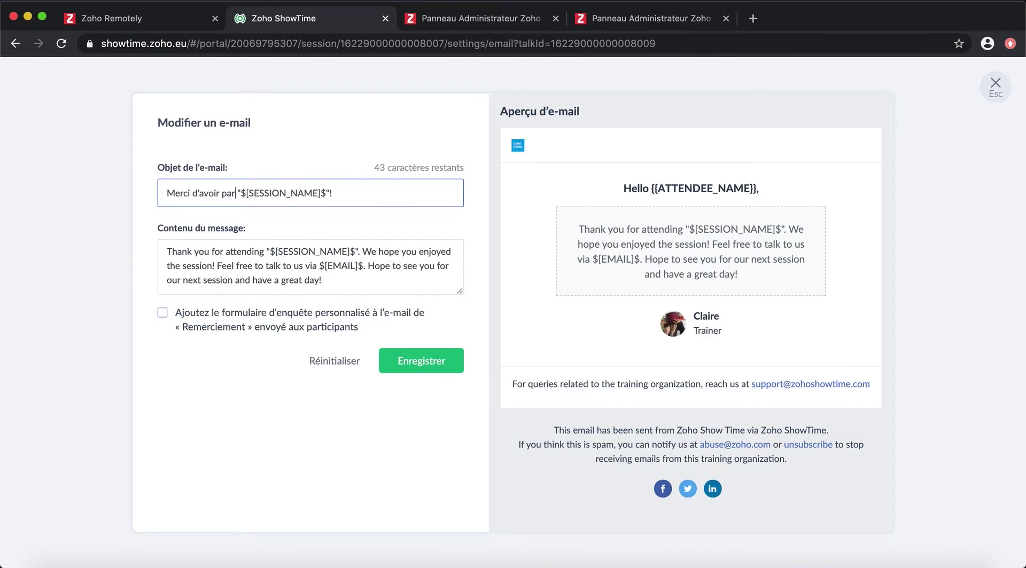
{"action": "left_click_drag", "start_coordinate": [265, 251], "coordinate": [162, 251]}
{"action": "type", "text": "Merci d'avoir participé à"}
{"action": "left_click_drag", "start_coordinate": [361, 251], "coordinate": [214, 266]}
{"action": "type", "text": "Nous espérons sincèrem"}
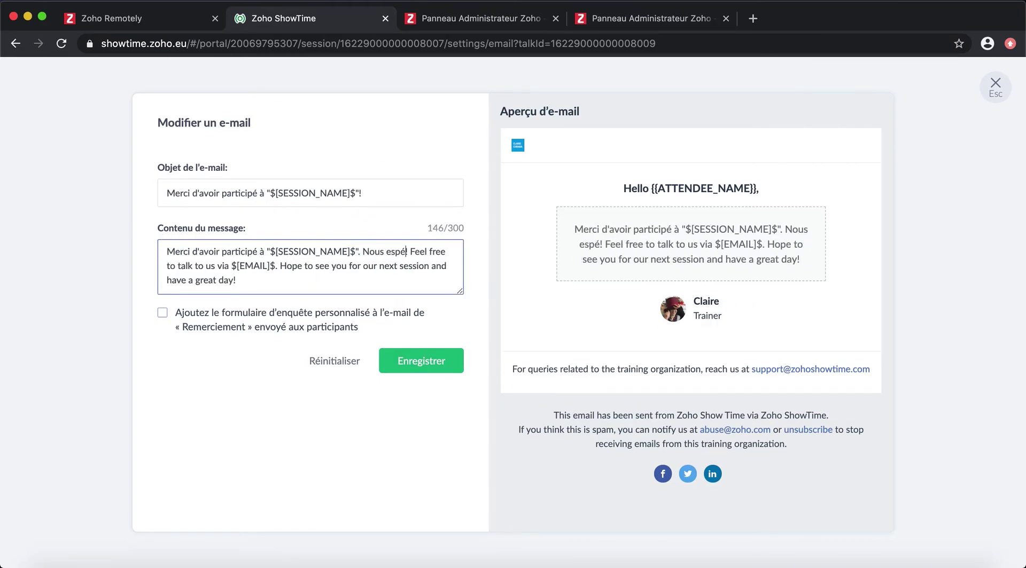
{"action": "type", "text": "ent que cette session vous a plu"}
Step: Finish the French body with 'N'hésitez pas à nous contacter à' and a closing line, attach the survey, and save
{"action": "left_click", "coordinate": [340, 265]}
{"action": "left_click_drag", "start_coordinate": [340, 265], "coordinate": [439, 265]}
{"action": "type", "text": "N'hésitez pas à nous contacter à"}
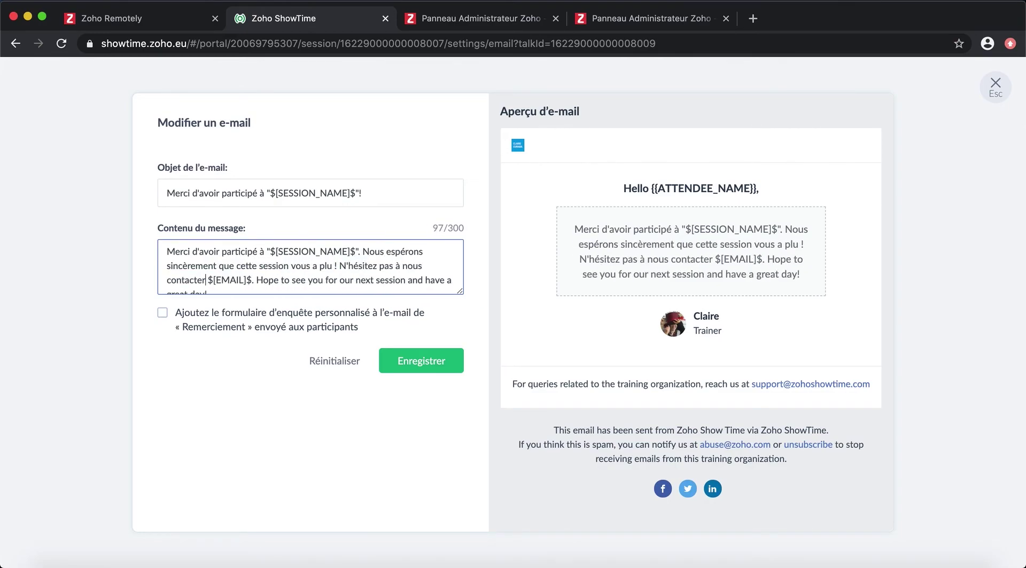
{"action": "scroll", "coordinate": [310, 267], "scroll_direction": "down", "scroll_amount": 1}
{"action": "left_click_drag", "start_coordinate": [264, 267], "coordinate": [206, 283]}
{"action": "type", "text": "A très vite po"}
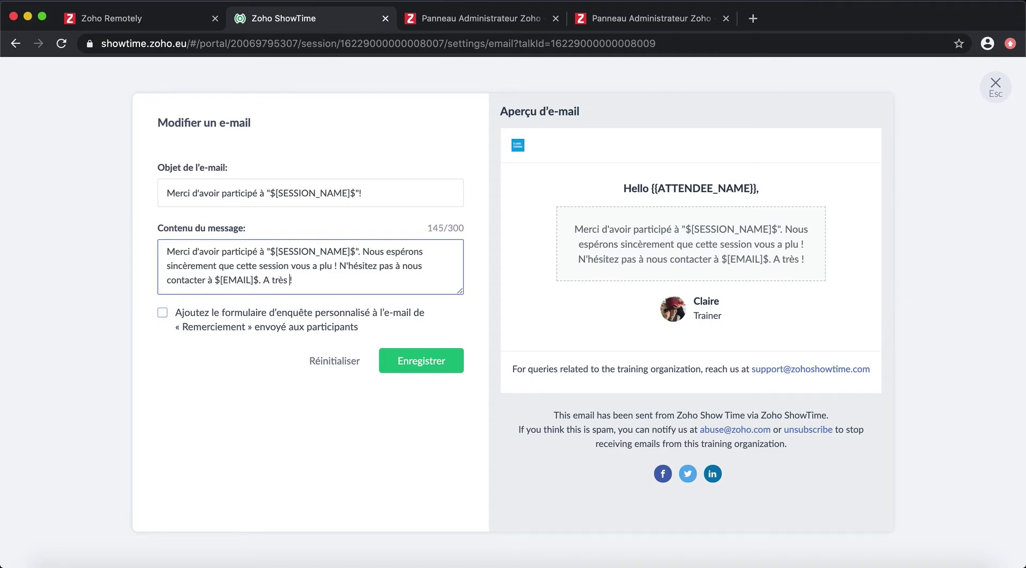
{"action": "type", "text": "ur la prochaine session ! D'i"}
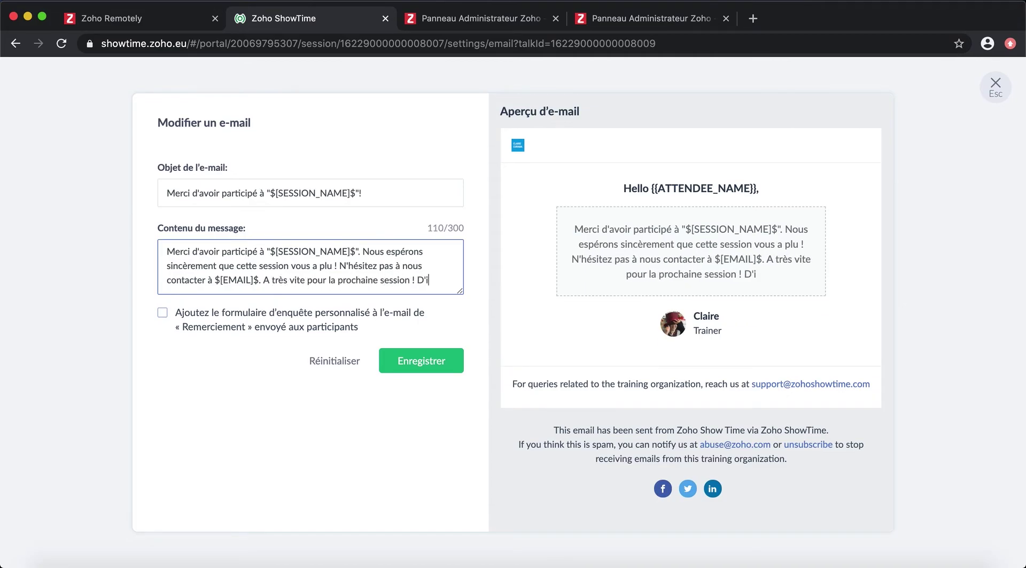
{"action": "type", "text": "ci là, passez une excellente journée."}
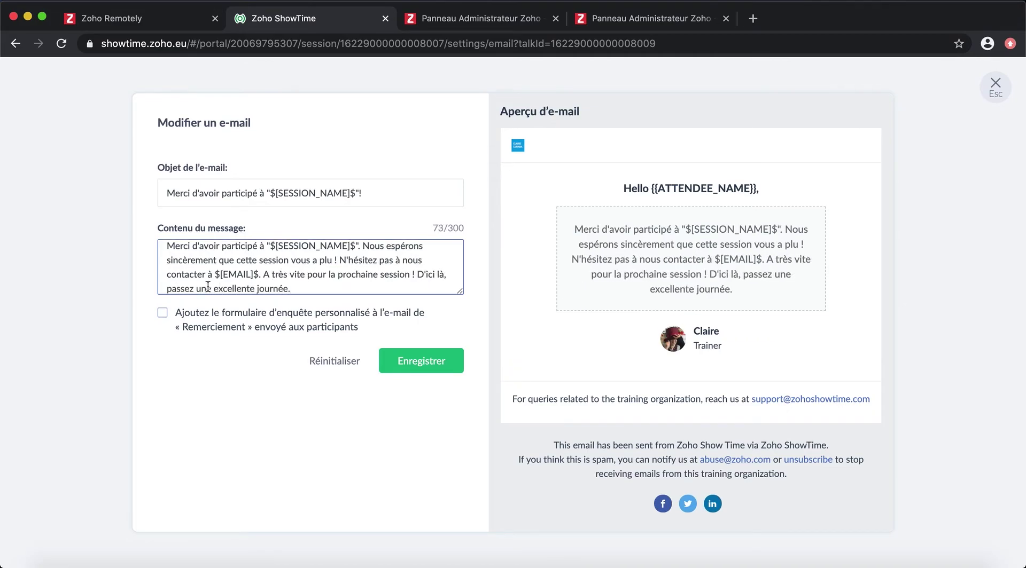
{"action": "left_click", "coordinate": [163, 313]}
{"action": "left_click", "coordinate": [441, 360]}
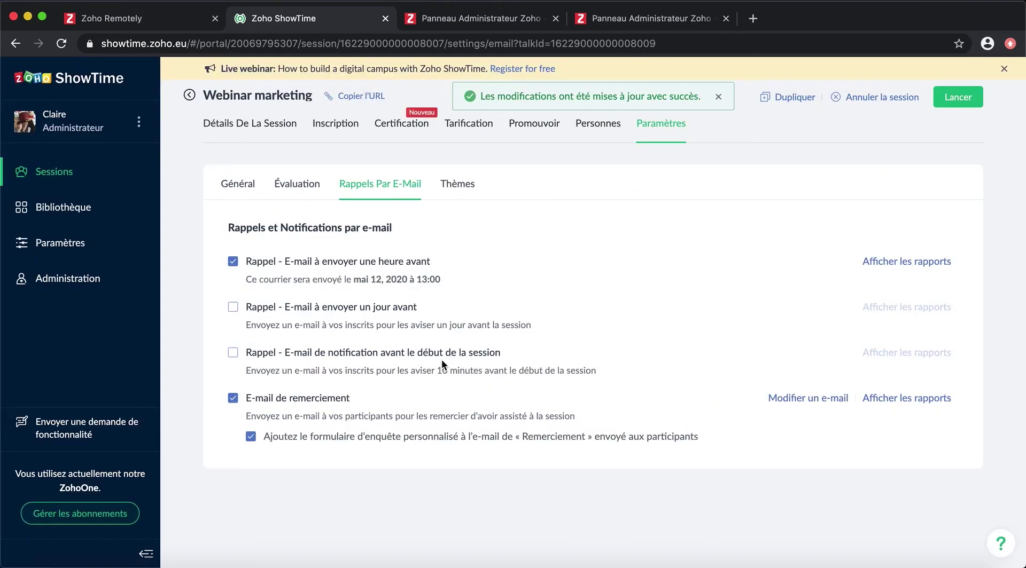
Step: Preview the registration page in the Dark theme, then return to the session details
{"action": "left_click", "coordinate": [462, 182]}
{"action": "mouse_move", "coordinate": [422, 363]}
{"action": "left_click", "coordinate": [432, 338]}
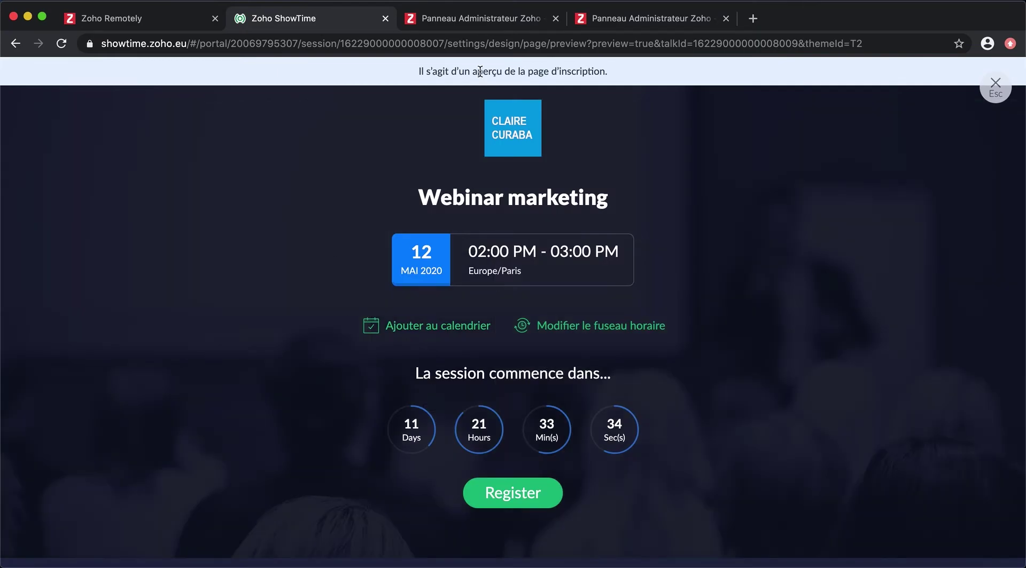
{"action": "left_click", "coordinate": [996, 86]}
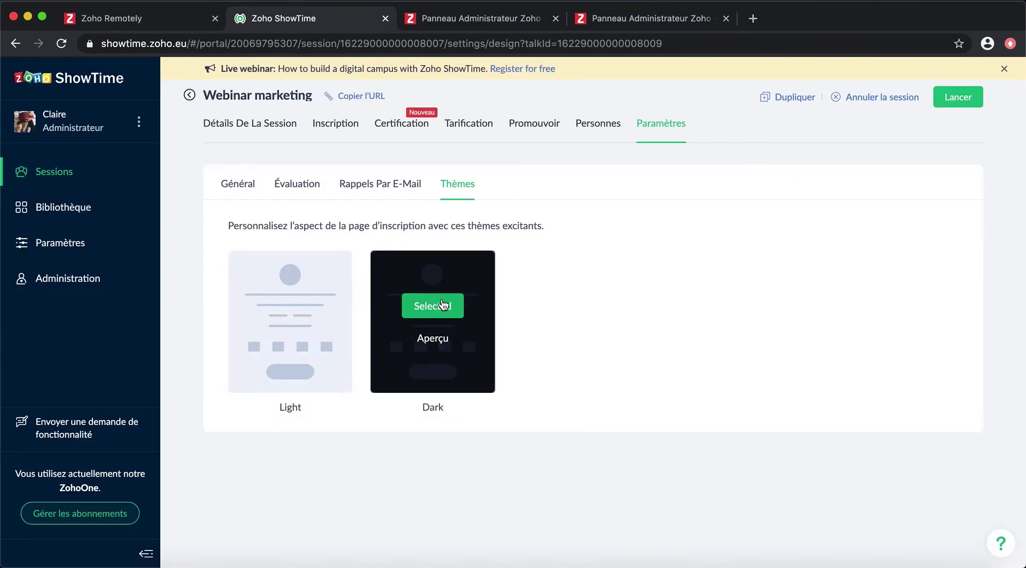
{"action": "left_click", "coordinate": [264, 124]}
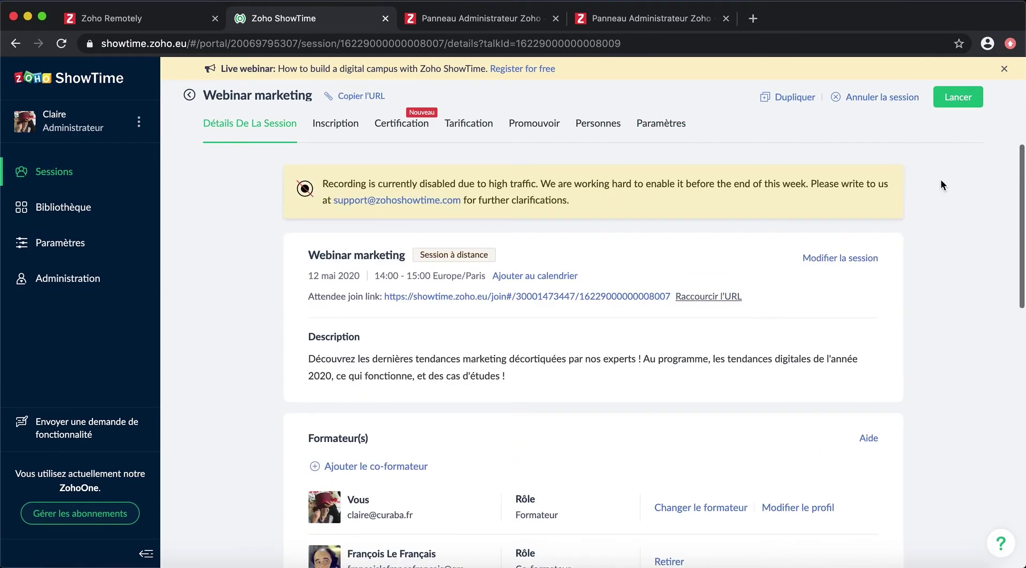
Step: Launch the Webinar marketing session and enter the broadcast room with microphone and camera allowed
{"action": "left_click", "coordinate": [956, 101]}
{"action": "left_click", "coordinate": [633, 290]}
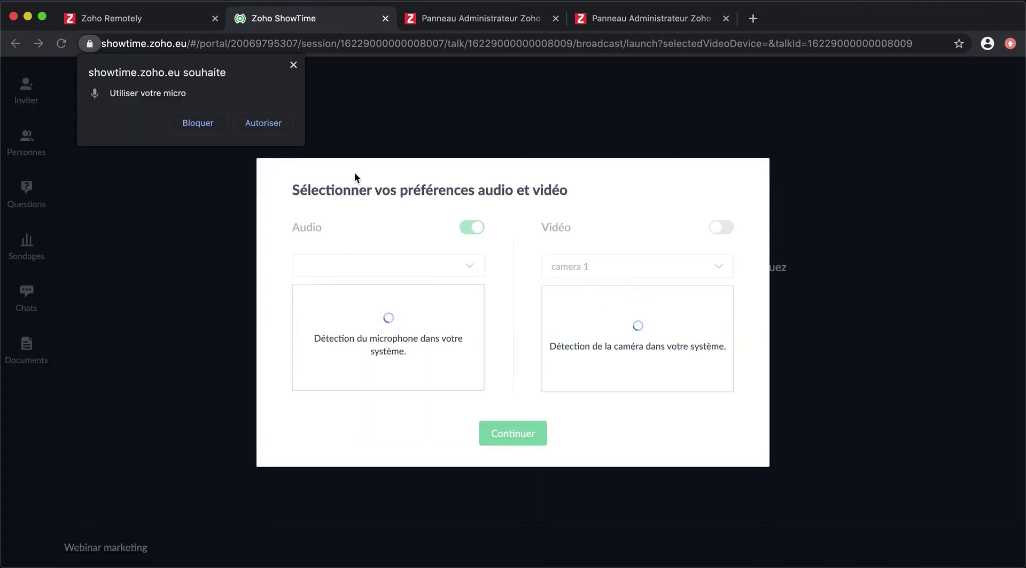
{"action": "left_click", "coordinate": [262, 123]}
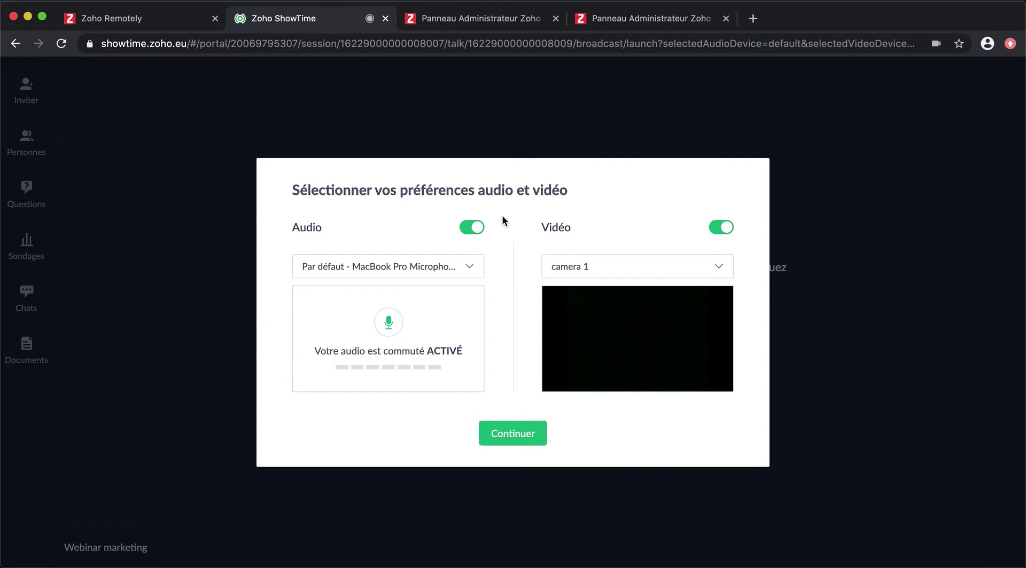
{"action": "left_click", "coordinate": [513, 433]}
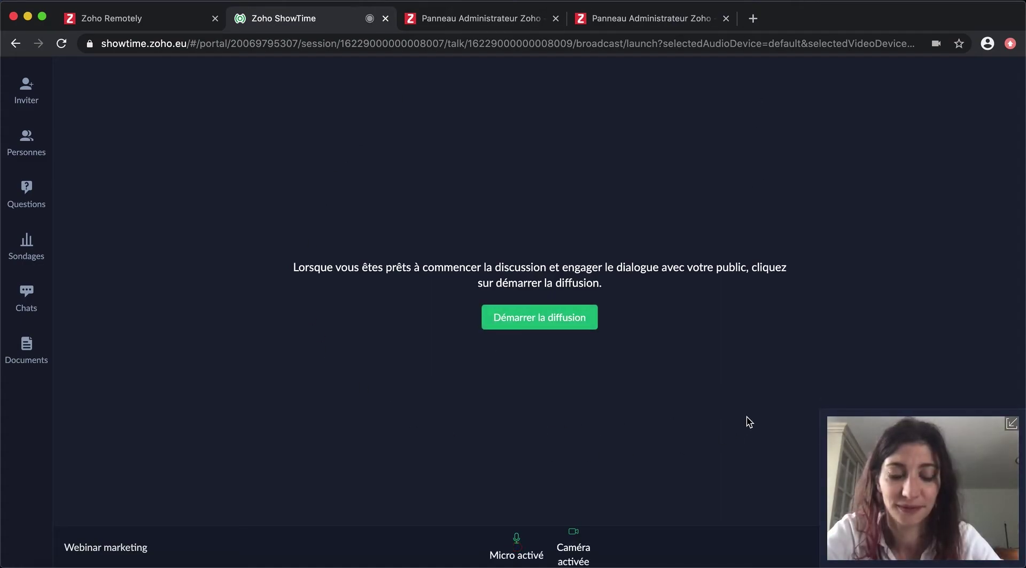
Step: Check the invite link and attendee list, then tell trainers 'On attend encore 2 min avant de commencer'
{"action": "left_click", "coordinate": [26, 90]}
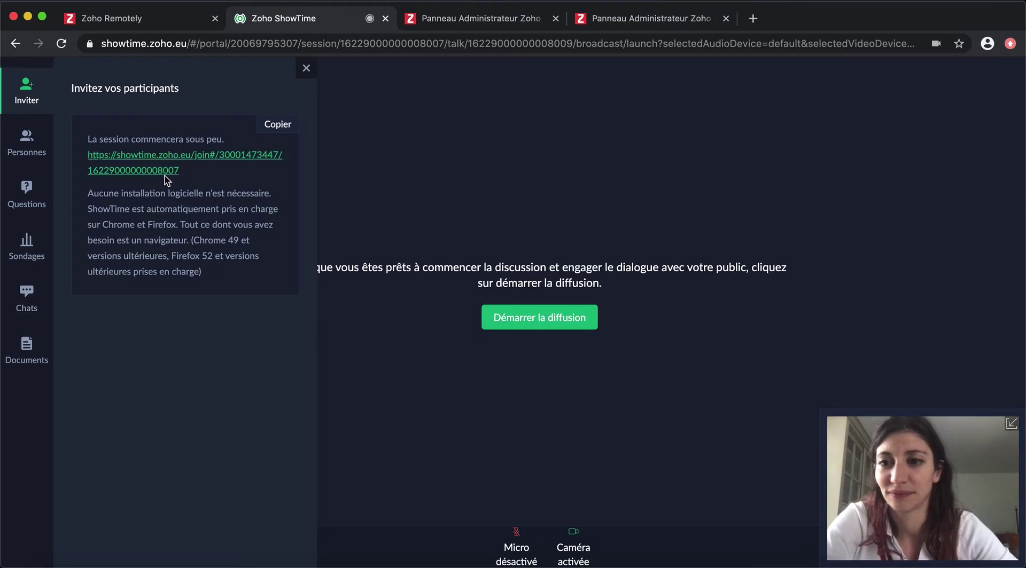
{"action": "left_click", "coordinate": [26, 143]}
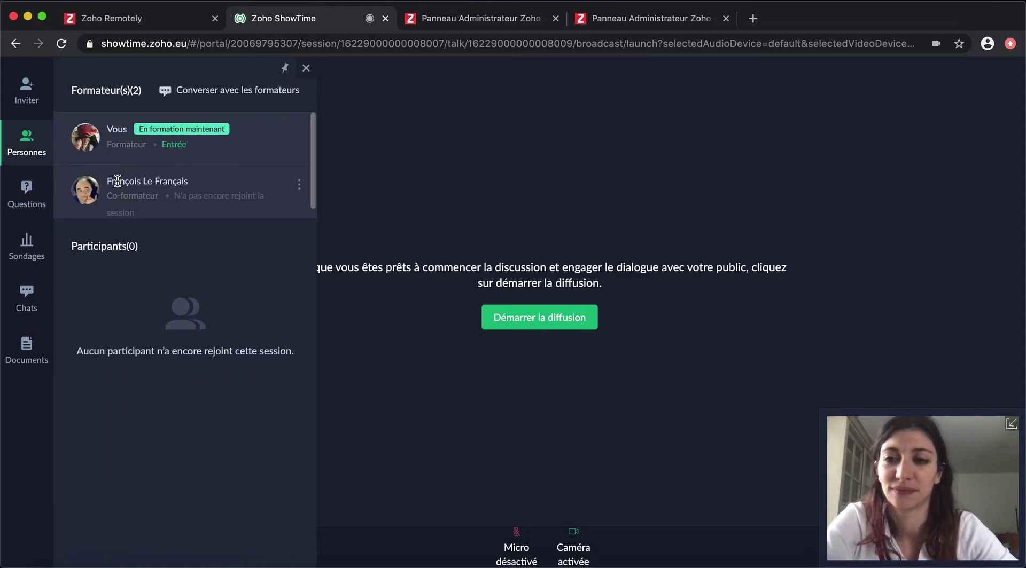
{"action": "left_click", "coordinate": [212, 95]}
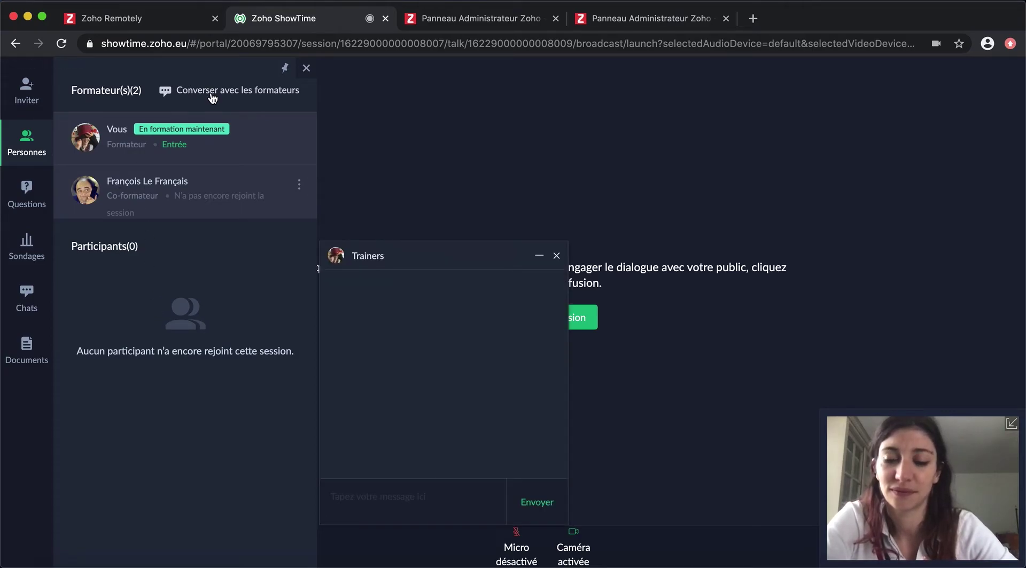
{"action": "left_click", "coordinate": [454, 500]}
{"action": "type", "text": "On attend encore"}
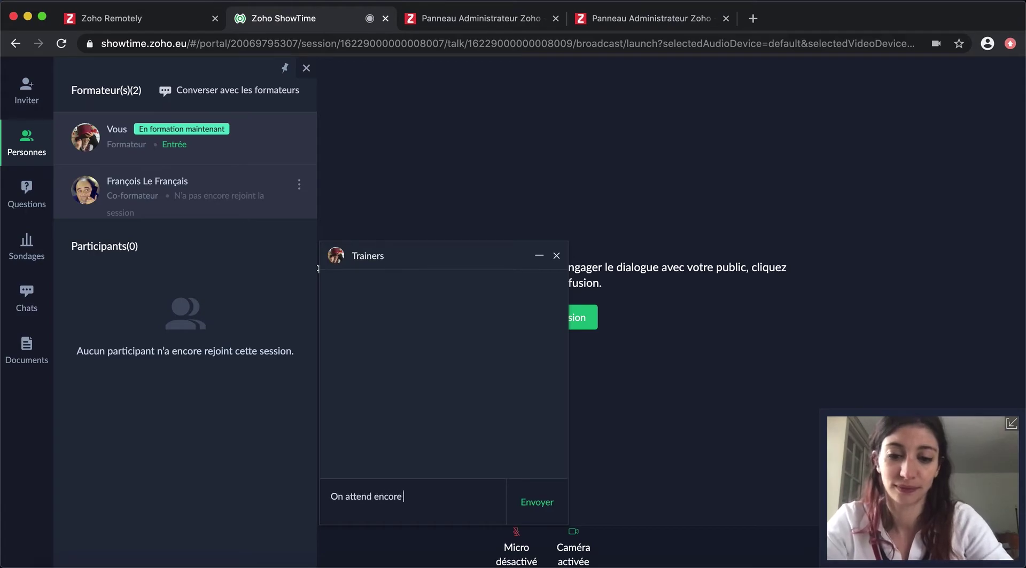
{"action": "type", "text": " 2 min avant de commencer"}
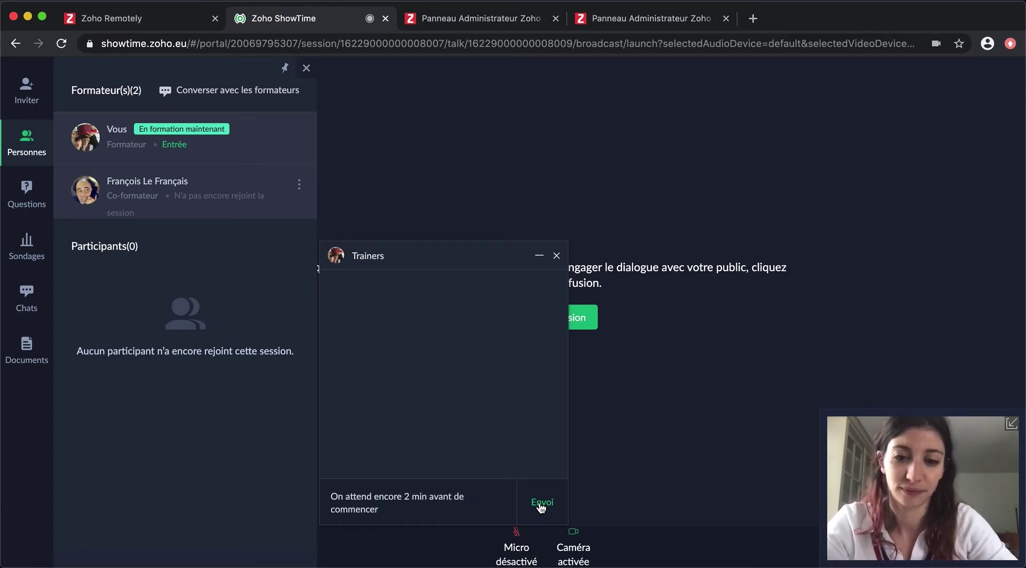
{"action": "left_click", "coordinate": [537, 502]}
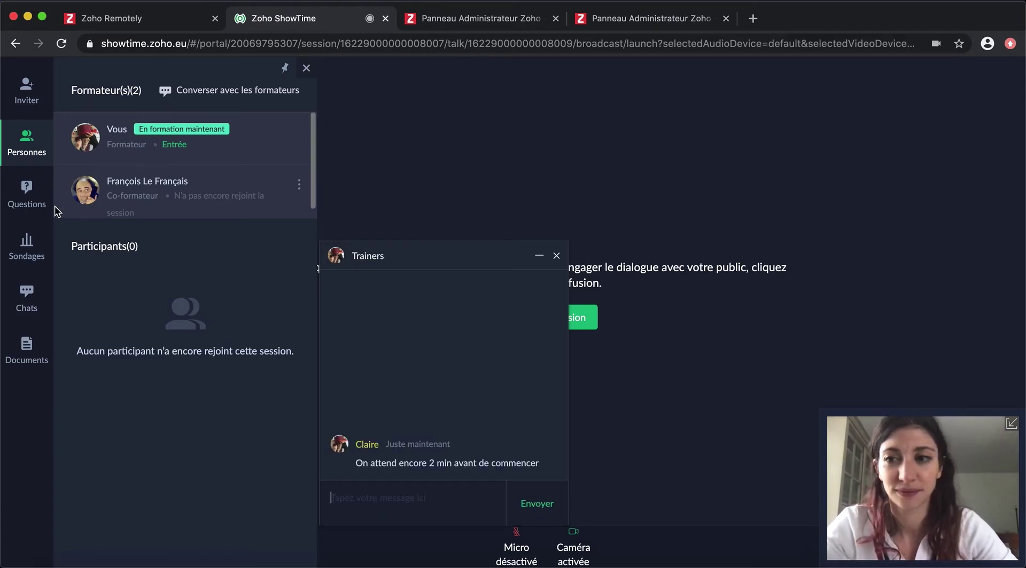
Step: Check the audience's answered and unanswered questions and the session's polls
{"action": "left_click", "coordinate": [28, 200]}
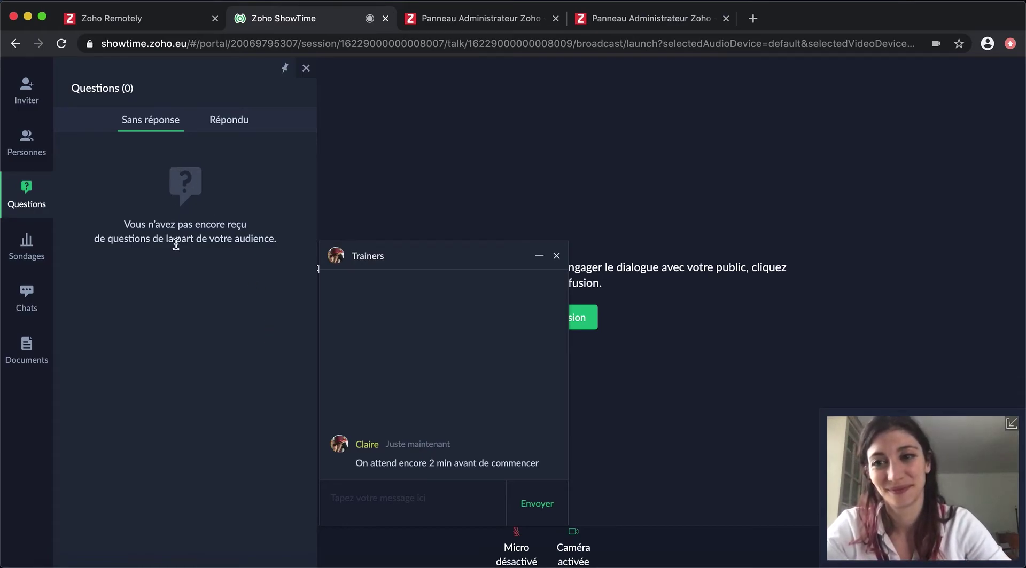
{"action": "left_click", "coordinate": [235, 120]}
{"action": "left_click", "coordinate": [142, 119]}
{"action": "left_click", "coordinate": [35, 258]}
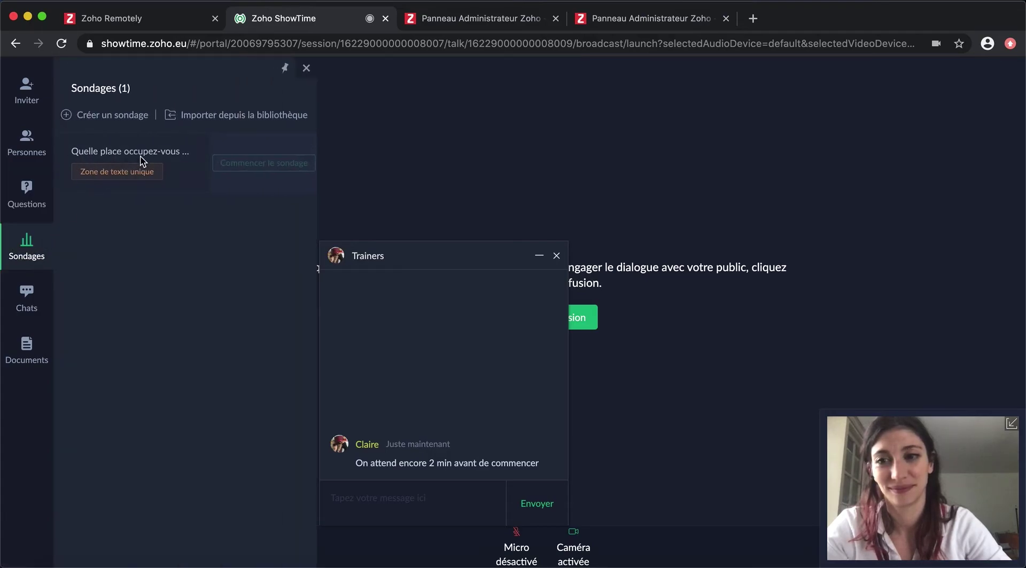
{"action": "mouse_move", "coordinate": [125, 173]}
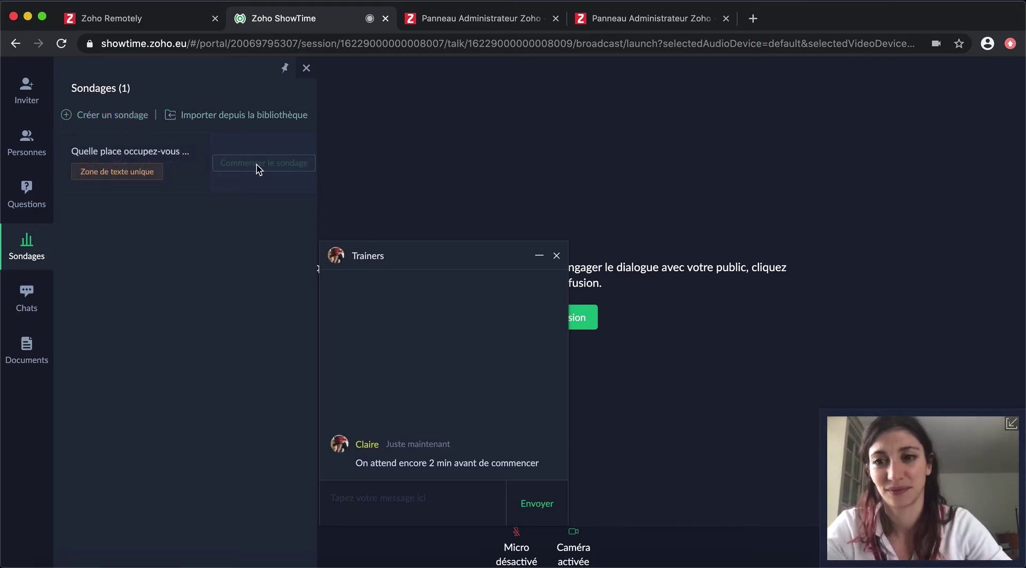
{"action": "mouse_move", "coordinate": [171, 159]}
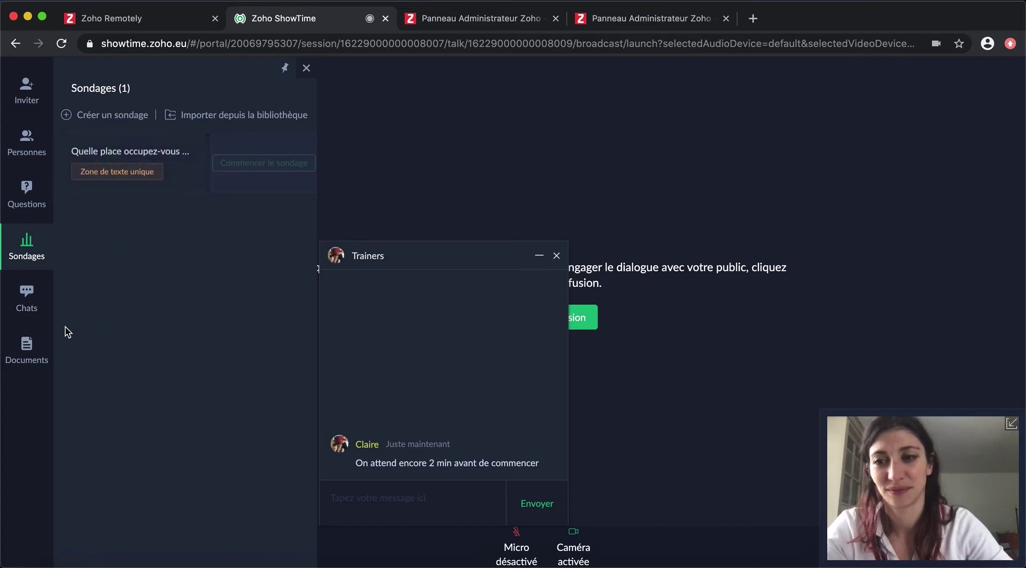
Step: Post 'La session va bientôt démarrer. Le son a été coupé en attendant le début' publicly and start broadcasting
{"action": "left_click", "coordinate": [27, 298]}
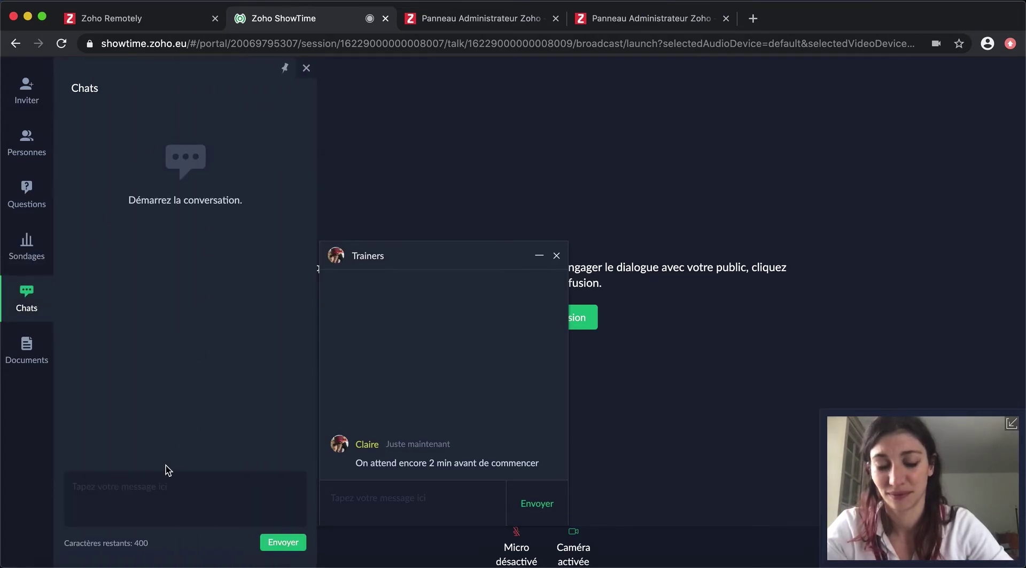
{"action": "left_click", "coordinate": [172, 479]}
{"action": "type", "text": "La session"}
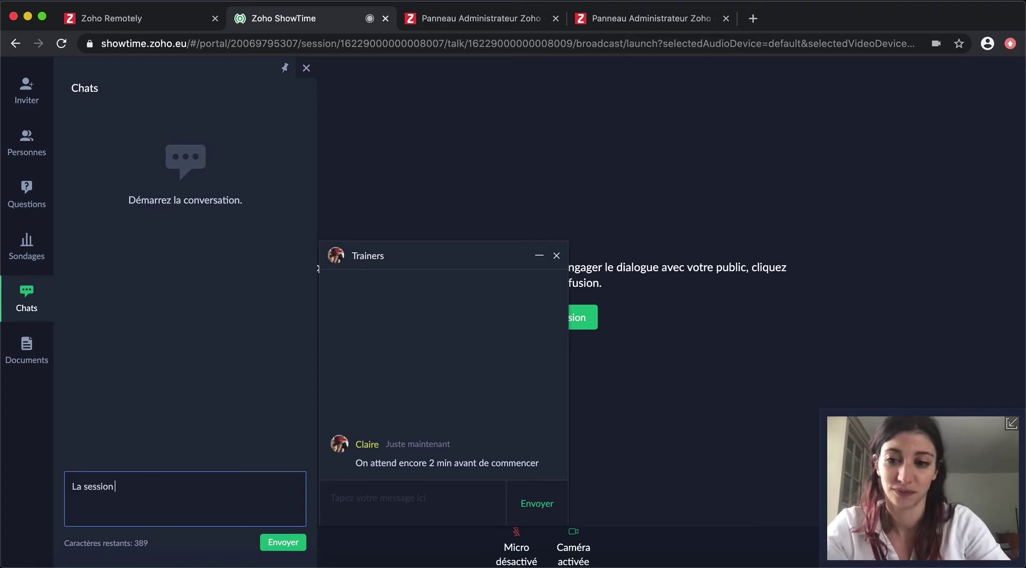
{"action": "type", "text": " va bientôt démarrer. Le son a été coupé en attendant le début"}
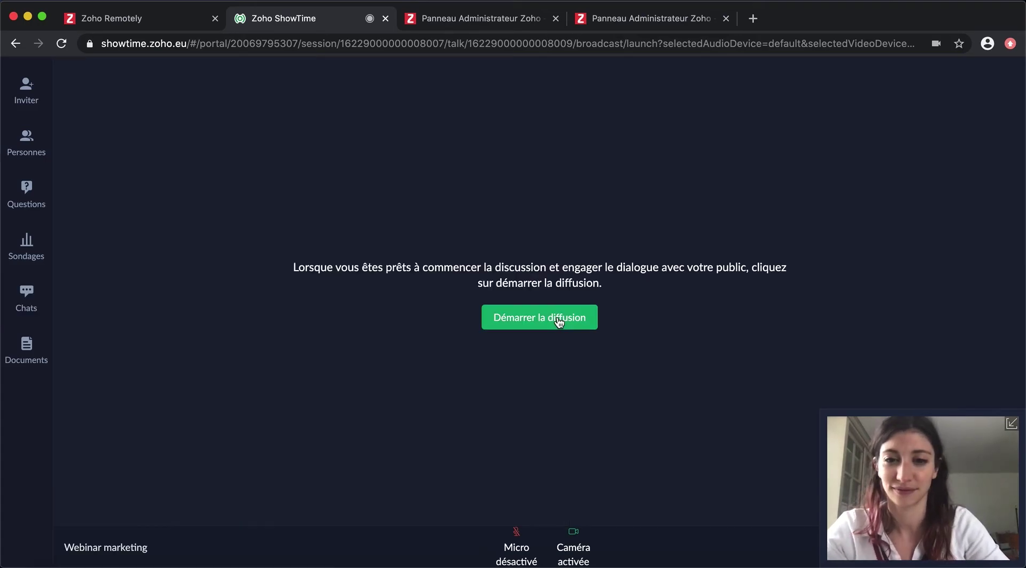
{"action": "left_click", "coordinate": [559, 321]}
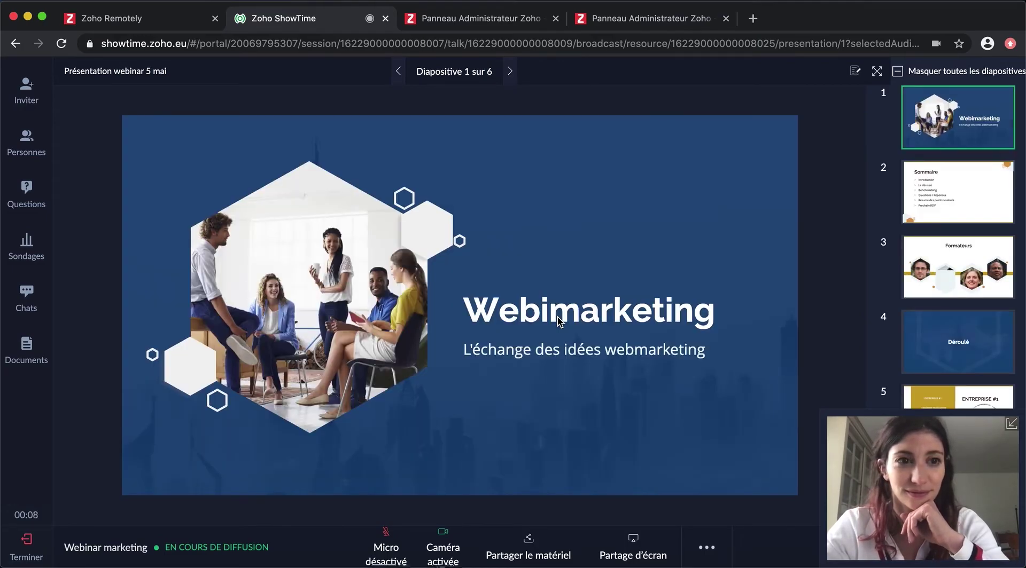
Step: Open a blank whiteboard and place an 'Idée 1' text label, moving it up and left
{"action": "left_click", "coordinate": [707, 547]}
{"action": "left_click", "coordinate": [697, 505]}
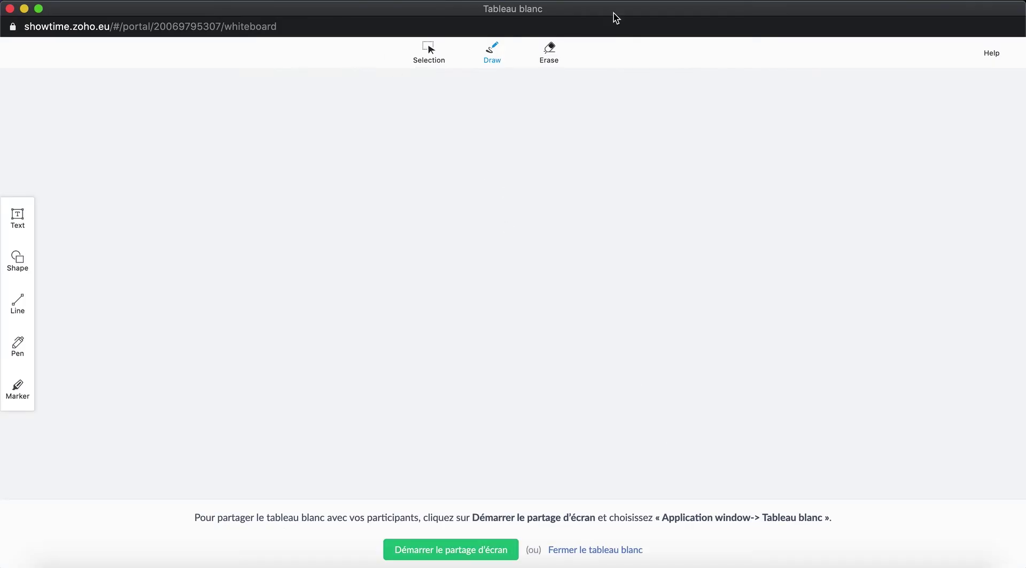
{"action": "left_click", "coordinate": [17, 218]}
{"action": "left_click", "coordinate": [259, 181]}
{"action": "type", "text": "Idée 1"}
{"action": "left_click", "coordinate": [473, 65]}
{"action": "mouse_move", "coordinate": [359, 203]}
{"action": "left_mouse_down"}
{"action": "mouse_move", "coordinate": [347, 194]}
{"action": "mouse_move", "coordinate": [336, 258]}
{"action": "left_mouse_up"}
Step: Add an 'Idée 2' label below the line and highlight it in yellow
{"action": "left_click", "coordinate": [18, 305]}
{"action": "left_click", "coordinate": [18, 261]}
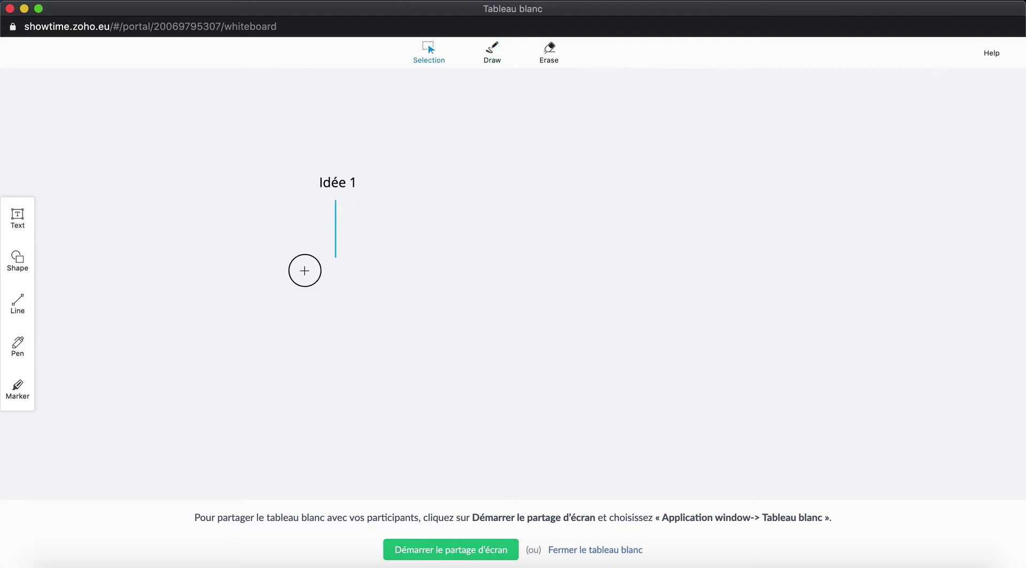
{"action": "left_click", "coordinate": [304, 272]}
{"action": "type", "text": "Idée 2"}
{"action": "left_click", "coordinate": [17, 387]}
{"action": "left_click_drag", "start_coordinate": [311, 282], "coordinate": [361, 282]}
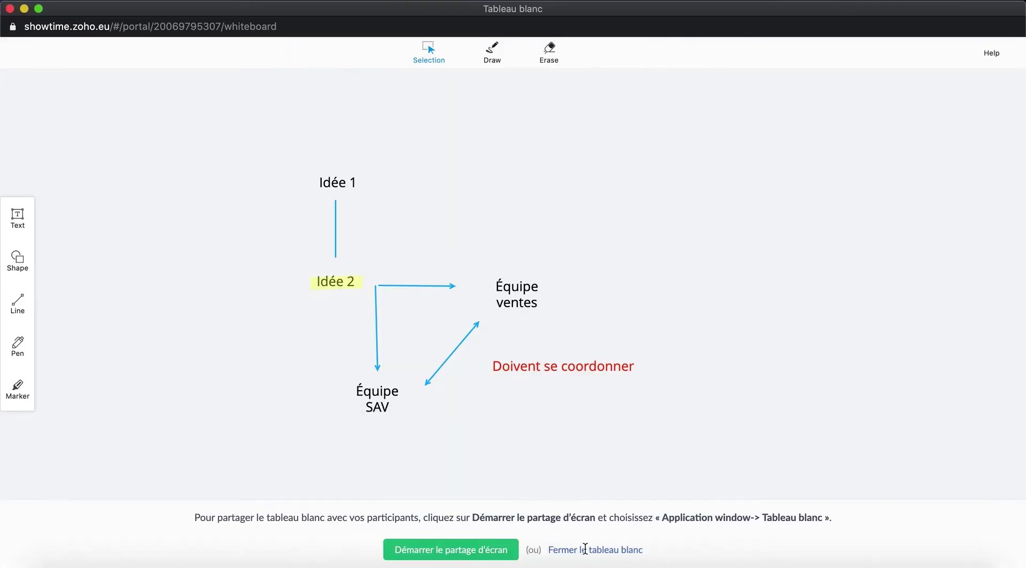
Step: Close the whiteboard, check the co-trainer's options in the people list, and end the session
{"action": "left_click", "coordinate": [584, 550]}
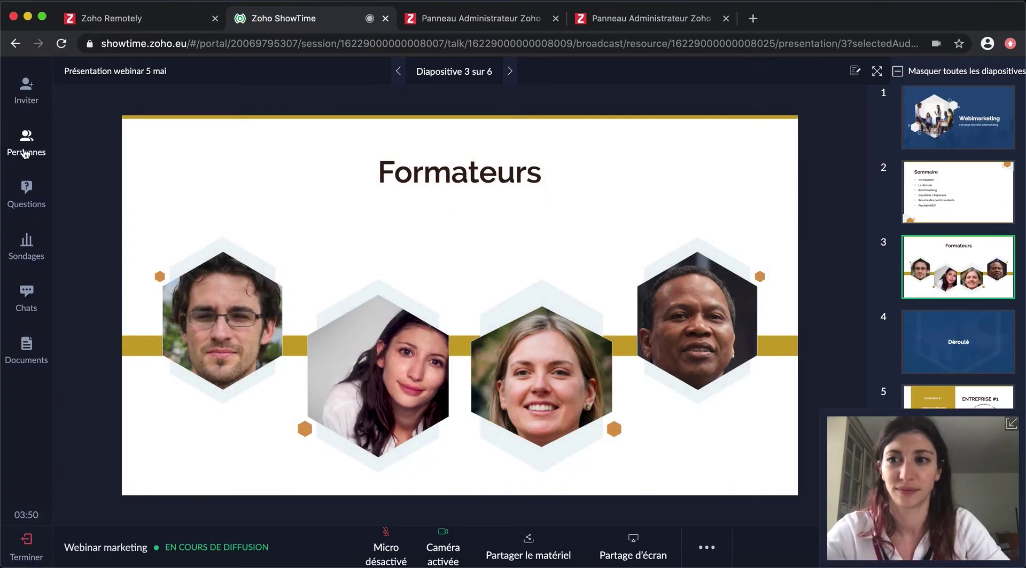
{"action": "left_click", "coordinate": [28, 144]}
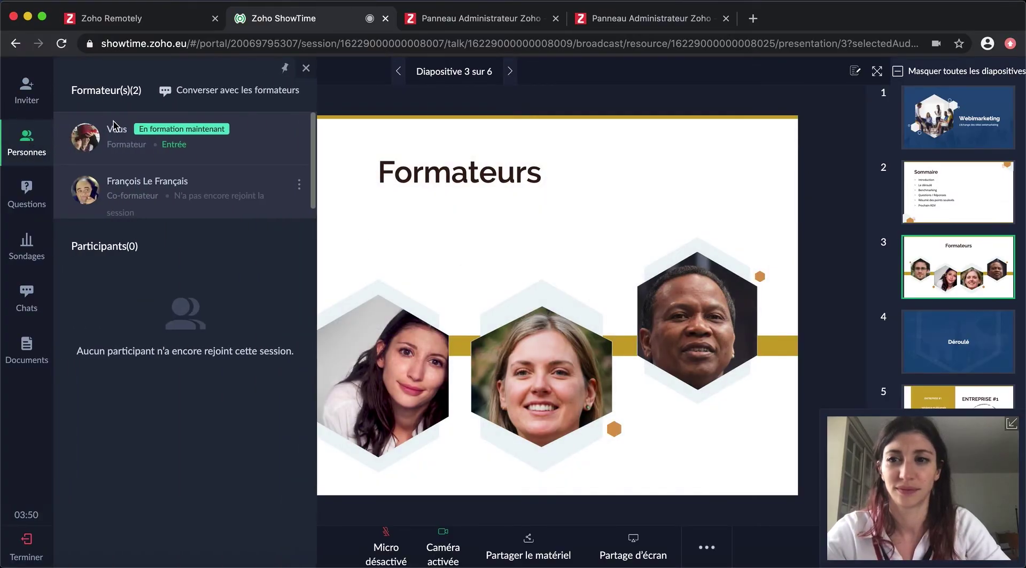
{"action": "left_click", "coordinate": [298, 184]}
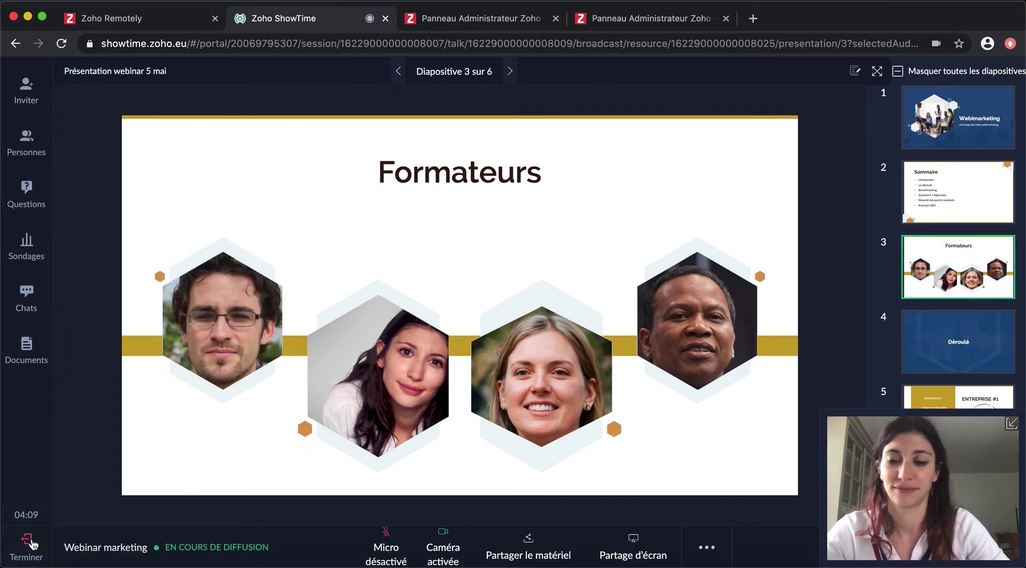
{"action": "left_click", "coordinate": [32, 544]}
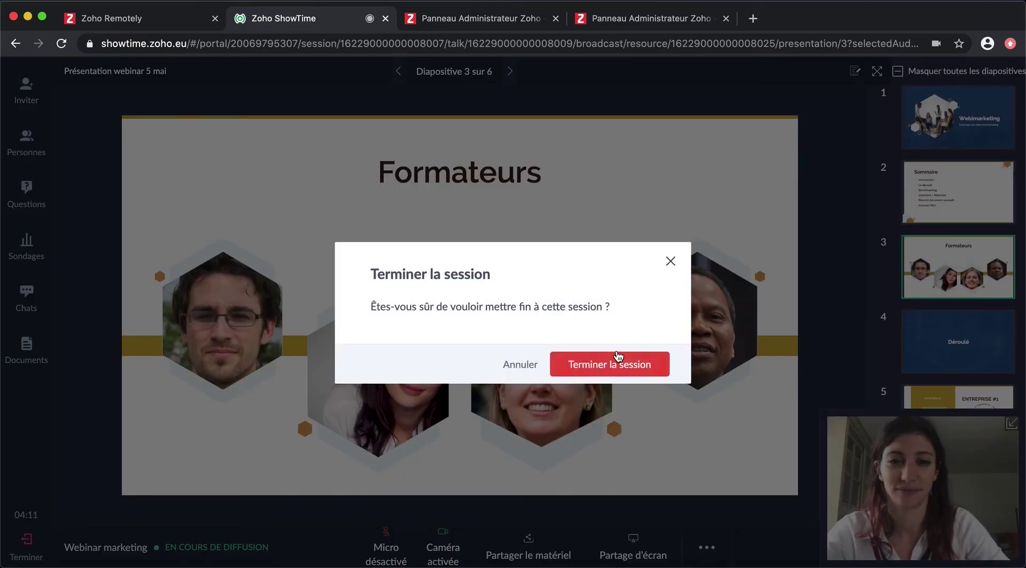
Step: Confirm ending the live session and scroll through its summary page
{"action": "left_click", "coordinate": [614, 367]}
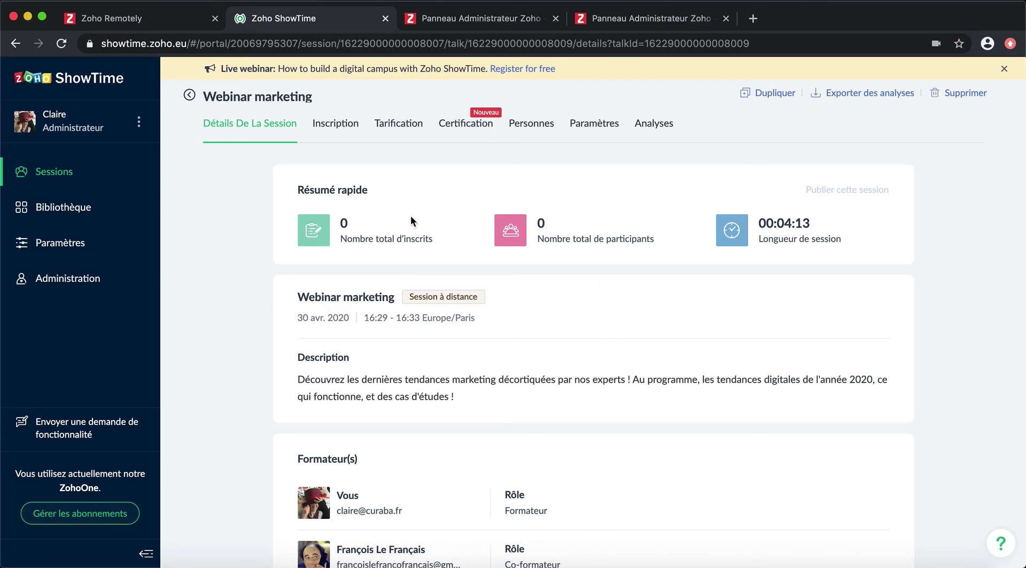
{"action": "scroll", "coordinate": [204, 357], "scroll_direction": "down", "scroll_amount": 8}
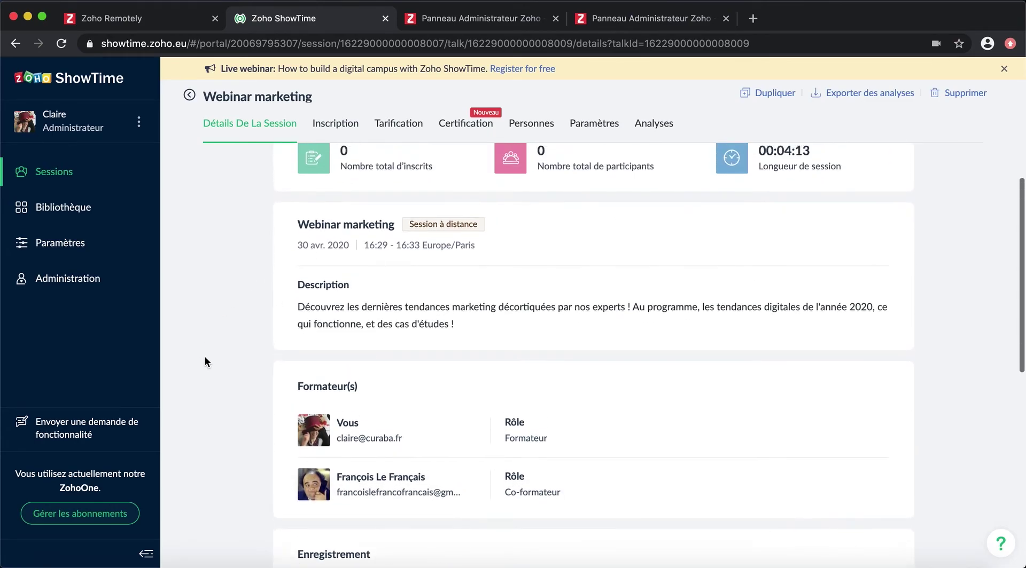
{"action": "scroll", "coordinate": [231, 415], "scroll_direction": "down", "scroll_amount": 2}
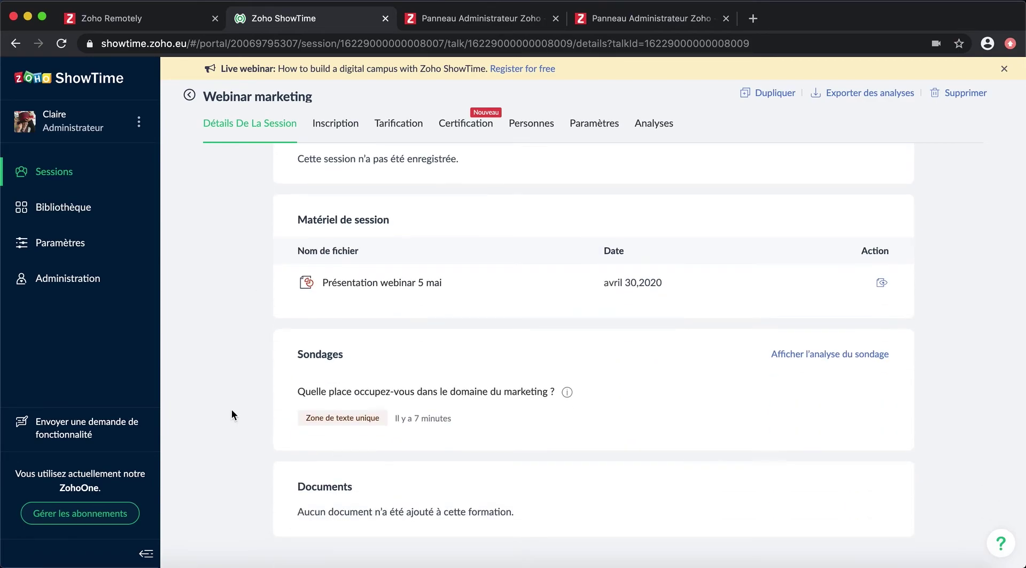
{"action": "scroll", "coordinate": [313, 431], "scroll_direction": "up", "scroll_amount": 3}
{"action": "scroll", "coordinate": [314, 273], "scroll_direction": "up", "scroll_amount": 5}
Step: Browse the session's analytics overview
{"action": "left_click", "coordinate": [649, 124]}
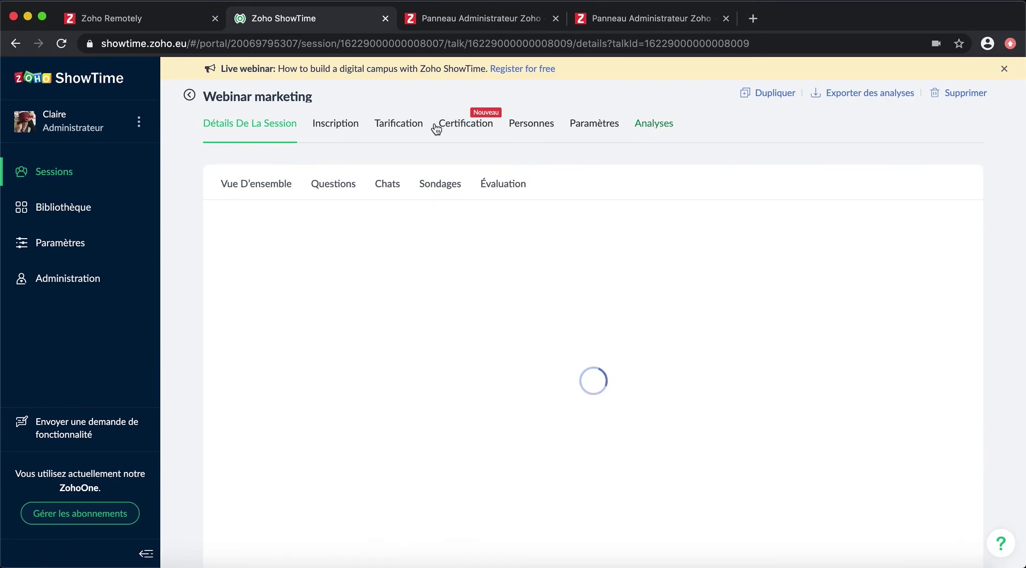
{"action": "scroll", "coordinate": [585, 396], "scroll_direction": "down", "scroll_amount": 4}
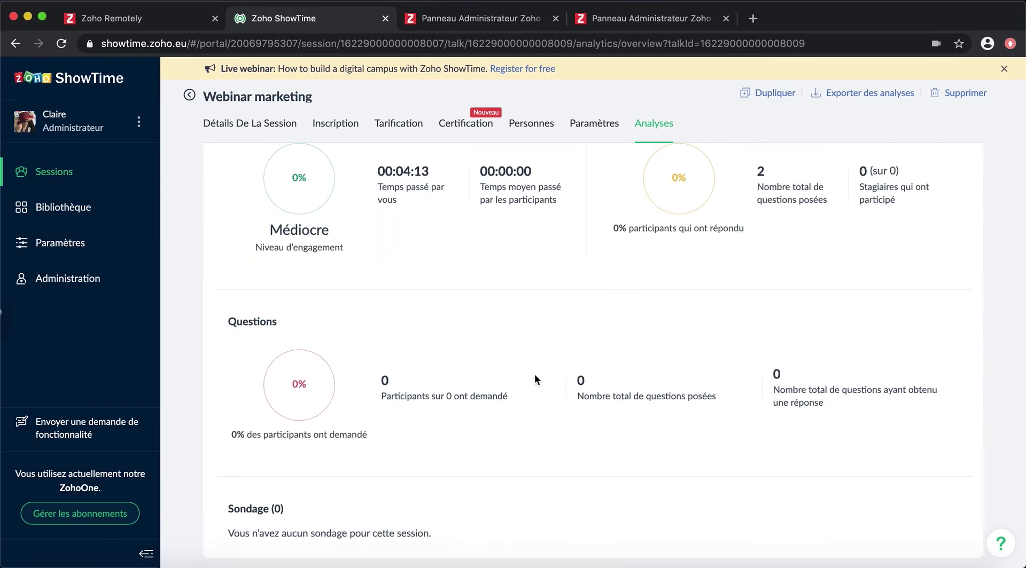
{"action": "scroll", "coordinate": [535, 378], "scroll_direction": "up", "scroll_amount": 3}
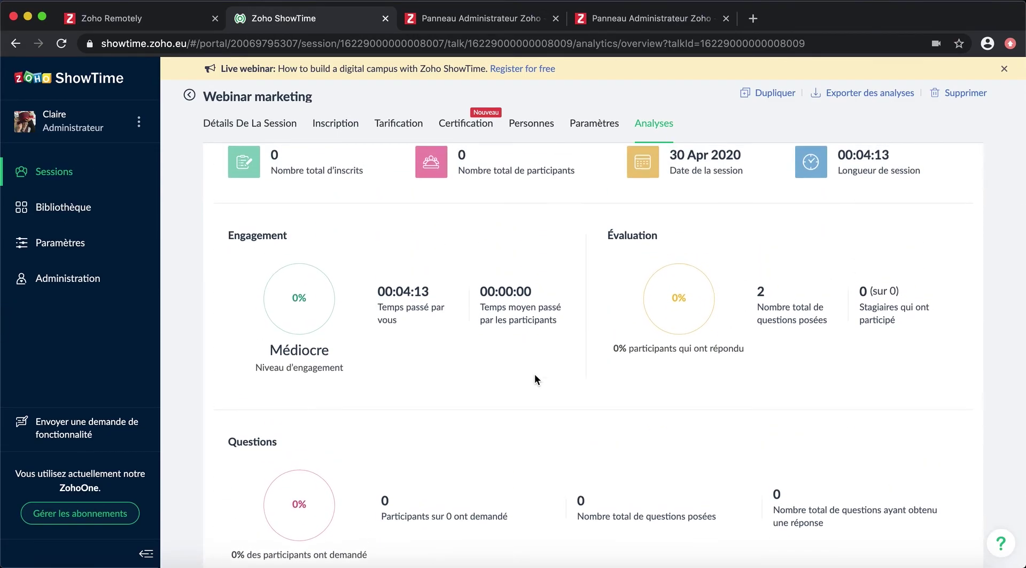
{"action": "scroll", "coordinate": [536, 378], "scroll_direction": "up", "scroll_amount": 1}
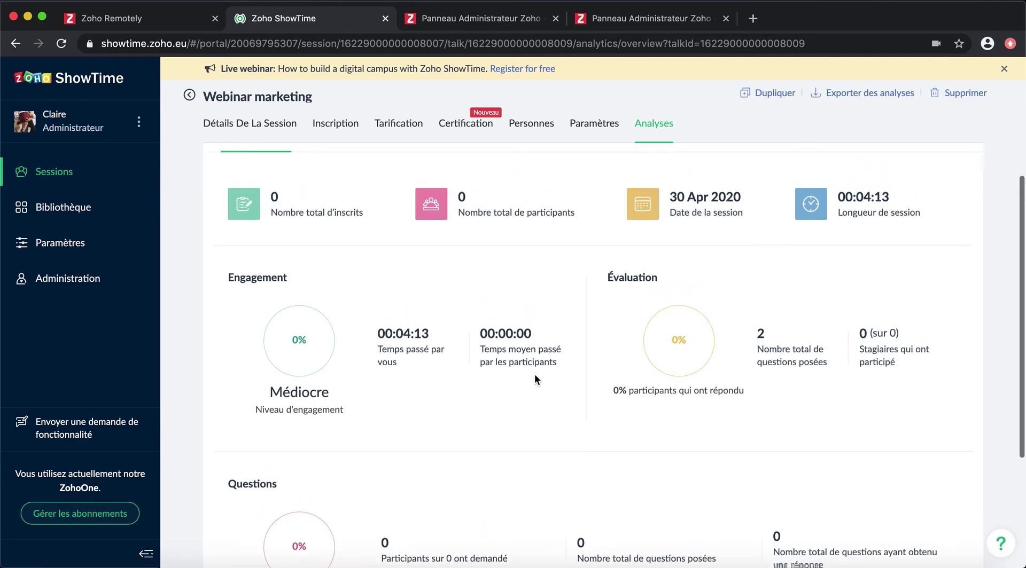
{"action": "scroll", "coordinate": [535, 377], "scroll_direction": "up", "scroll_amount": 2}
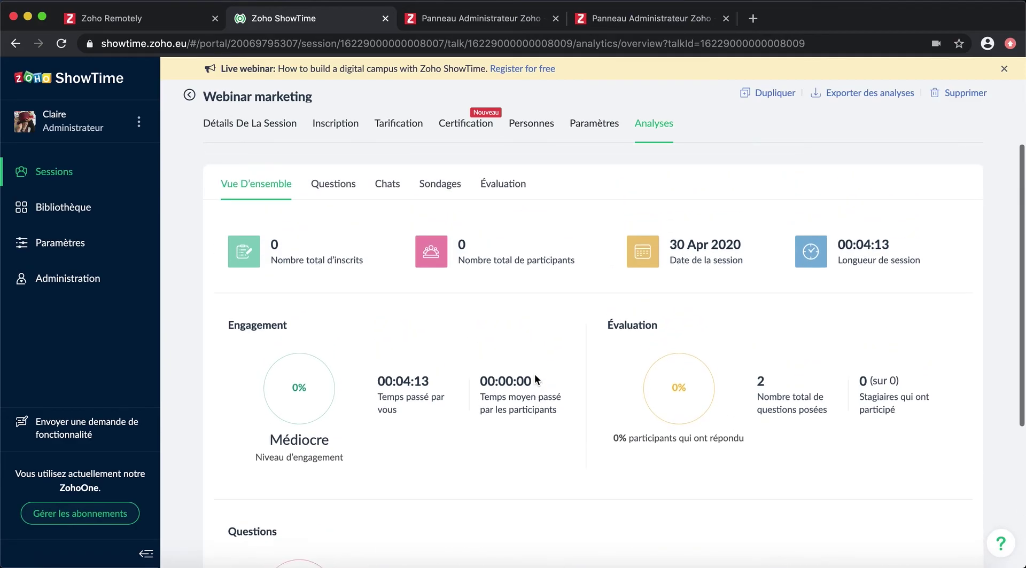
Step: Review question analytics, trainer-only chat messages, poll results and evaluation results, then return to session details
{"action": "left_click", "coordinate": [324, 188]}
{"action": "left_click", "coordinate": [387, 185]}
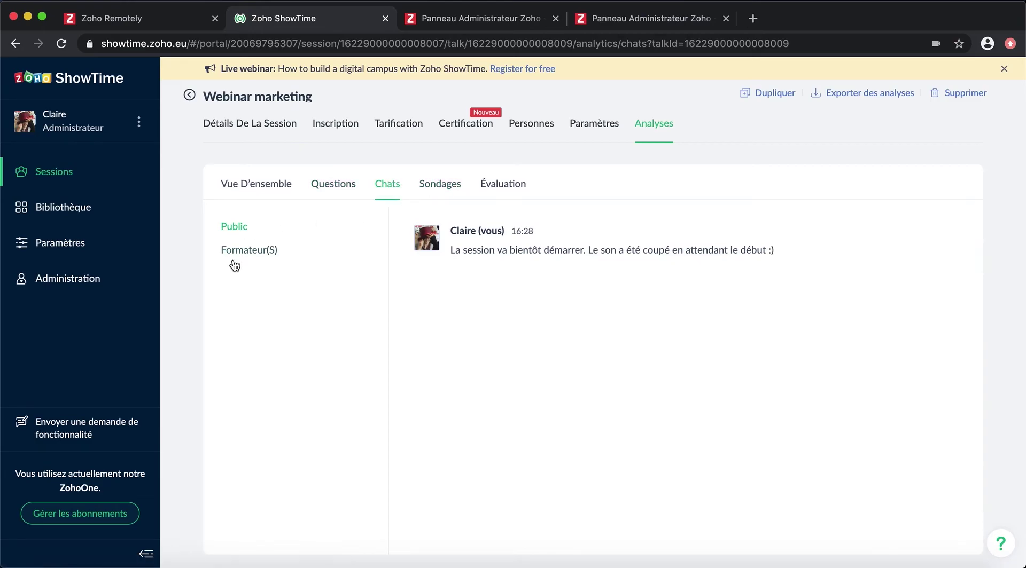
{"action": "left_click", "coordinate": [277, 250]}
{"action": "left_click", "coordinate": [441, 185]}
{"action": "left_click", "coordinate": [517, 187]}
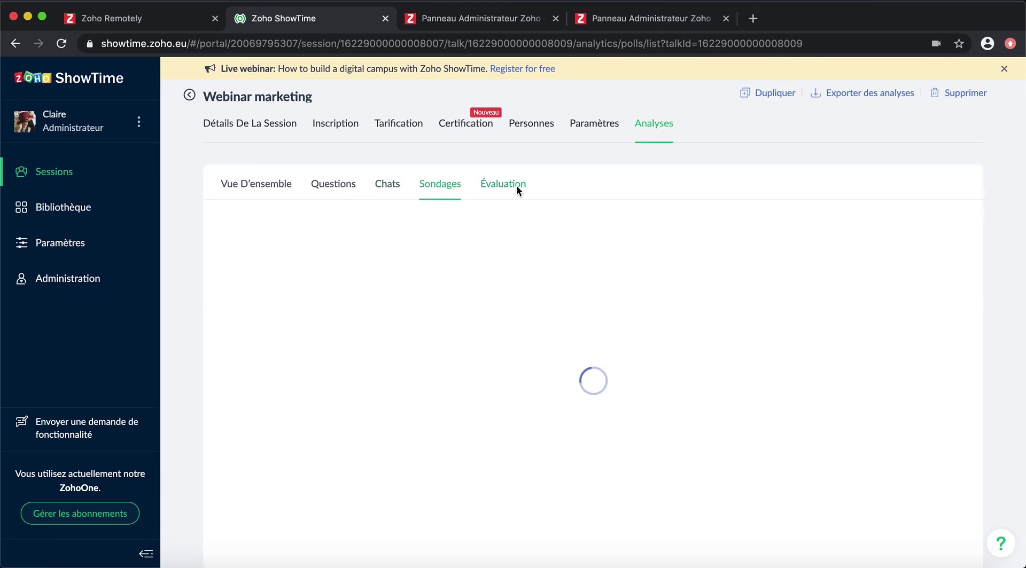
{"action": "scroll", "coordinate": [367, 353], "scroll_direction": "down", "scroll_amount": 1}
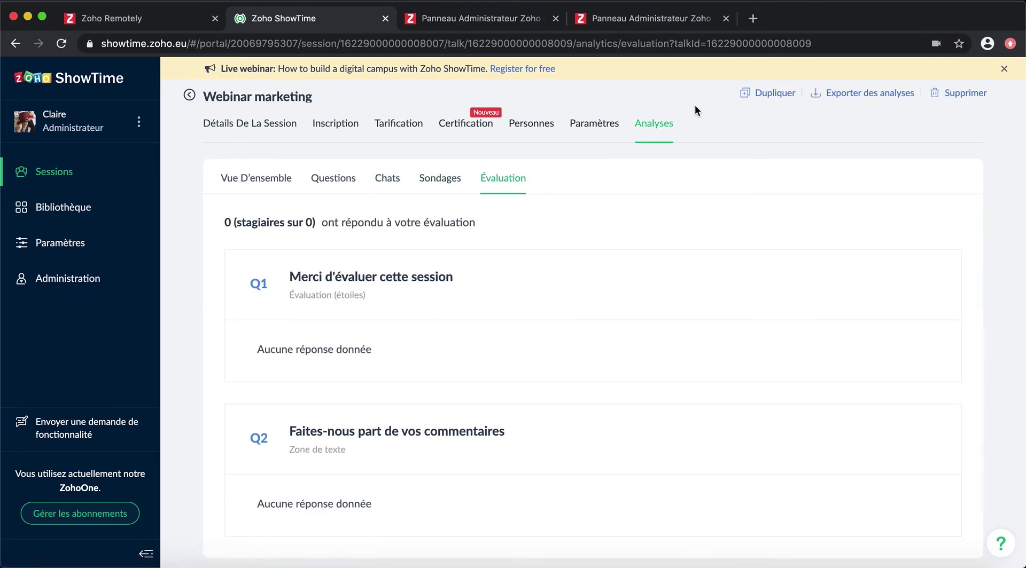
{"action": "left_click", "coordinate": [231, 138]}
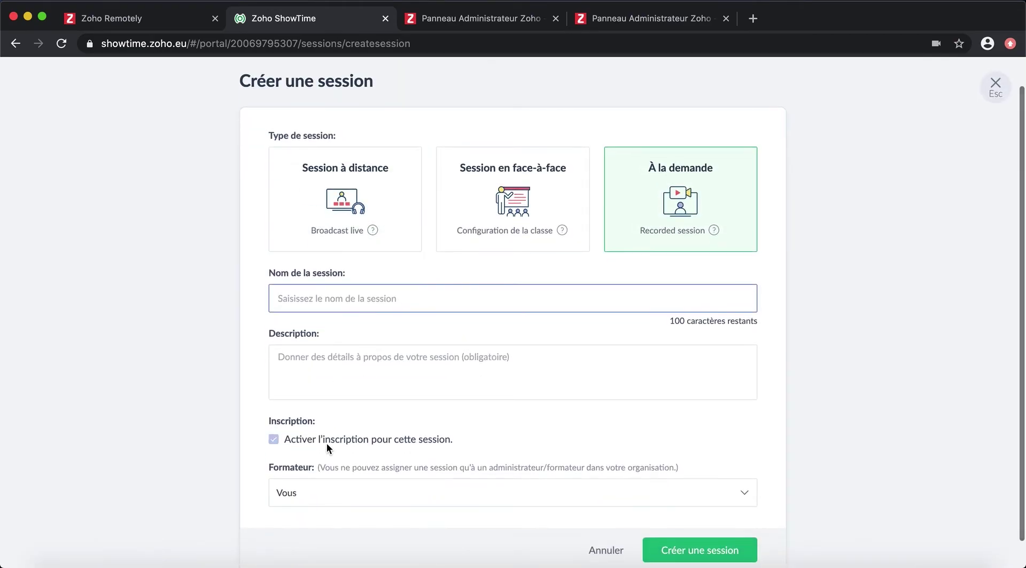
Step: Name the on-demand session 'Formation marketing réseaux sociaux', add its social-networks description, and create it
{"action": "type", "text": "Formation marketing réseaux sociaux"}
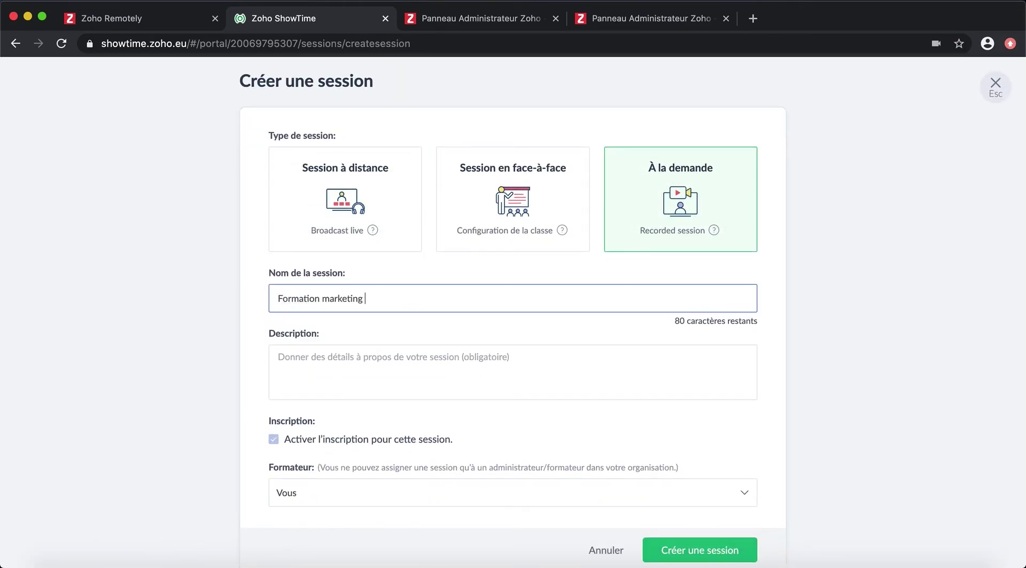
{"action": "left_click", "coordinate": [384, 377]}
{"action": "type", "text": "Comment gérer les réseaux"}
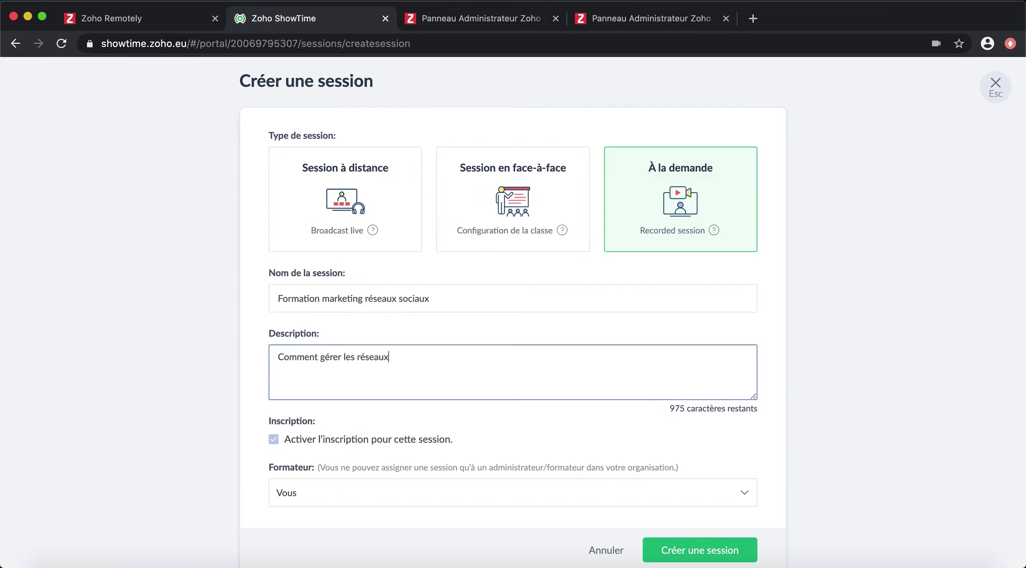
{"action": "type", "text": " sociaux dont le nombre s'accroît d'année en année ? A l'heure du multicanal et de l'exigence de l'immédiateté dans le temps de réponse, comment assurer la continui"}
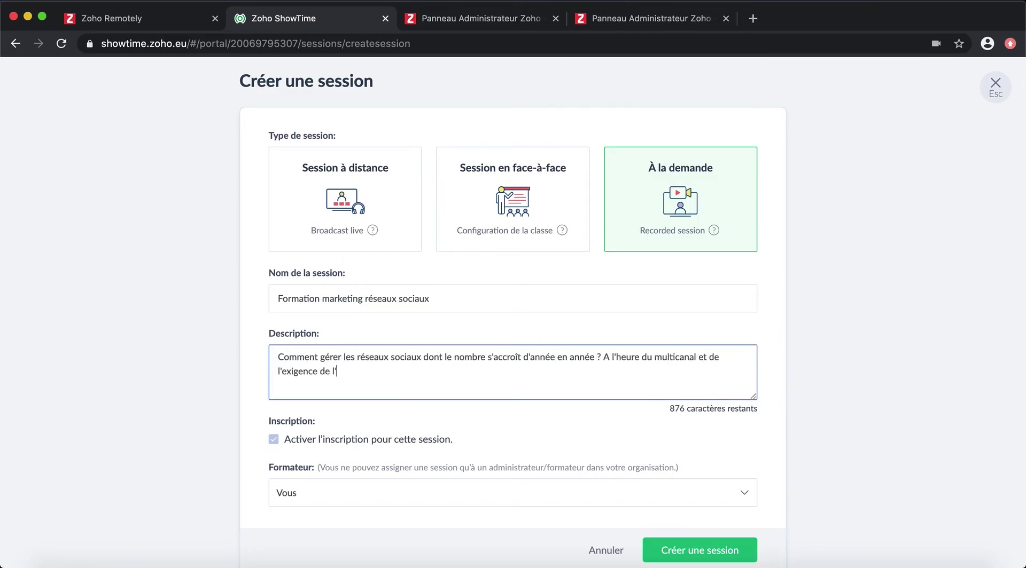
{"action": "type", "text": "té de la relation client, la stabilité de l'image de la marque et l'acquisition de nouveaux prospec"}
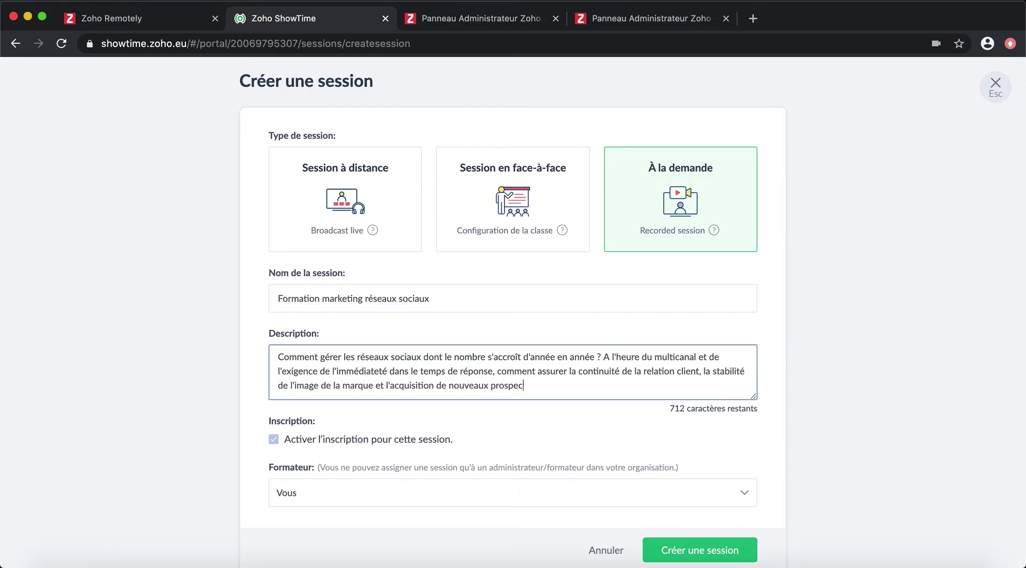
{"action": "type", "text": "ts ? Venez suivre notre formation et découvrez tous nos secrets !"}
{"action": "scroll", "coordinate": [661, 428], "scroll_direction": "down", "scroll_amount": 1}
{"action": "left_click", "coordinate": [662, 519]}
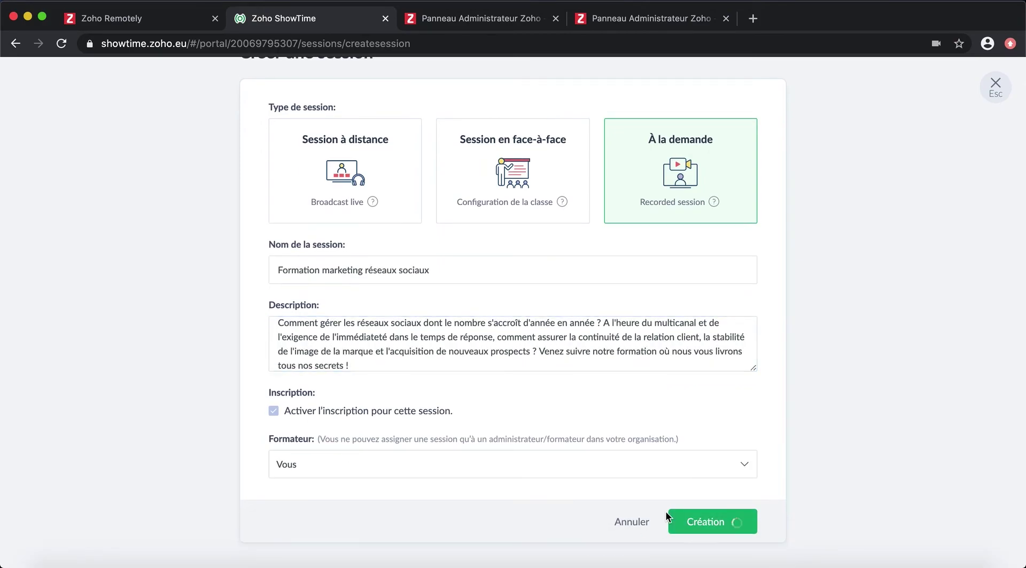
{"action": "scroll", "coordinate": [611, 289], "scroll_direction": "down", "scroll_amount": 5}
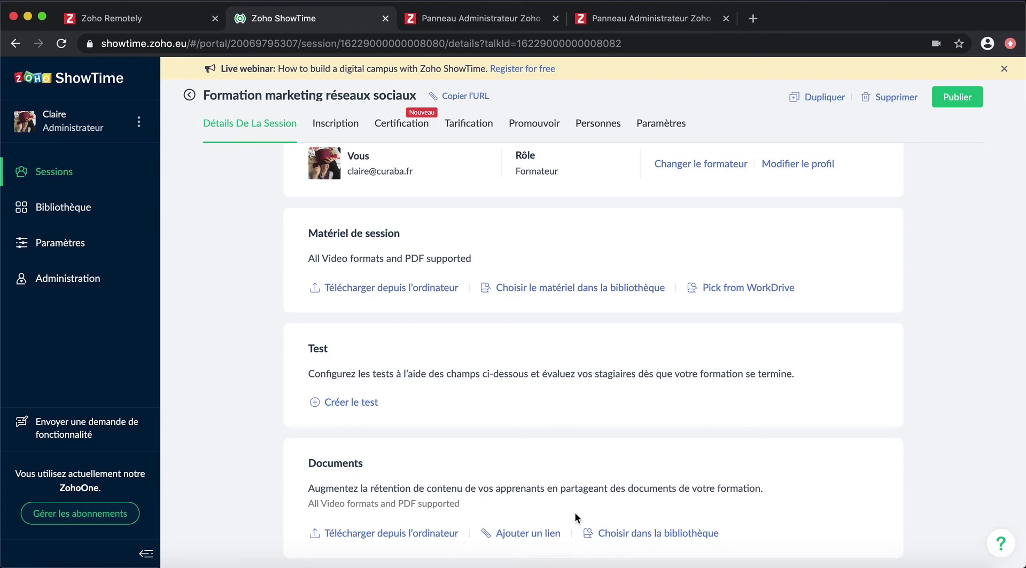
Step: Browse the session's registration, certification, pricing, promotion and participants pages, ending on Évaluation
{"action": "scroll", "coordinate": [924, 349], "scroll_direction": "up", "scroll_amount": 3}
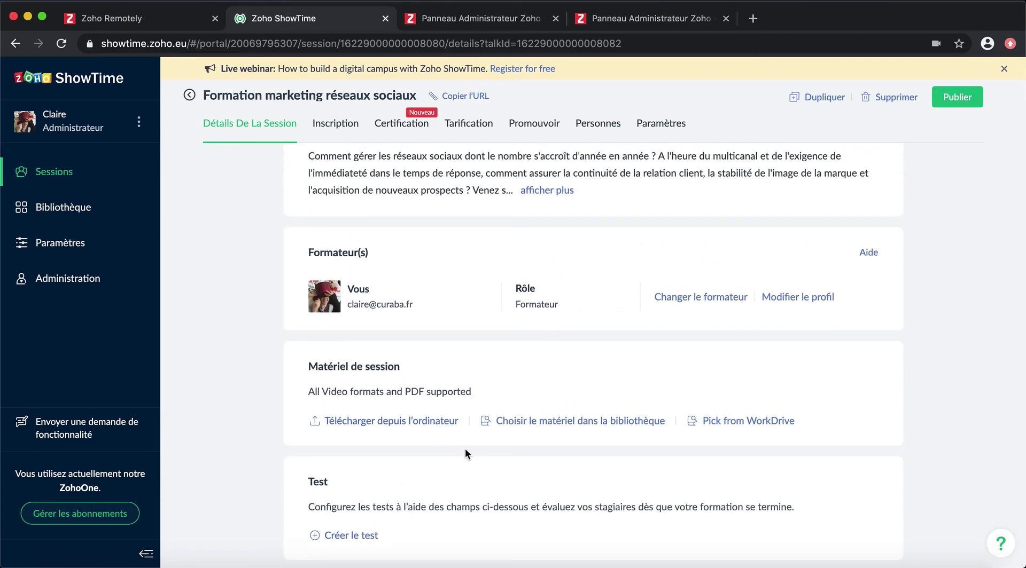
{"action": "scroll", "coordinate": [465, 454], "scroll_direction": "up", "scroll_amount": 4}
{"action": "left_click", "coordinate": [335, 123]}
{"action": "scroll", "coordinate": [534, 481], "scroll_direction": "up", "scroll_amount": 2}
{"action": "left_click", "coordinate": [402, 123]}
{"action": "left_click", "coordinate": [468, 123]}
{"action": "left_click", "coordinate": [534, 124]}
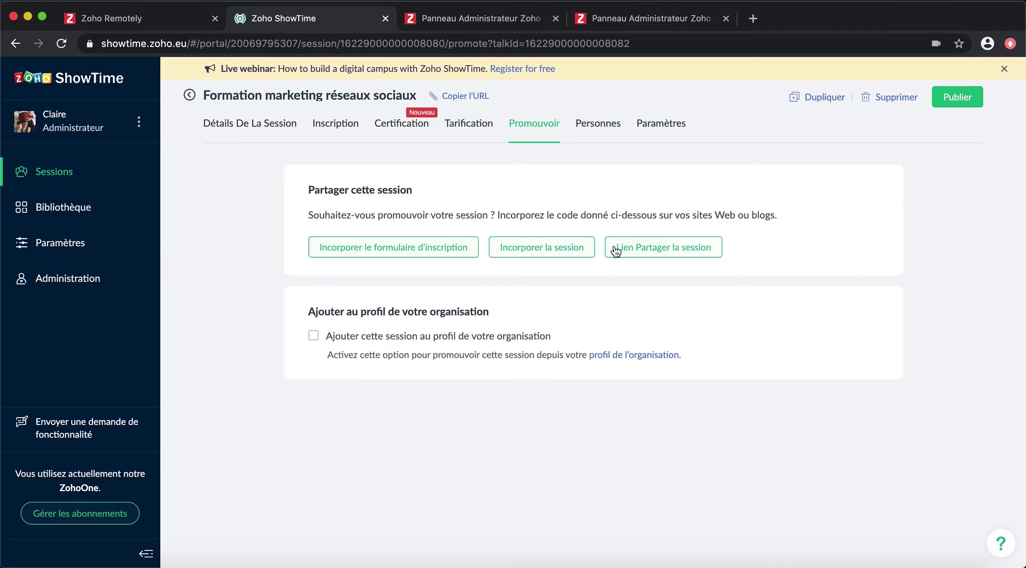
{"action": "left_click", "coordinate": [598, 123]}
{"action": "left_click", "coordinate": [660, 122]}
Step: Add a mandatory evaluation question 'Pensez-vous participer à la prochaine session ?' with answers Oui and Non
{"action": "left_click", "coordinate": [320, 254]}
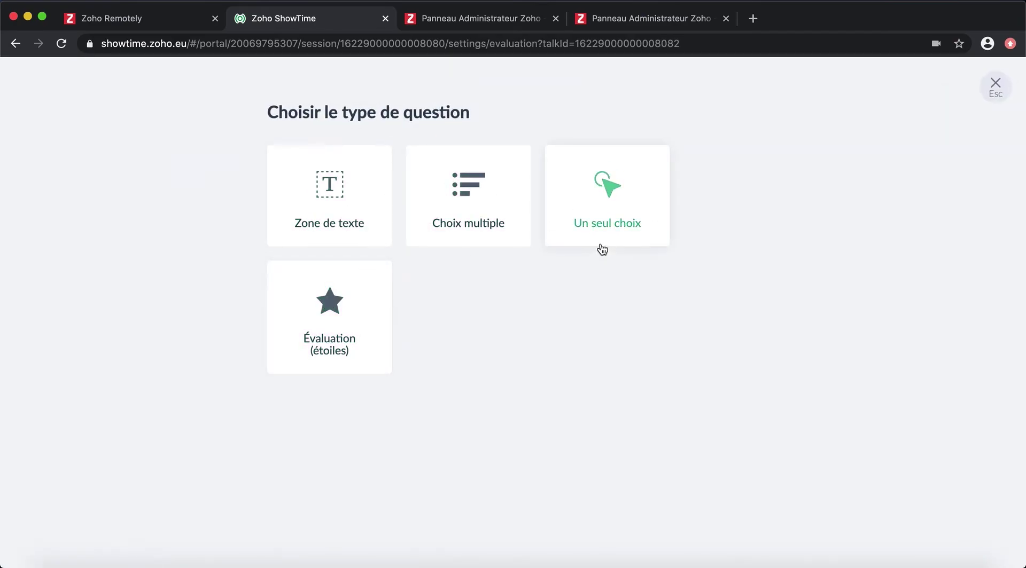
{"action": "left_click", "coordinate": [602, 247]}
{"action": "type", "text": "Pensez-vous participer à la prochaine session ?"}
{"action": "key", "text": "Tab"}
{"action": "type", "text": "Oui"}
{"action": "key", "text": "Tab"}
{"action": "type", "text": "Non"}
{"action": "left_click", "coordinate": [505, 365]}
{"action": "left_click", "coordinate": [754, 437]}
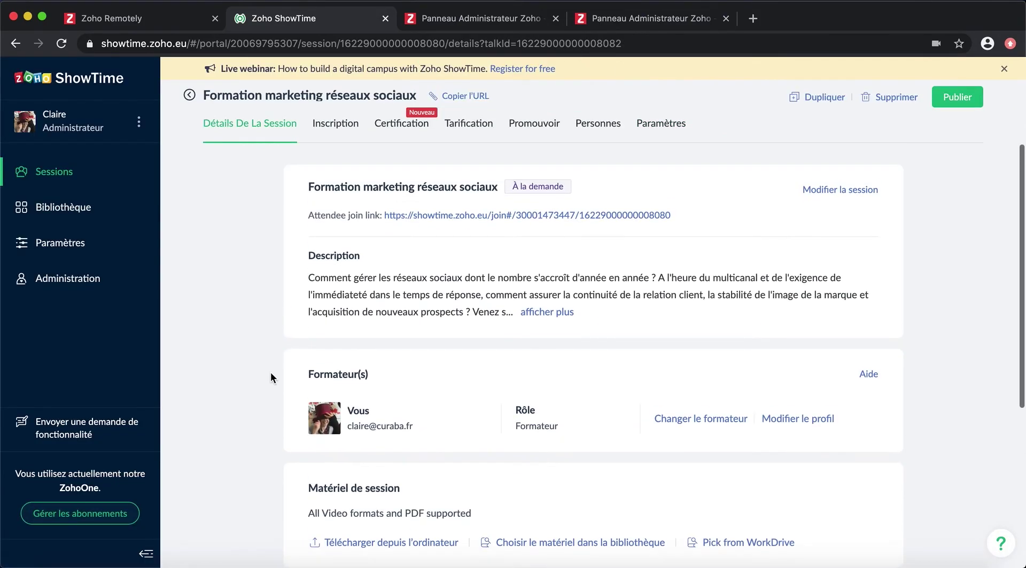
Step: Upload Admin panel.mp4 as session material, publish the session and copy its join URL
{"action": "scroll", "coordinate": [271, 374], "scroll_direction": "down", "scroll_amount": 1}
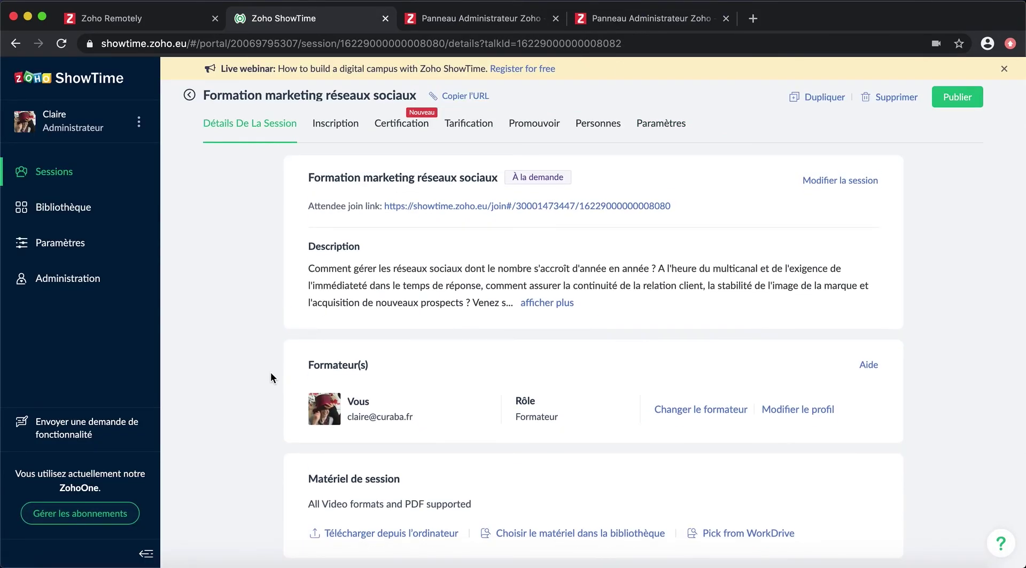
{"action": "scroll", "coordinate": [270, 377], "scroll_direction": "down", "scroll_amount": 10}
{"action": "scroll", "coordinate": [588, 427], "scroll_direction": "up", "scroll_amount": 7}
{"action": "left_click", "coordinate": [443, 439]}
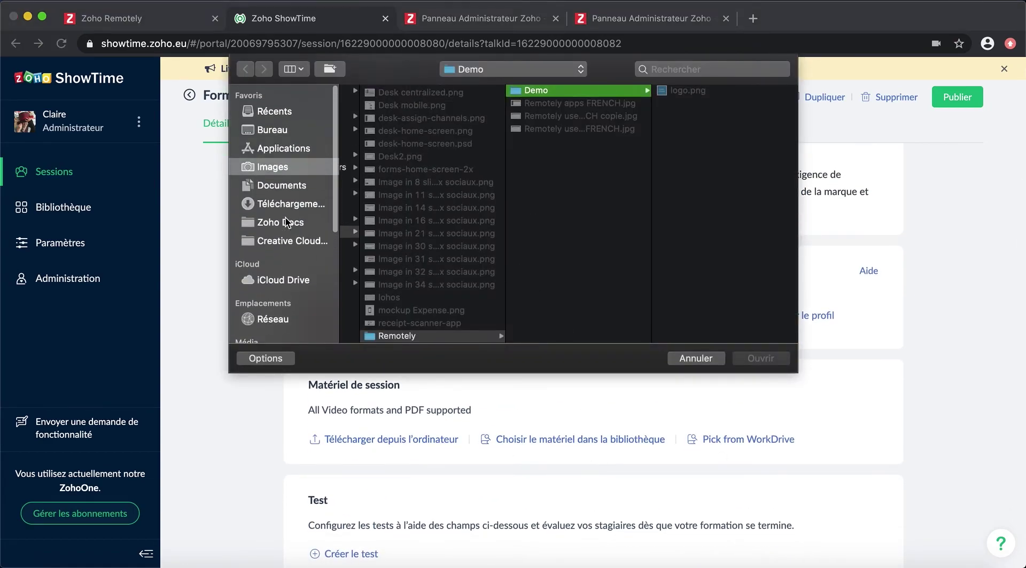
{"action": "left_click", "coordinate": [273, 166]}
{"action": "left_click", "coordinate": [371, 154]}
{"action": "left_click", "coordinate": [521, 129]}
{"action": "left_click", "coordinate": [690, 130]}
{"action": "left_click", "coordinate": [635, 103]}
{"action": "left_click", "coordinate": [686, 91]}
{"action": "left_click", "coordinate": [765, 359]}
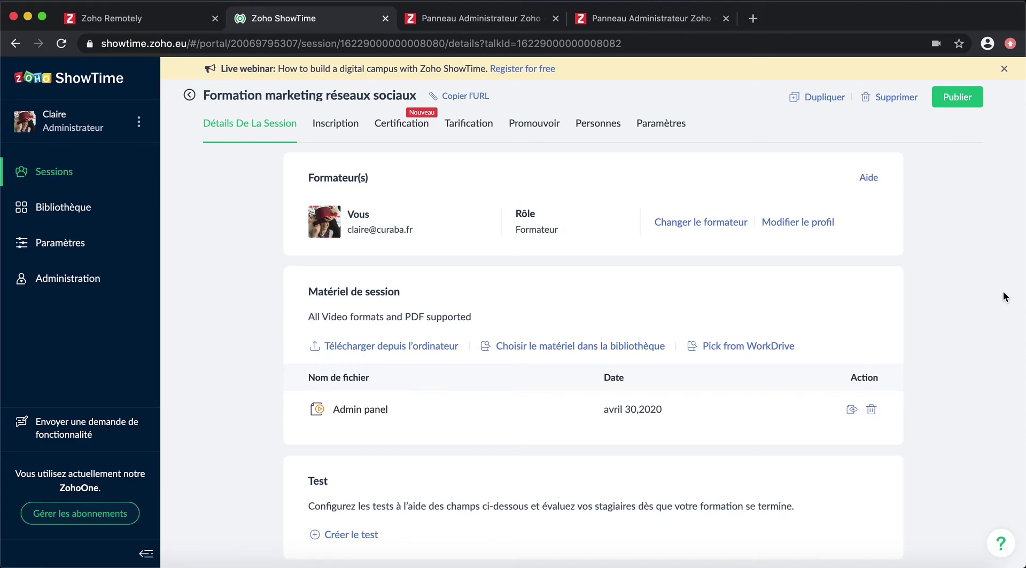
{"action": "left_click", "coordinate": [956, 97]}
{"action": "left_click", "coordinate": [462, 98]}
Step: Open the copied join link in a new tab and register with a test attendee's name and e-mail
{"action": "left_click", "coordinate": [751, 20]}
{"action": "key", "text": "ctrl+v"}
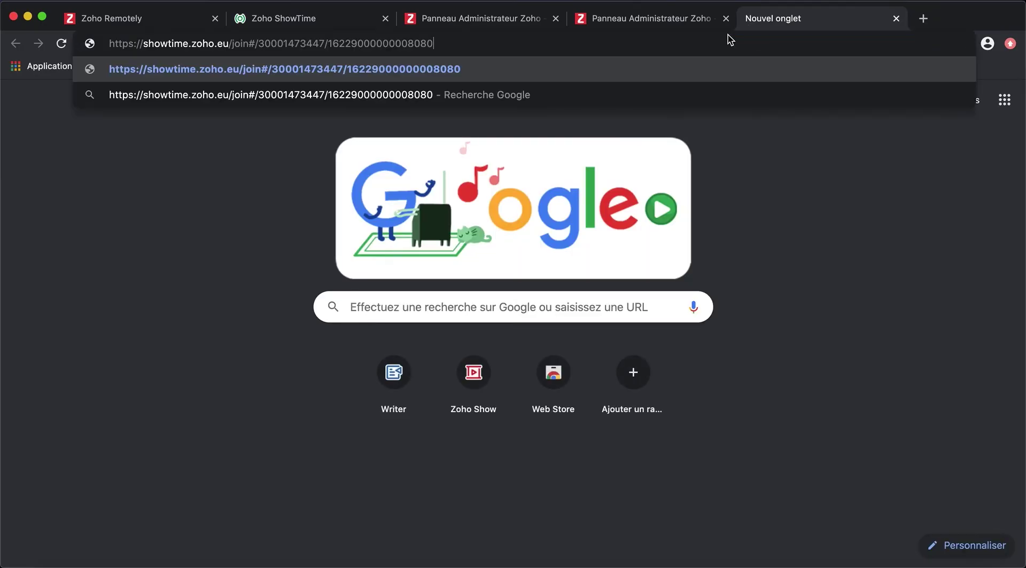
{"action": "key", "text": "Return"}
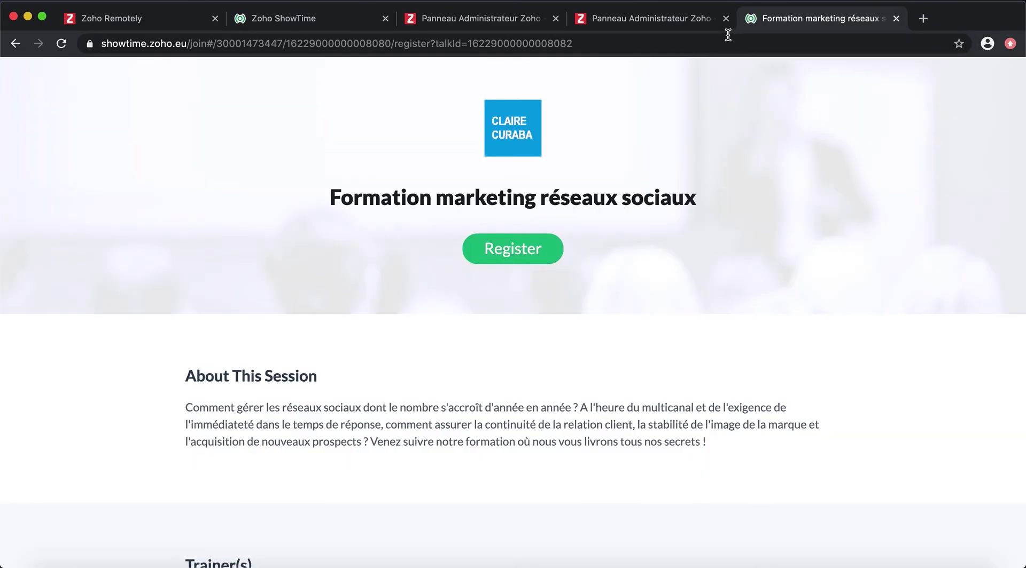
{"action": "scroll", "coordinate": [599, 274], "scroll_direction": "down", "scroll_amount": 5}
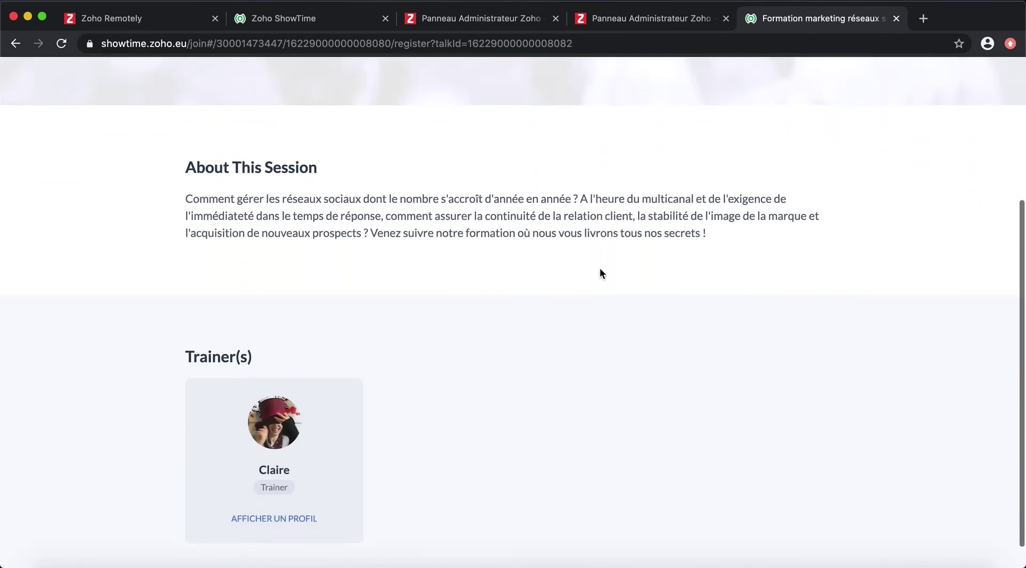
{"action": "scroll", "coordinate": [599, 273], "scroll_direction": "up", "scroll_amount": 5}
{"action": "left_click", "coordinate": [526, 255]}
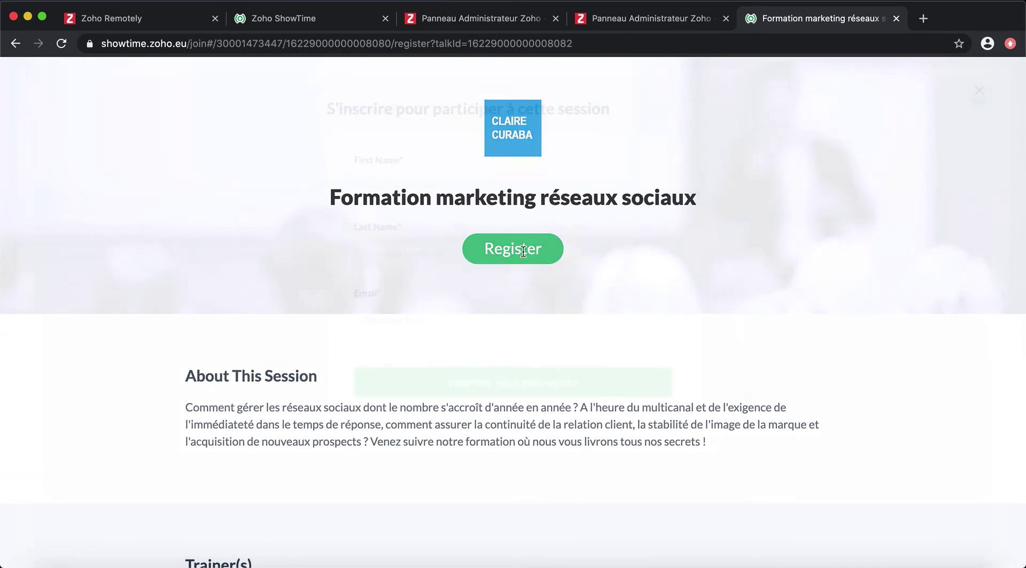
{"action": "key", "text": "Tab"}
{"action": "key", "text": "Tab"}
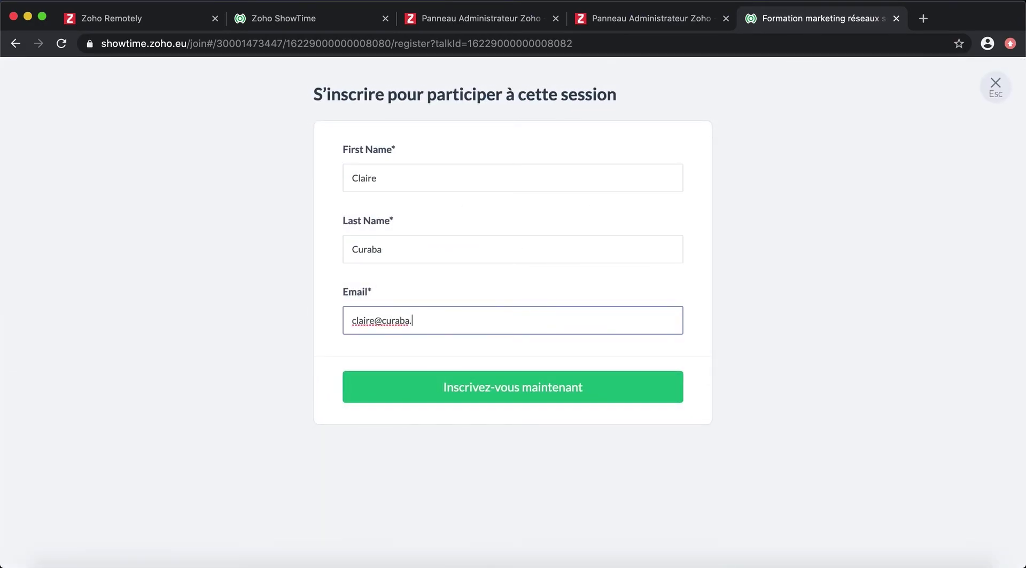
{"action": "left_click", "coordinate": [495, 379]}
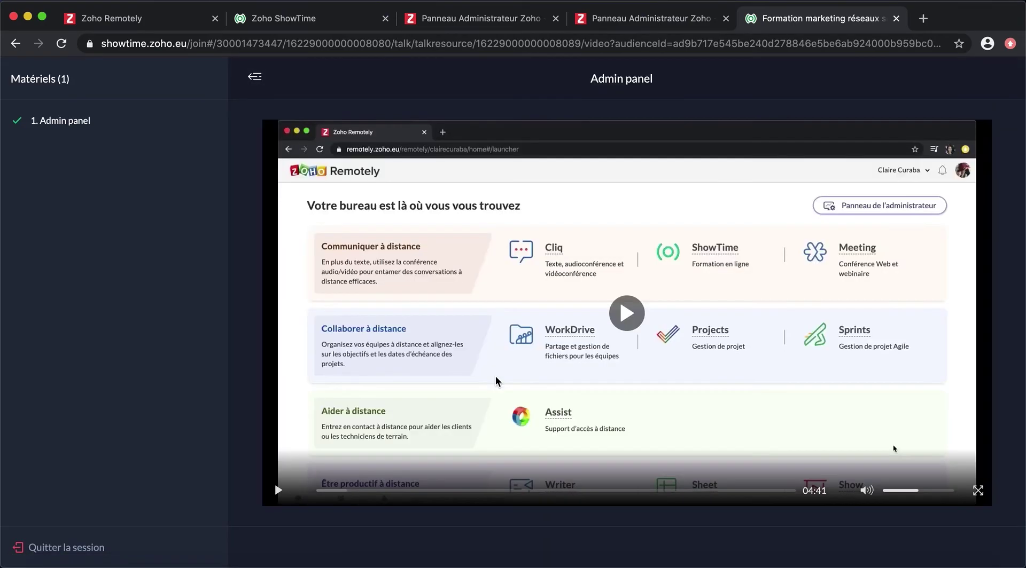
Step: View the session video, close the attendee tab and return to the sessions list
{"action": "left_click", "coordinate": [254, 78]}
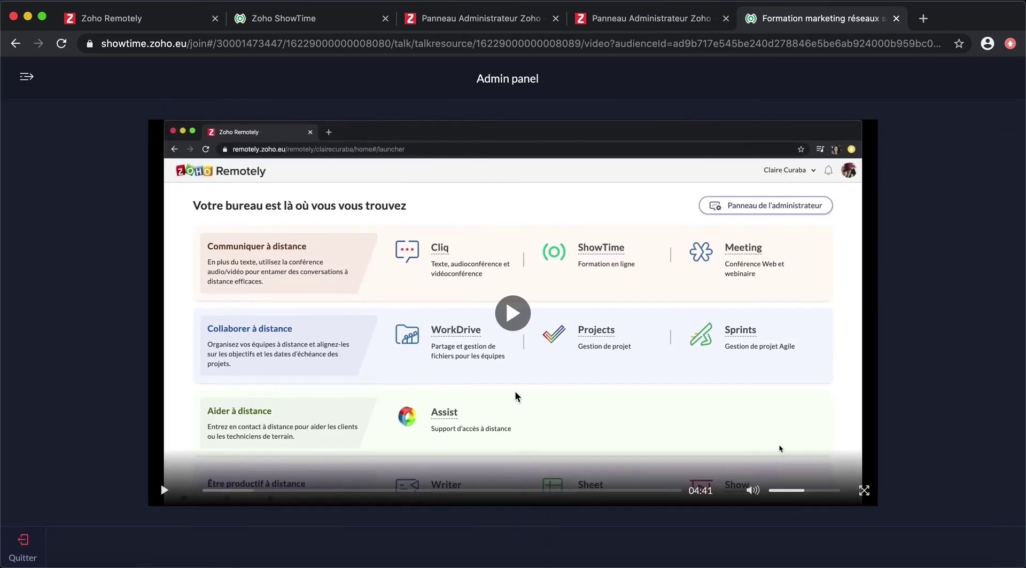
{"action": "key", "text": "super+w"}
{"action": "left_click", "coordinate": [191, 95]}
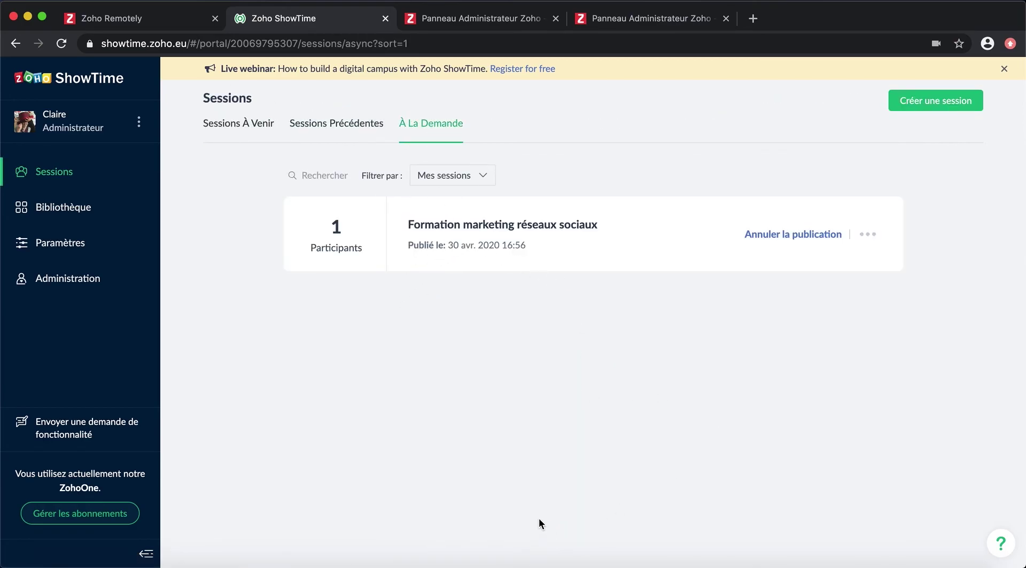
Step: Open the Classe marketing content débutant session from the upcoming sessions list
{"action": "left_click", "coordinate": [247, 124]}
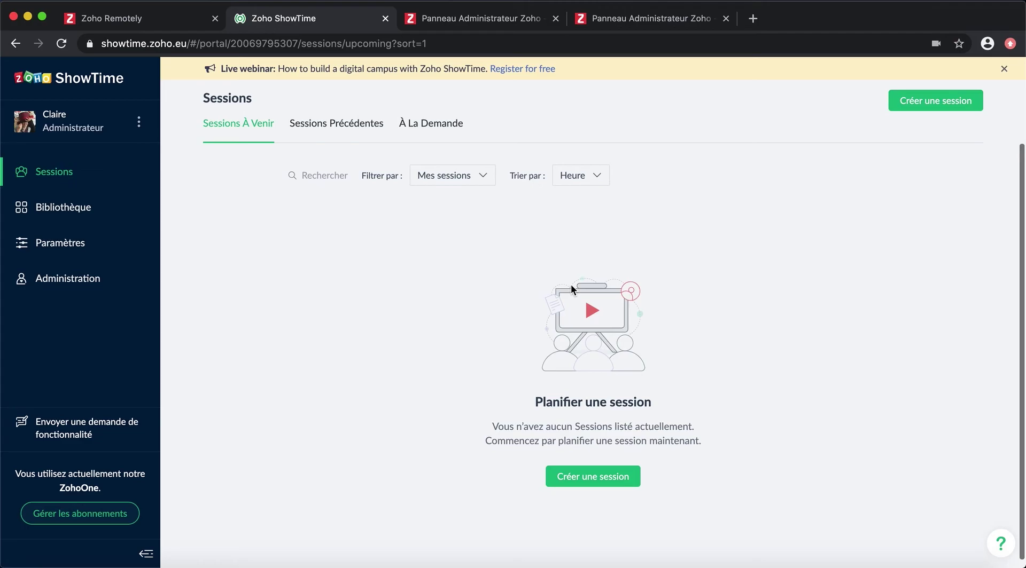
{"action": "left_click", "coordinate": [73, 172]}
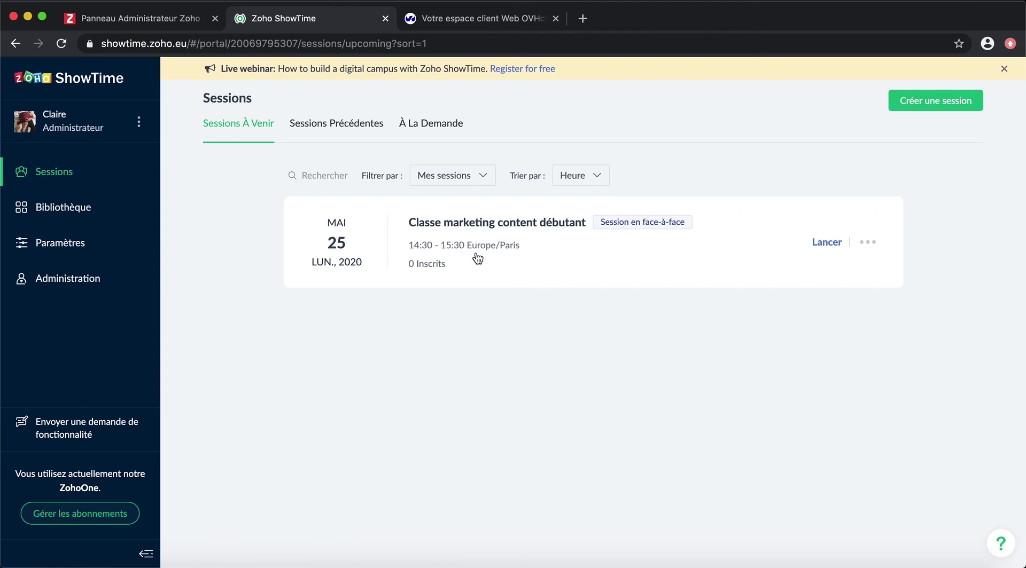
{"action": "left_click", "coordinate": [506, 225]}
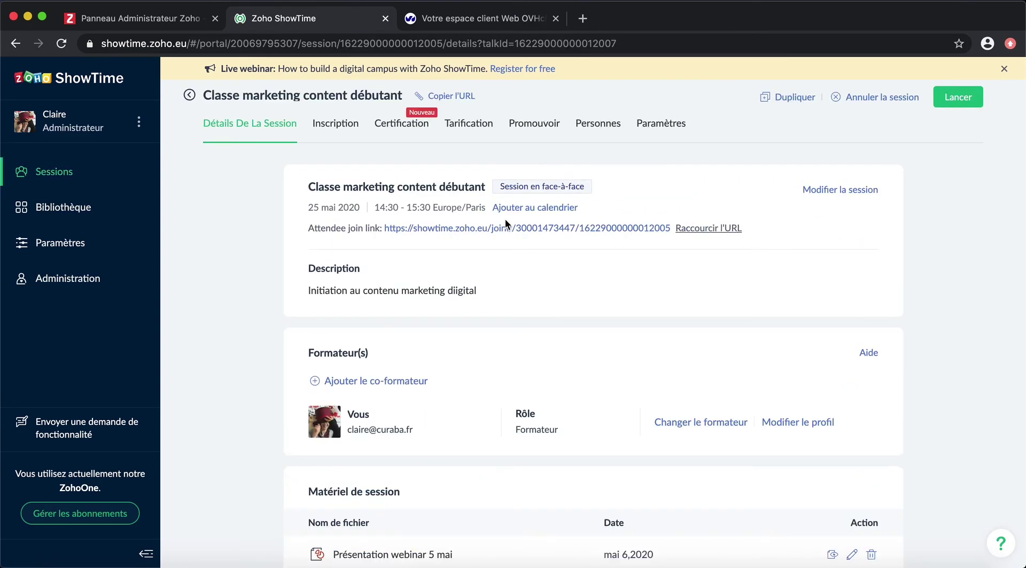
{"action": "scroll", "coordinate": [538, 315], "scroll_direction": "down", "scroll_amount": 5}
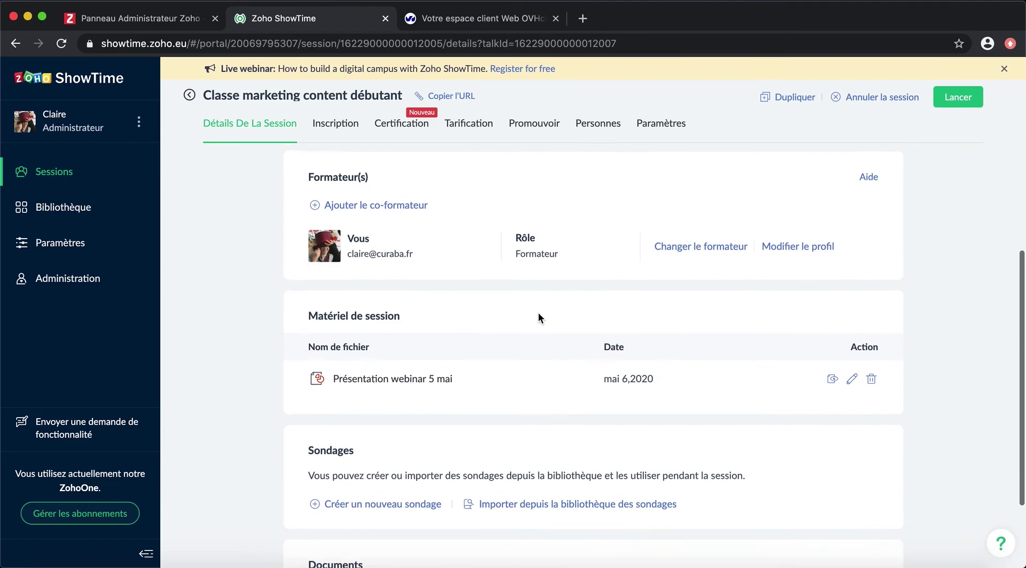
{"action": "scroll", "coordinate": [245, 462], "scroll_direction": "down", "scroll_amount": 3}
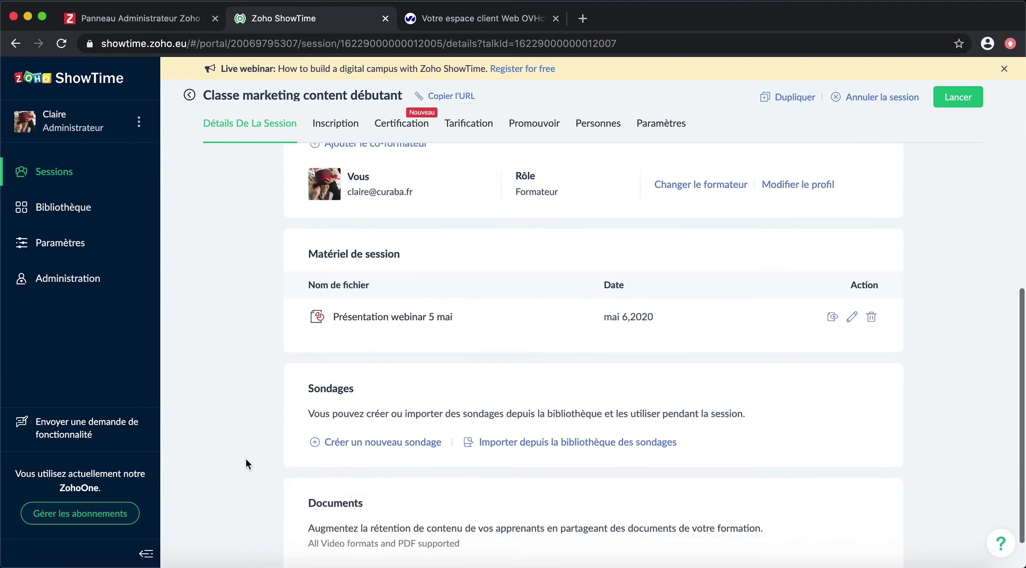
Step: Create the poll 'Quelles sont vos attentes pour cette formation ?' with three options: Maîtriser l'écriture web, Améliorer l'image de la marque, Un focus sur les réseaux sociaux
{"action": "left_click", "coordinate": [436, 402]}
{"action": "type", "text": "Quelles sont vos attentes pour cette formation ?"}
{"action": "left_click", "coordinate": [593, 211]}
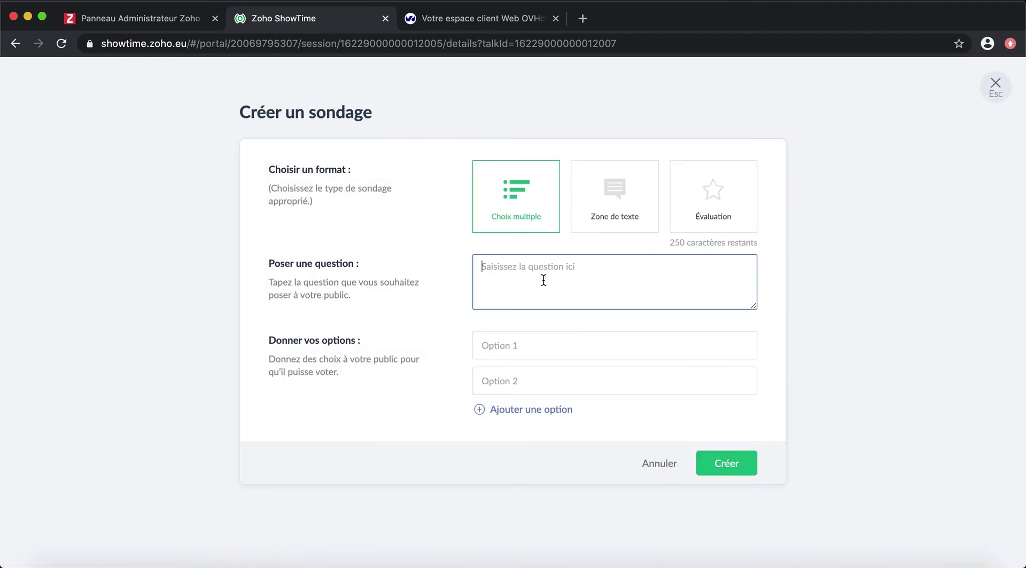
{"action": "type", "text": "Quelles sont vos attentes pour cette formation ?"}
{"action": "key", "text": "Tab"}
{"action": "type", "text": "Maîtriser l'écriture web"}
{"action": "key", "text": "Tab"}
{"action": "type", "text": "Améliorer l'image de la marque"}
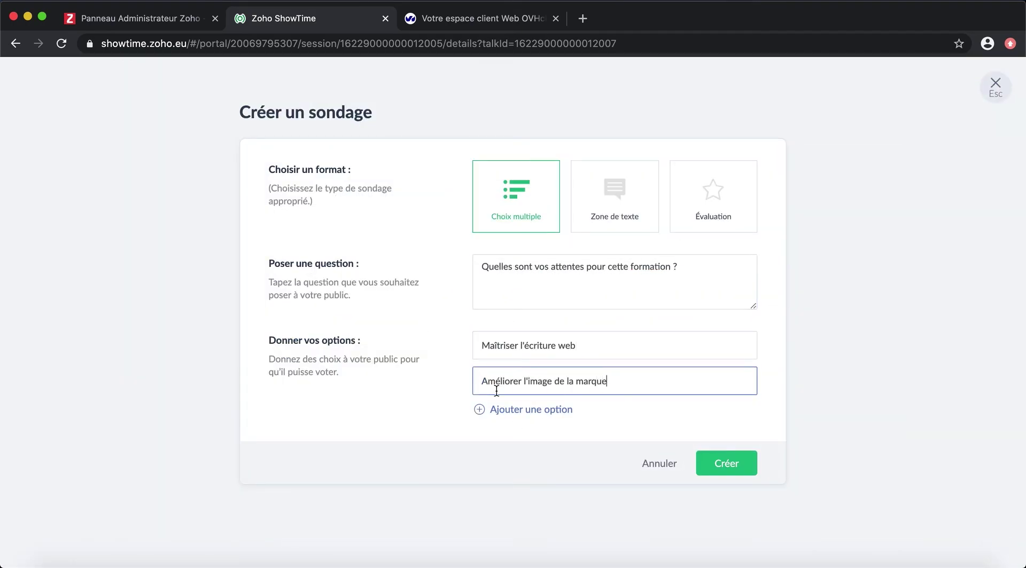
{"action": "left_click", "coordinate": [508, 410]}
{"action": "type", "text": "Un focus sur les réseaux sociaux"}
{"action": "left_click", "coordinate": [726, 498]}
Step: Attach a PDF document and make it available once the session ends
{"action": "scroll", "coordinate": [671, 393], "scroll_direction": "down", "scroll_amount": 3}
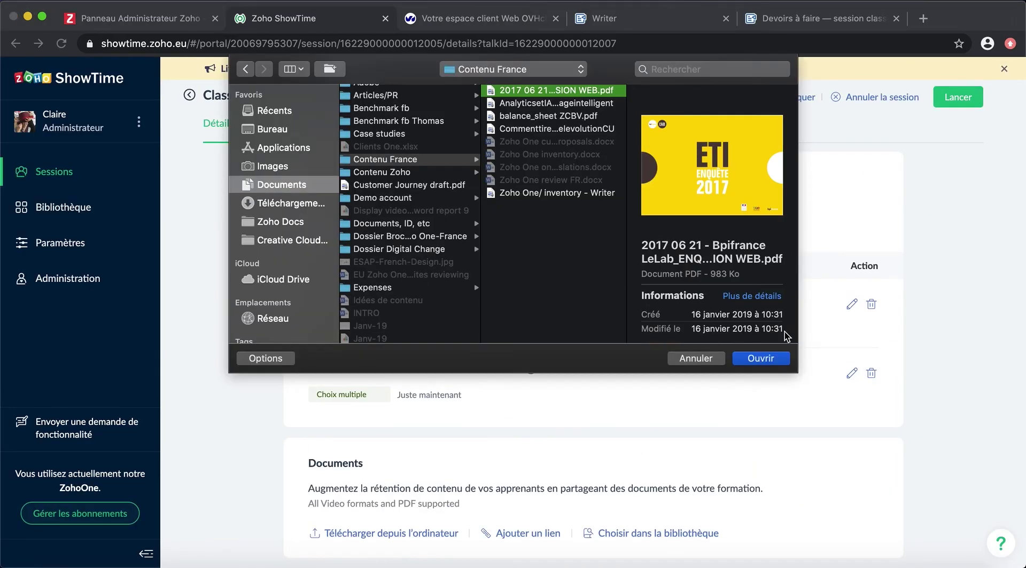
{"action": "left_click", "coordinate": [764, 357]}
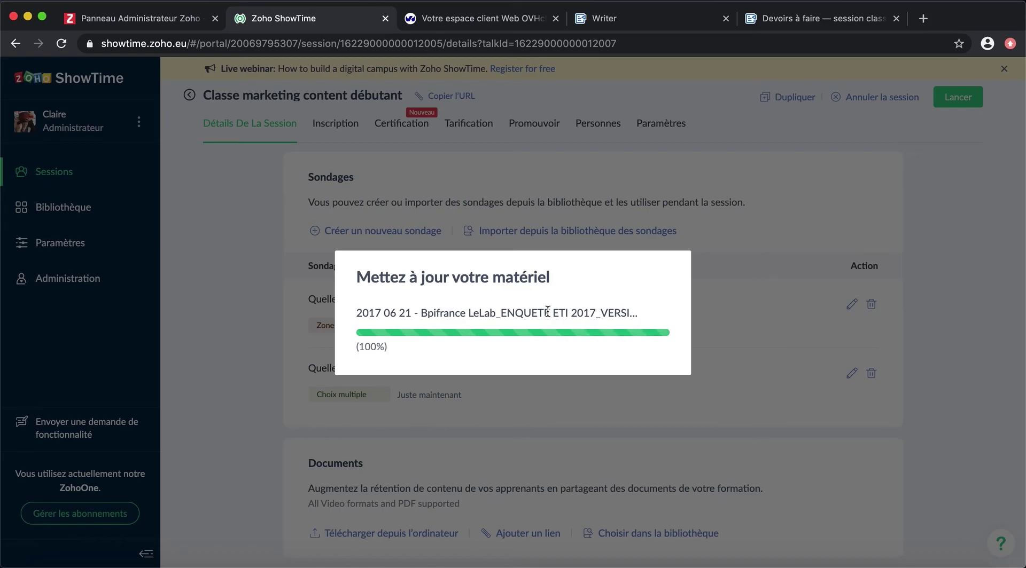
{"action": "scroll", "coordinate": [264, 422], "scroll_direction": "down", "scroll_amount": 2}
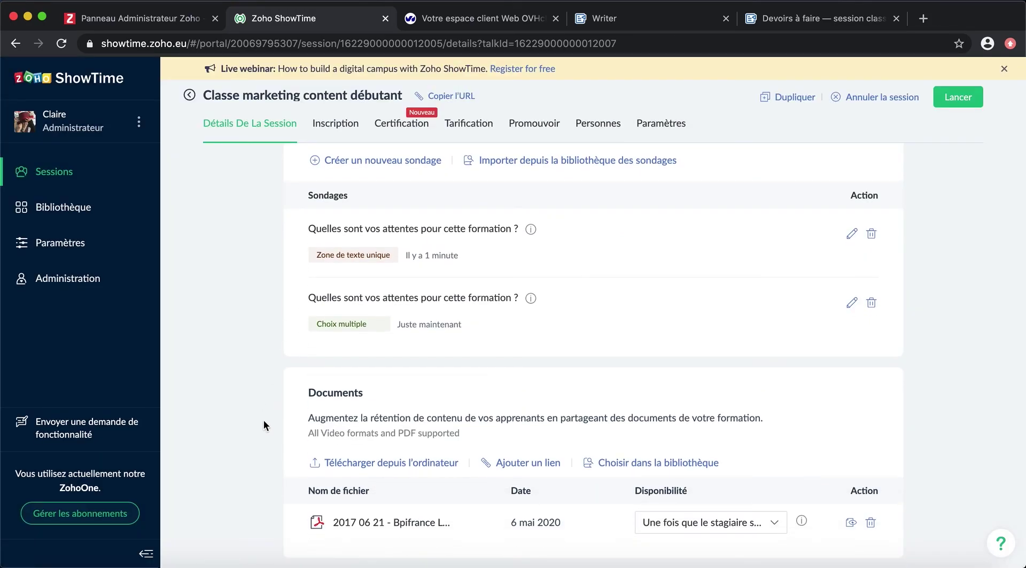
{"action": "left_click", "coordinate": [776, 525]}
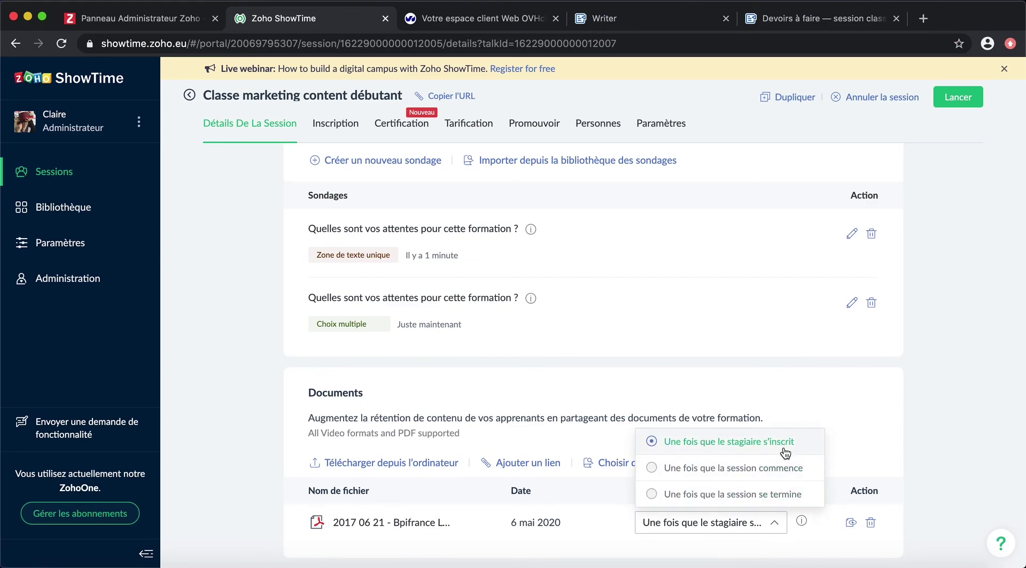
{"action": "left_click", "coordinate": [775, 496]}
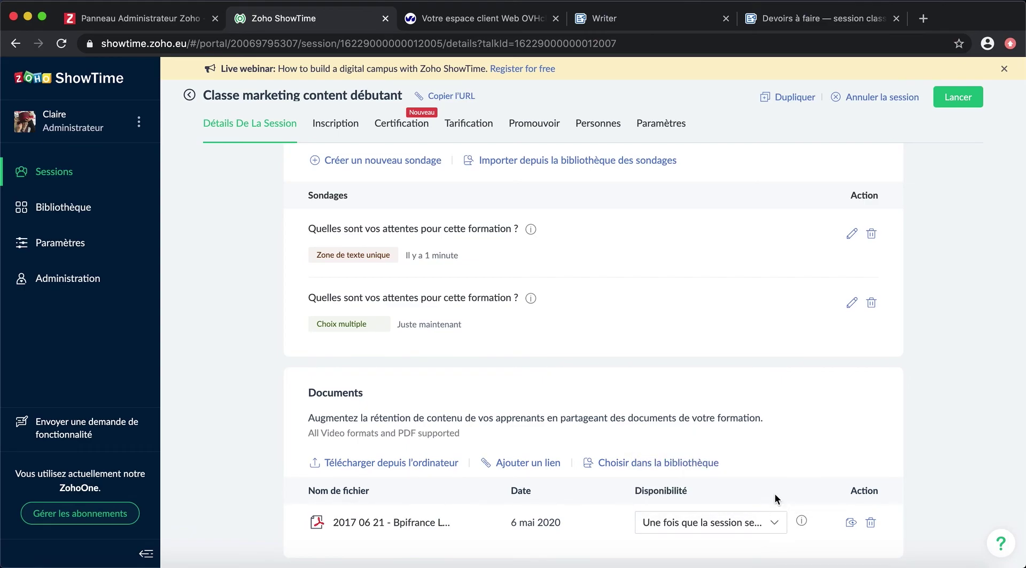
{"action": "scroll", "coordinate": [223, 418], "scroll_direction": "up", "scroll_amount": 15}
Step: Preview the class's registration page and close the preview
{"action": "left_click", "coordinate": [335, 124]}
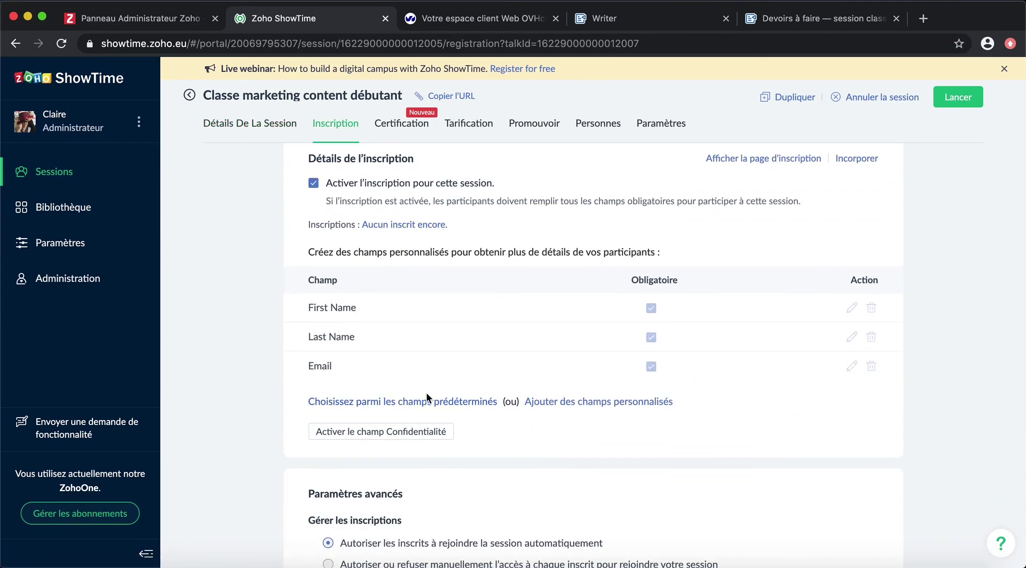
{"action": "scroll", "coordinate": [339, 454], "scroll_direction": "down", "scroll_amount": 5}
{"action": "scroll", "coordinate": [271, 370], "scroll_direction": "up", "scroll_amount": 3}
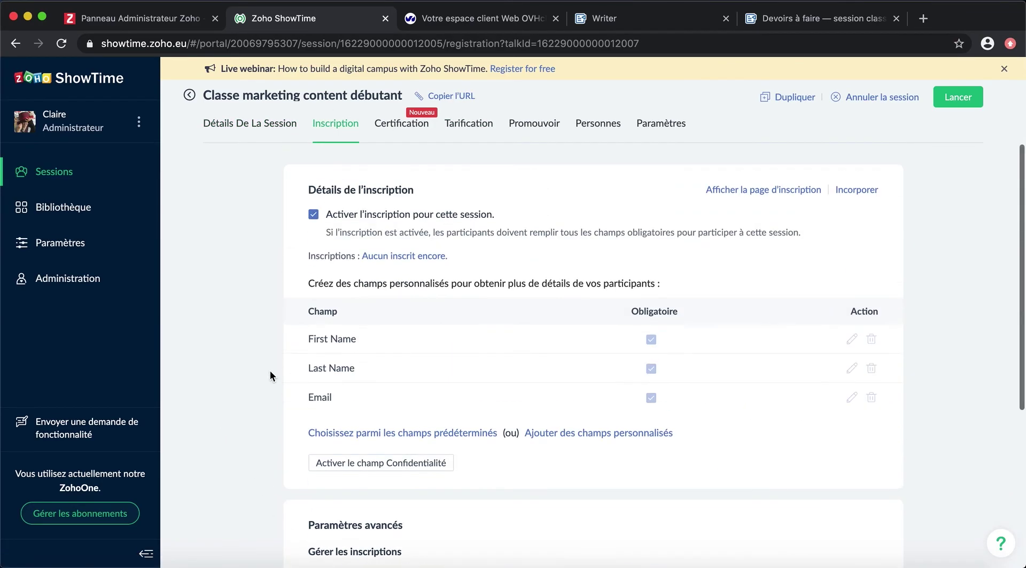
{"action": "left_click", "coordinate": [749, 187]}
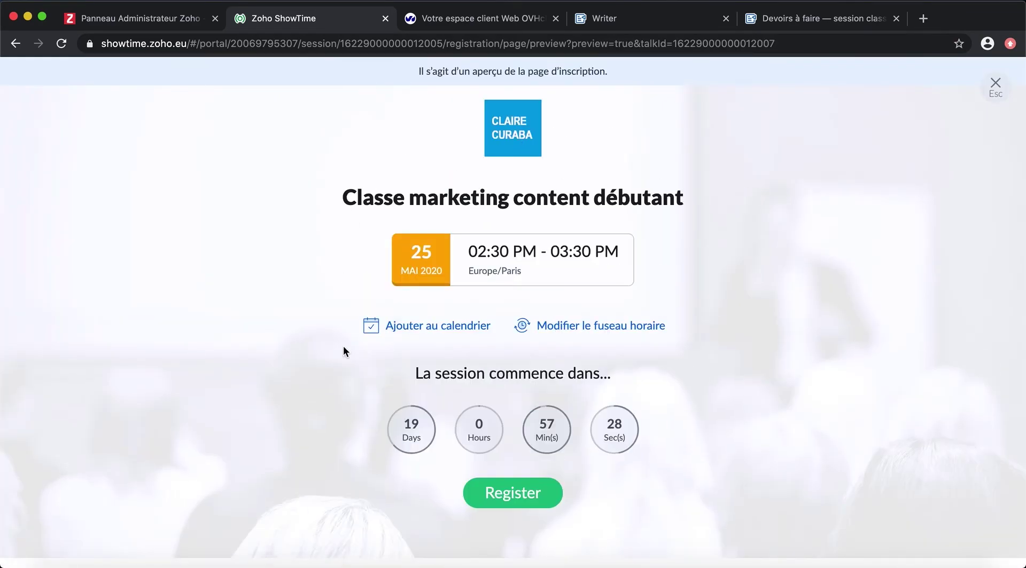
{"action": "scroll", "coordinate": [343, 348], "scroll_direction": "down", "scroll_amount": 2}
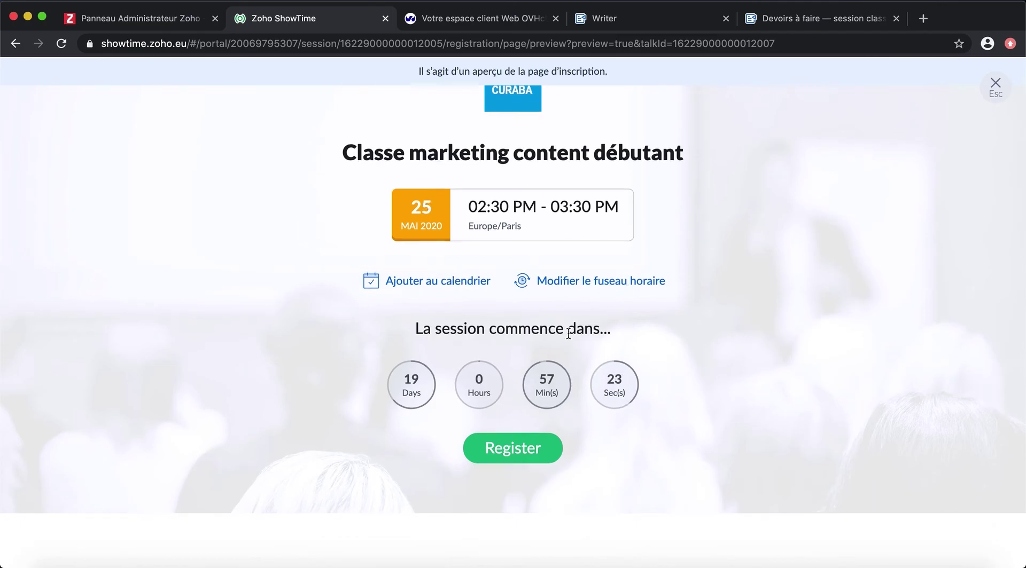
{"action": "scroll", "coordinate": [694, 338], "scroll_direction": "down", "scroll_amount": 5}
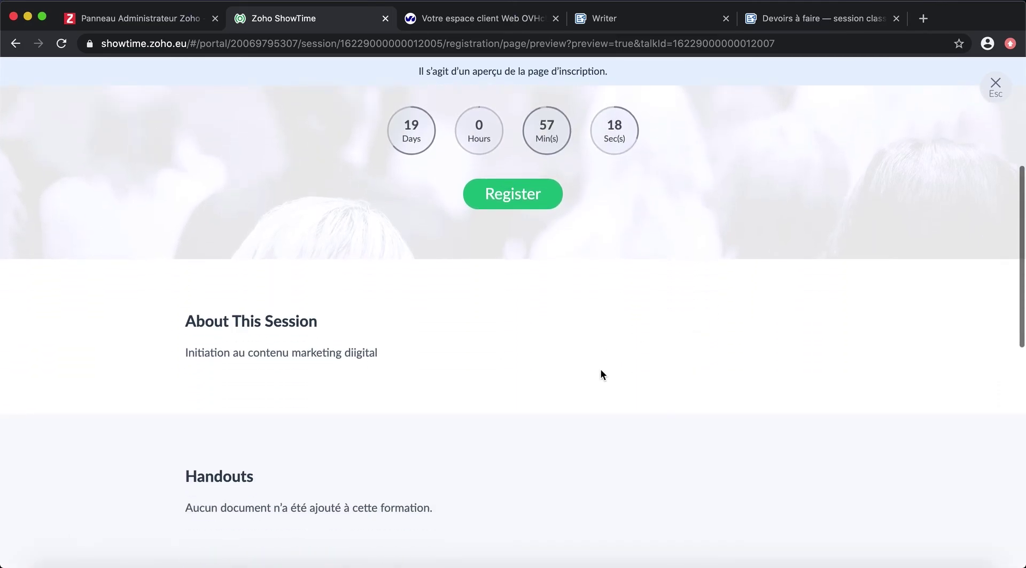
{"action": "scroll", "coordinate": [633, 370], "scroll_direction": "down", "scroll_amount": 10}
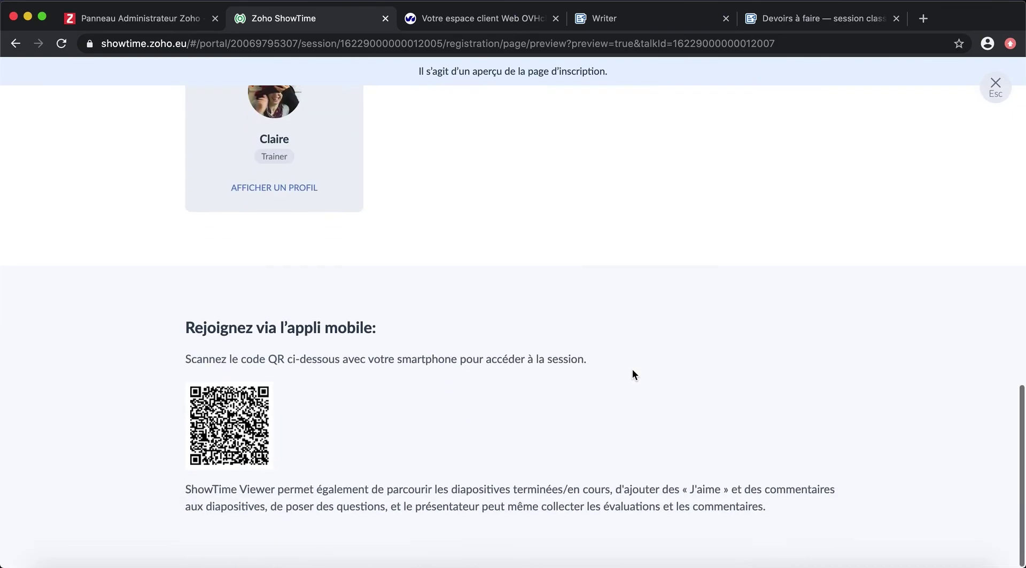
{"action": "scroll", "coordinate": [632, 374], "scroll_direction": "up", "scroll_amount": 15}
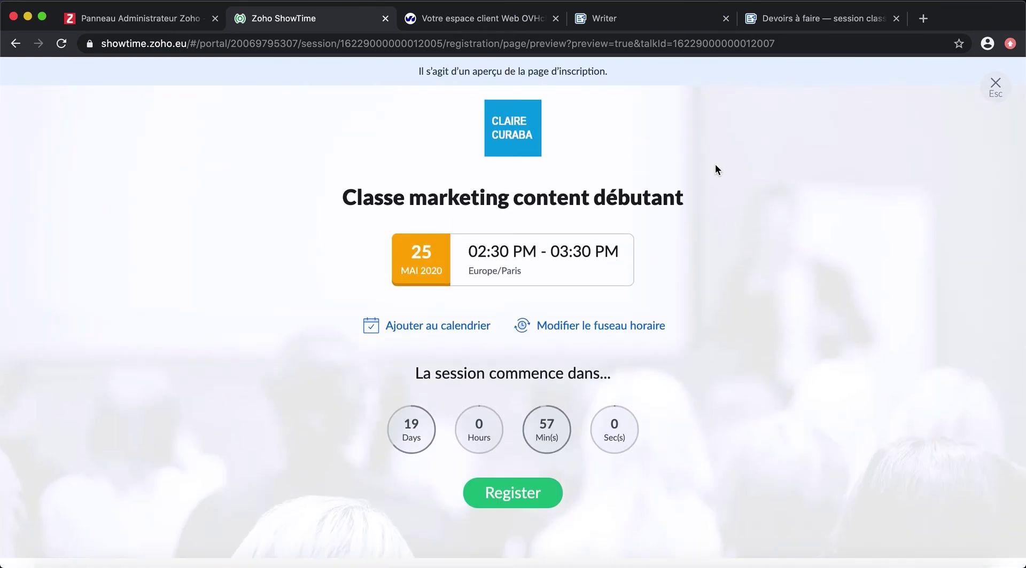
{"action": "key", "text": "Escape"}
Step: Create a certificate from a template with French text 'FIEREMENT REMIS A D'EXCELLENCE…', save it and send a sample
{"action": "left_click", "coordinate": [419, 126]}
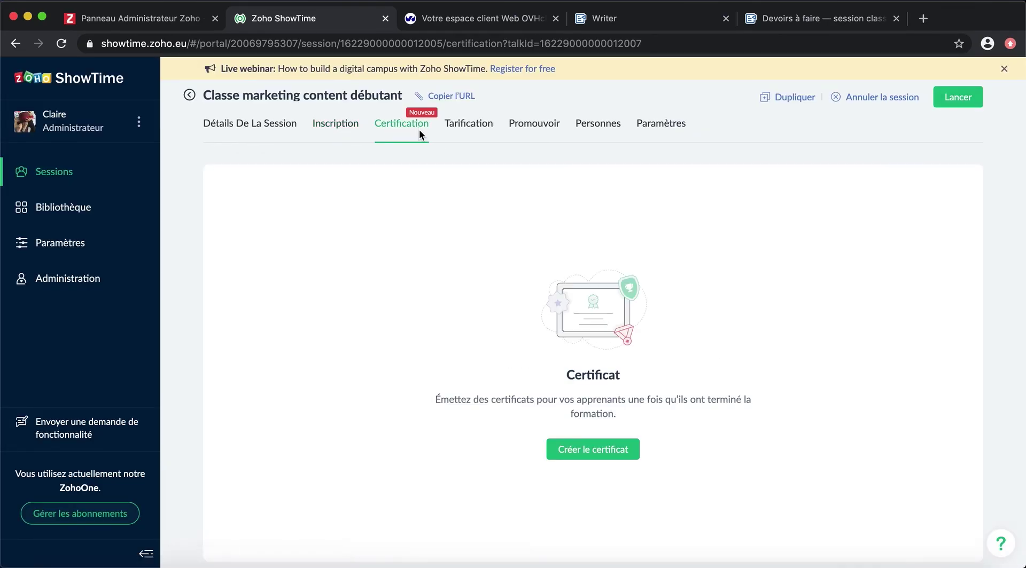
{"action": "left_click", "coordinate": [607, 450]}
{"action": "left_click", "coordinate": [636, 235]}
{"action": "left_click", "coordinate": [132, 121]}
{"action": "double_click", "coordinate": [461, 298]}
{"action": "type", "text": "FIEREMENT REMIS AD'EXCELLENCEPour son assiduité au cours et à toute la formationCe certificat est la preuve de la persévérance du candidat et de son assiduité tout au long de cette formation. Candidat reçu après avoir suivi l'ensemble des modules, il valide sa formation continue de webmarketing"}
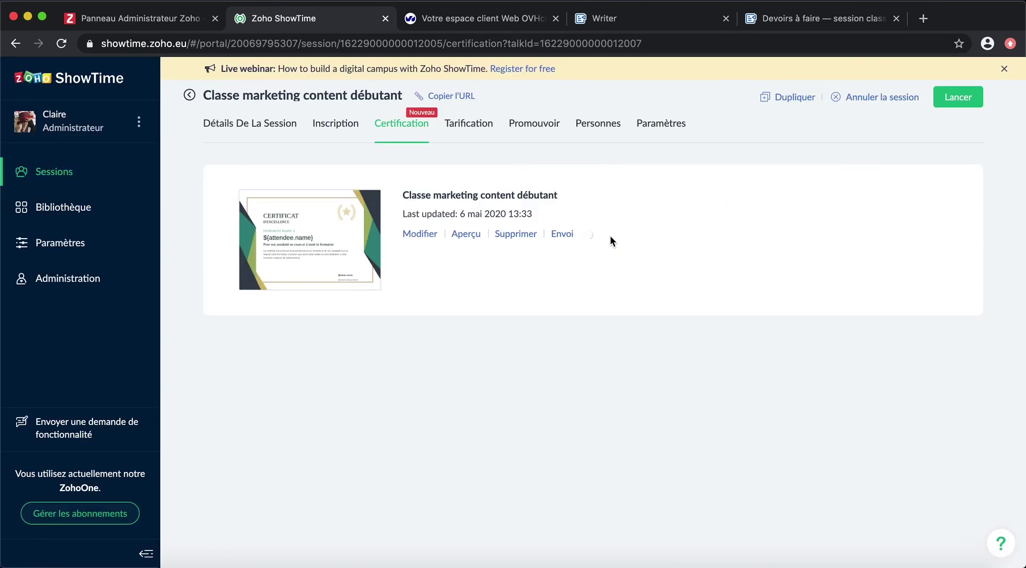
{"action": "left_click", "coordinate": [610, 234]}
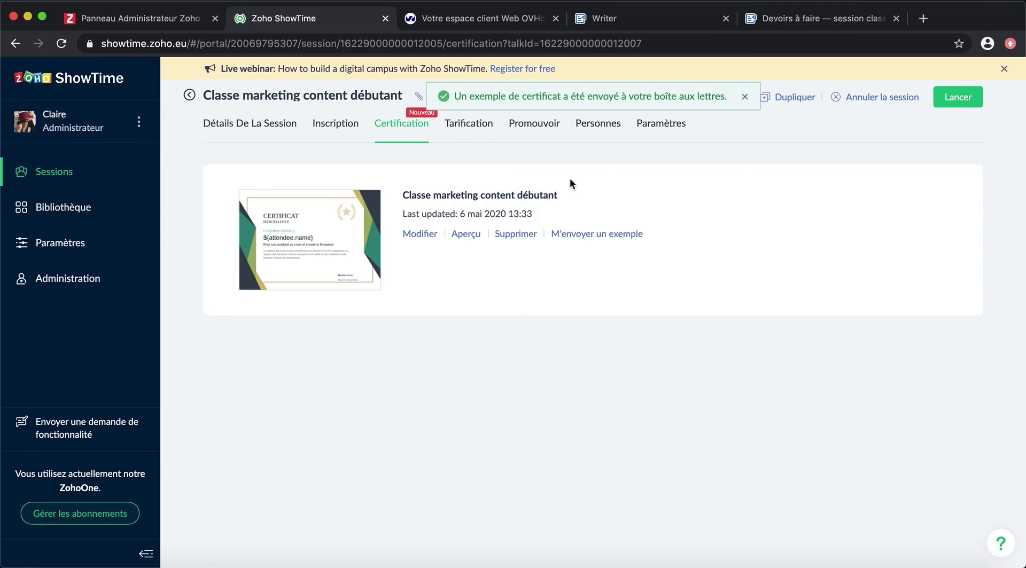
Step: Try adding a 'Place normale' ticket, cancel it, and check the promotion and people pages
{"action": "left_click", "coordinate": [459, 128]}
{"action": "left_click", "coordinate": [502, 313]}
{"action": "type", "text": "Place normale"}
{"action": "left_click", "coordinate": [649, 327]}
{"action": "left_click", "coordinate": [540, 323]}
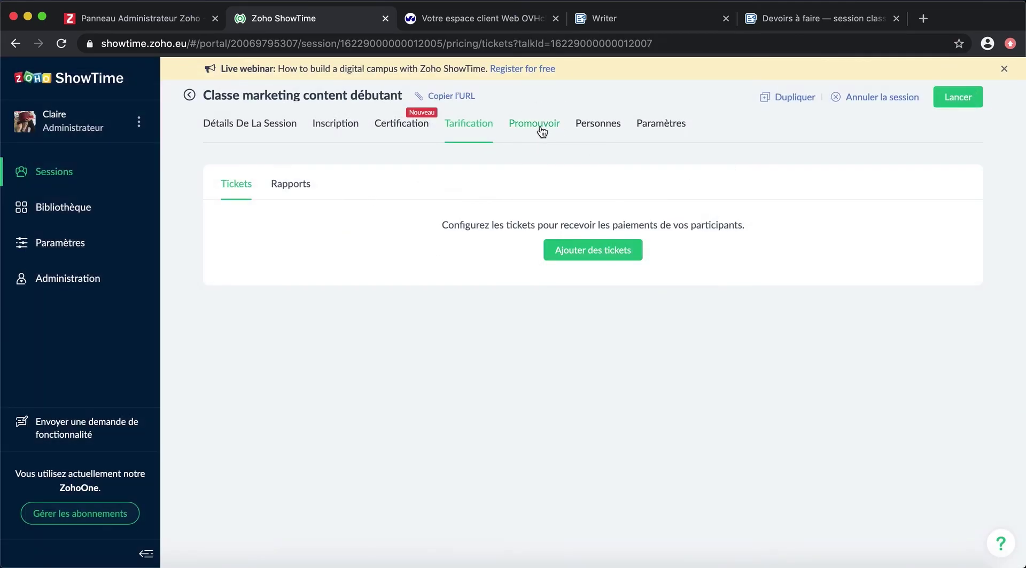
{"action": "left_click", "coordinate": [540, 127]}
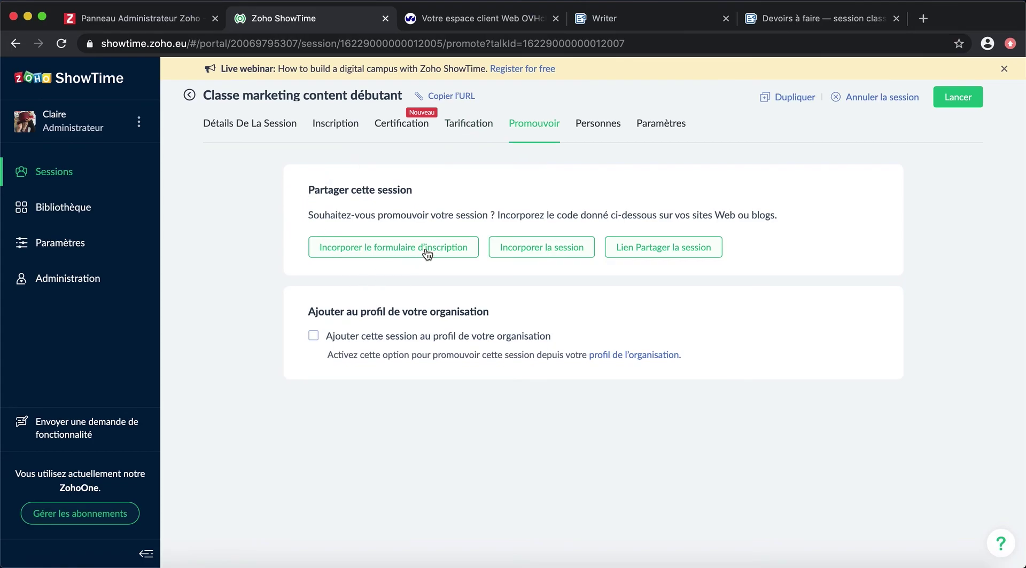
{"action": "left_click", "coordinate": [697, 247]}
Step: Translate the invitation e-mail into French ('pour' in subject, 'C'est un plaisir de vous inviter à participer à notre') and save
{"action": "left_click", "coordinate": [783, 187]}
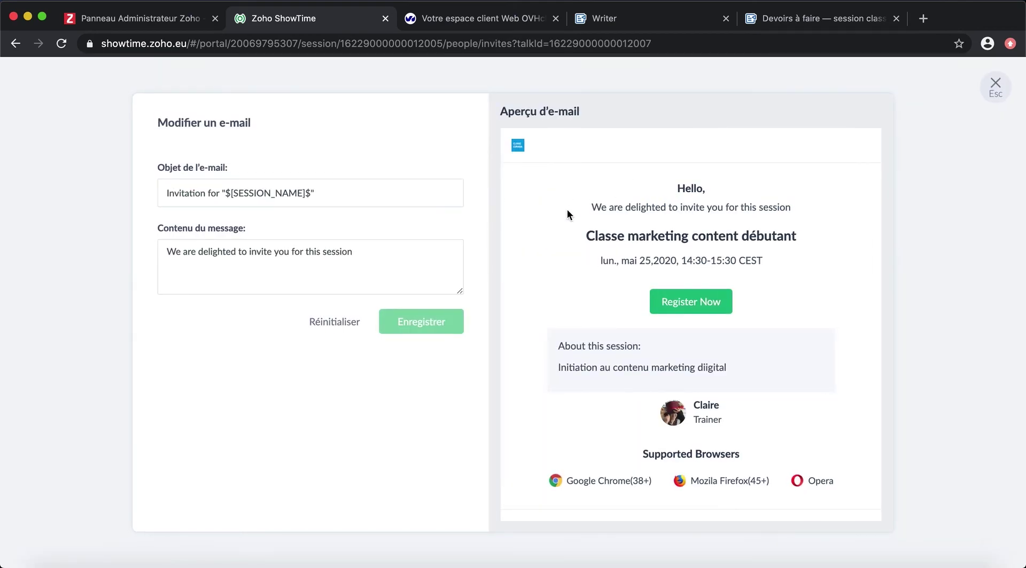
{"action": "left_click", "coordinate": [221, 193]}
{"action": "key", "text": "BackSpace"}
{"action": "key", "text": "BackSpace"}
{"action": "key", "text": "BackSpace"}
{"action": "type", "text": "pour"}
{"action": "left_click_drag", "start_coordinate": [354, 251], "coordinate": [166, 252]}
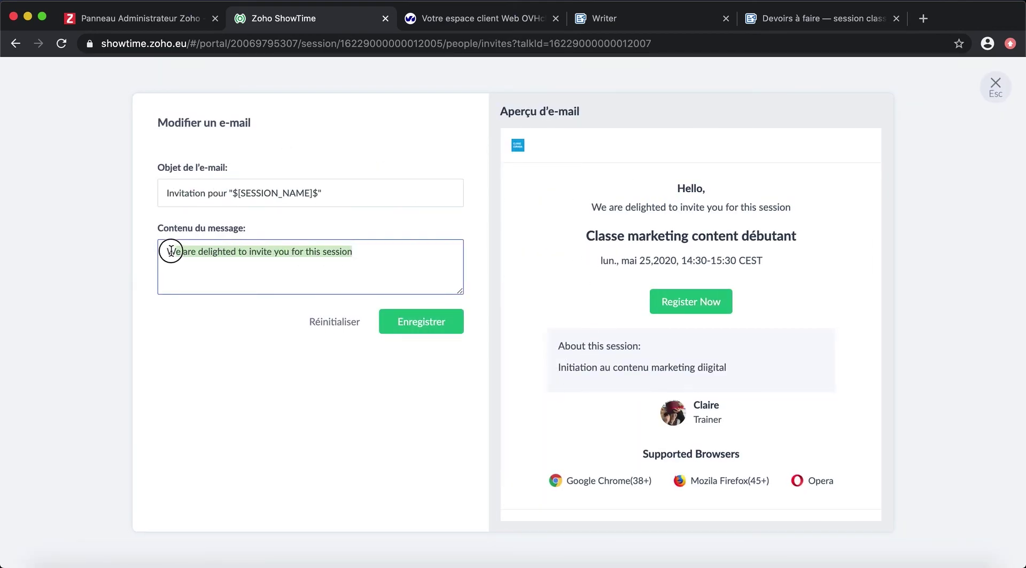
{"action": "type", "text": "C'est un plaisir de vous inviter à participer à notre"}
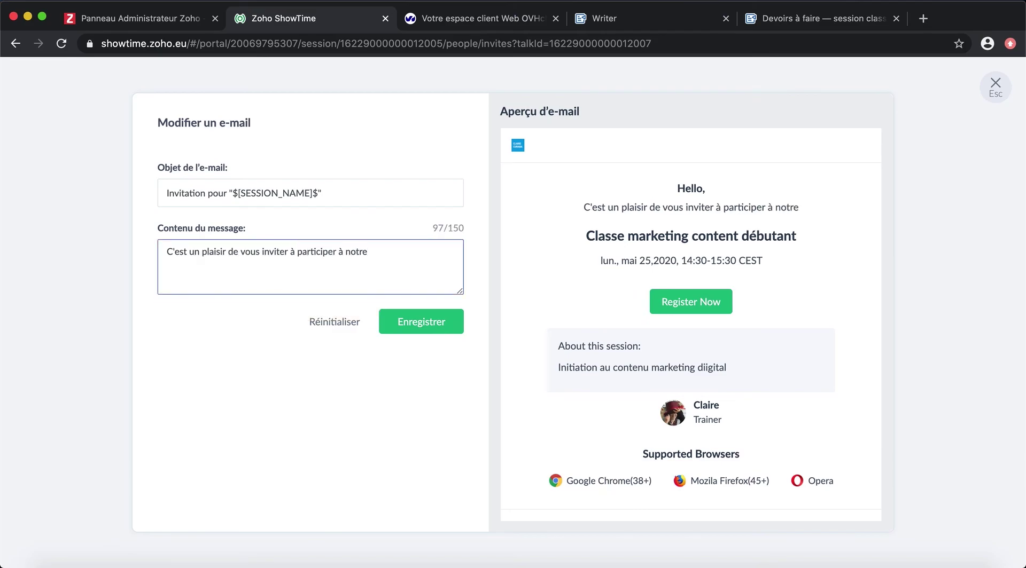
{"action": "left_click", "coordinate": [397, 322]}
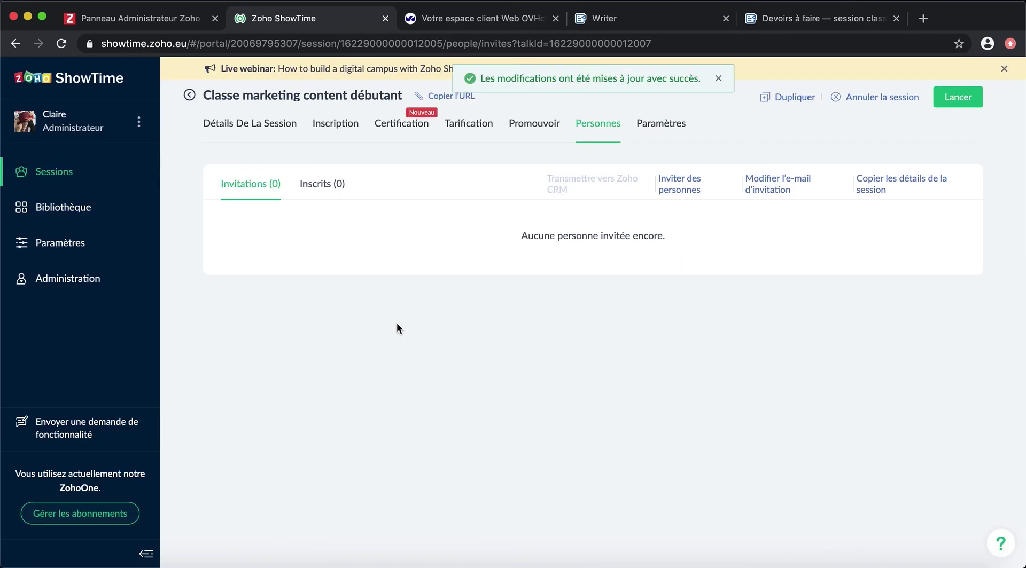
Step: Copy the session's invitation details
{"action": "left_click", "coordinate": [900, 184]}
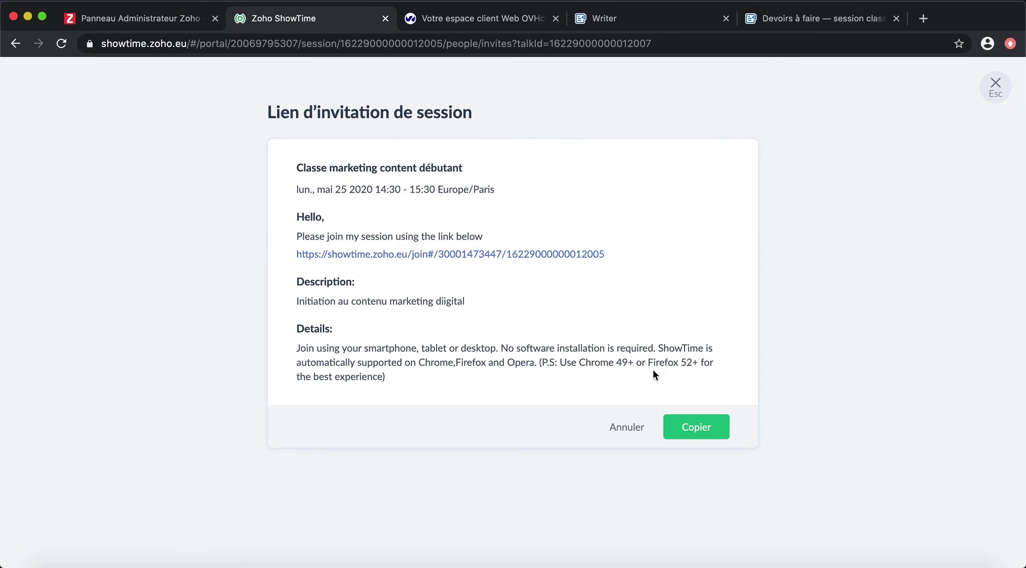
{"action": "left_click", "coordinate": [695, 428]}
{"action": "left_click", "coordinate": [994, 87]}
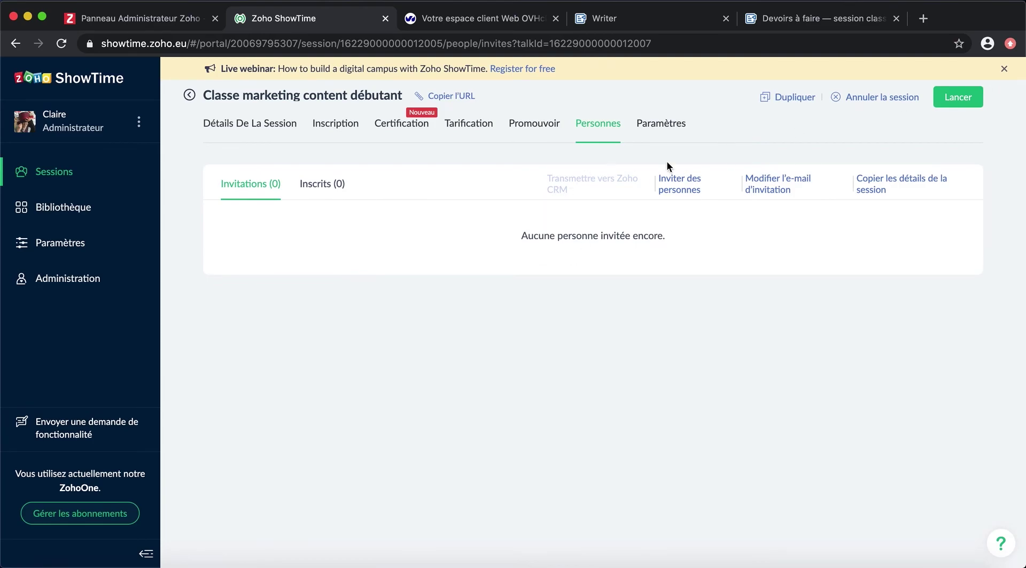
Step: Reword the evaluation questions in French: 'Merci d'évaluer la session' and 'N'hésitez pas à nous faire vos retours'
{"action": "left_click", "coordinate": [667, 126]}
{"action": "left_click", "coordinate": [610, 366]}
{"action": "left_click", "coordinate": [611, 367]}
{"action": "left_click", "coordinate": [297, 184]}
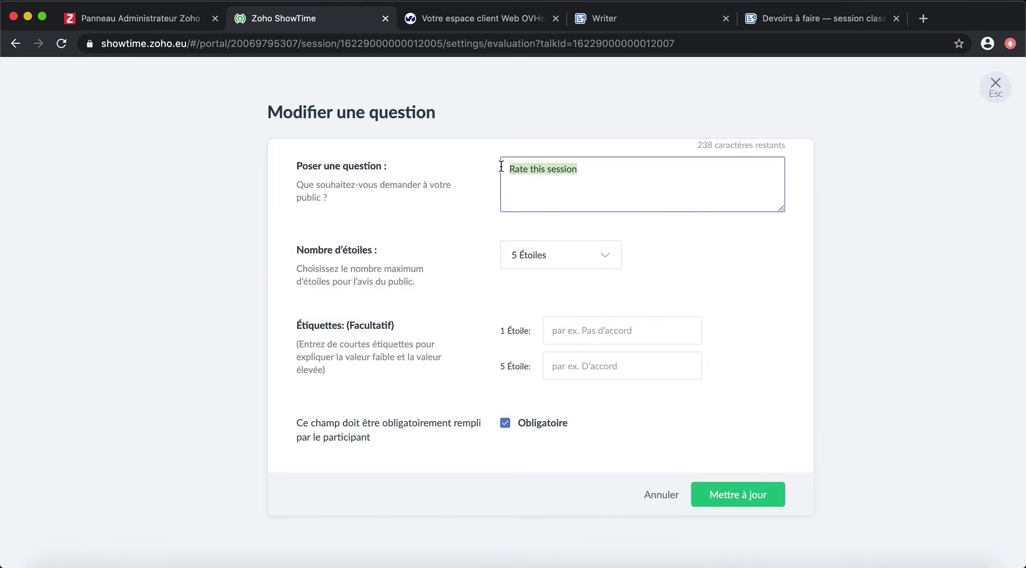
{"action": "type", "text": "Évaluez la sessionMerci d'évaluer"}
{"action": "left_click", "coordinate": [738, 495]}
{"action": "left_click", "coordinate": [927, 385]}
{"action": "key", "text": "super+a"}
{"action": "type", "text": "N'hésitez pas à nous faire vos retours"}
{"action": "left_click", "coordinate": [737, 398]}
Step: Enable the pre-start notification and thank-you e-mail, with subject 'Ravi de voir rencontré lors de la…'
{"action": "left_click", "coordinate": [407, 198]}
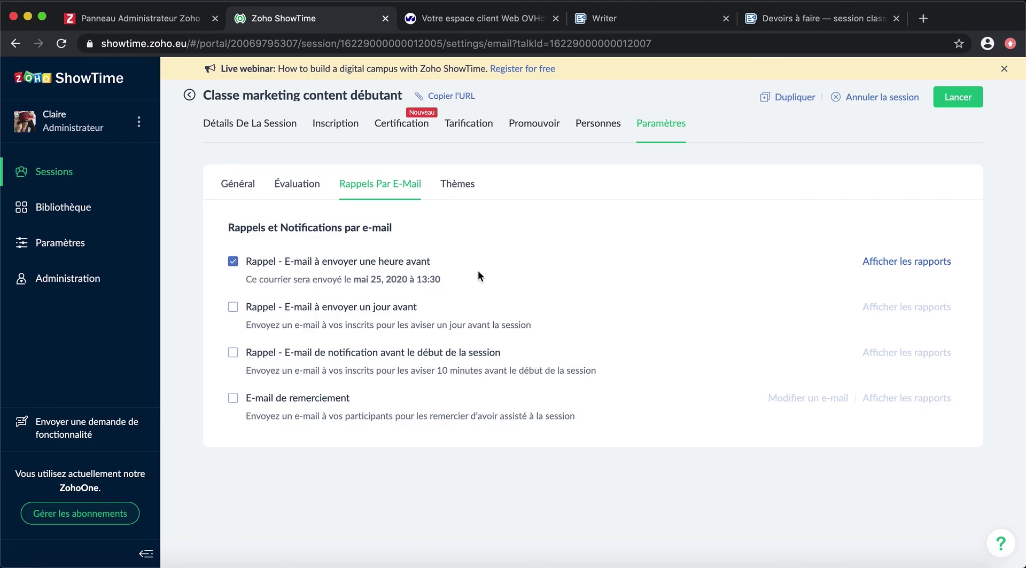
{"action": "left_click", "coordinate": [263, 314]}
{"action": "left_click", "coordinate": [233, 353]}
{"action": "left_click", "coordinate": [233, 398]}
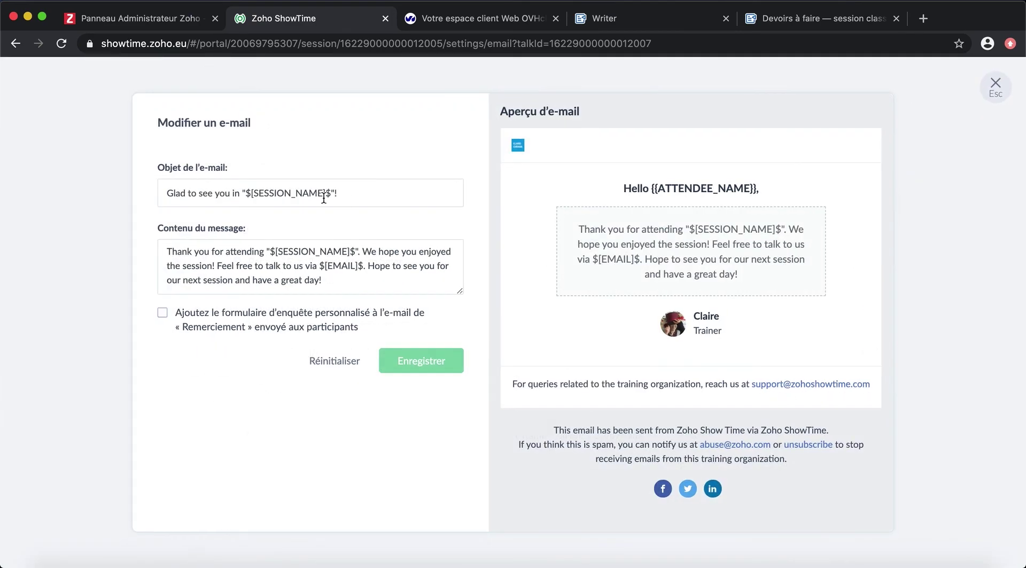
{"action": "left_click_drag", "start_coordinate": [240, 193], "coordinate": [151, 194]}
{"action": "type", "text": "Ravi de voir rencontré lors de la"}
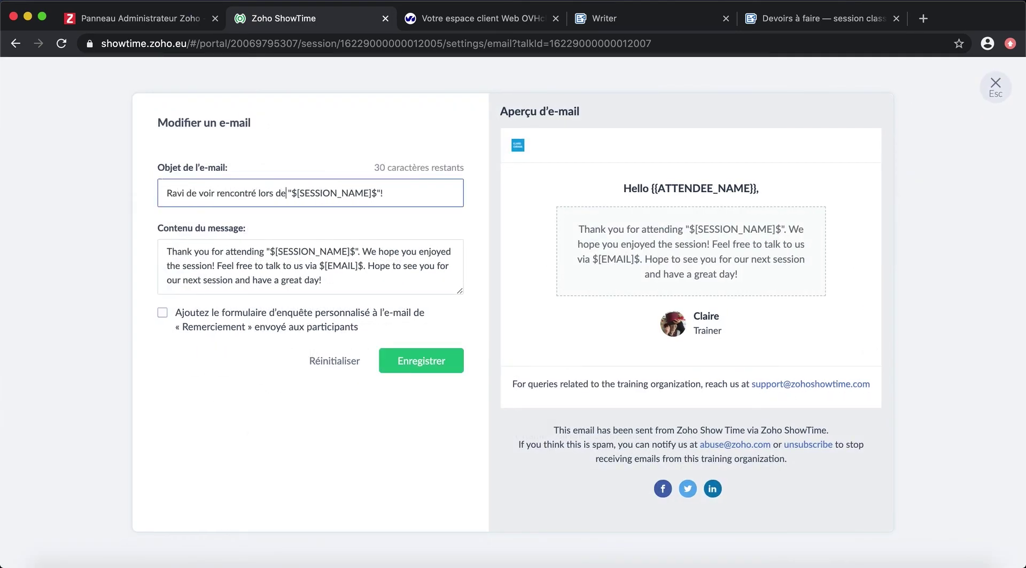
Step: Rewrite the thank-you message in French, attach the survey form, save, and go back to the sessions list
{"action": "left_click_drag", "start_coordinate": [266, 251], "coordinate": [163, 251]}
{"action": "type", "text": "Merci d'avoir participé à"}
{"action": "left_click_drag", "start_coordinate": [364, 252], "coordinate": [317, 265]}
{"action": "type", "text": "Nous espérons que cette formation vous a plu et vous invitons à n"}
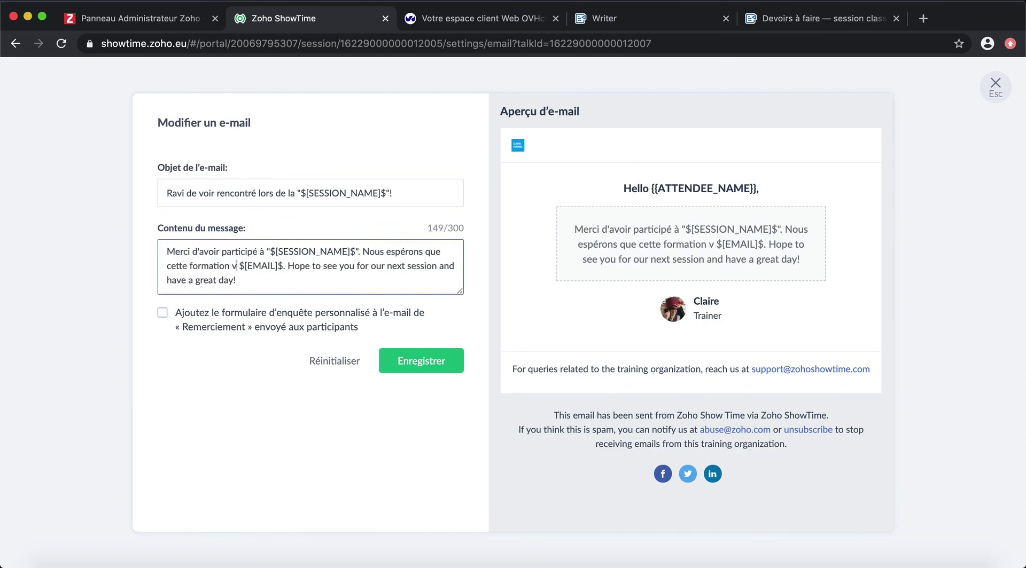
{"action": "type", "text": "ous écrire à"}
{"action": "left_click_drag", "start_coordinate": [166, 280], "coordinate": [409, 279]}
{"action": "type", "text": "En espérant vous voir à notre prochaine session, je vous dis à bientôt !"}
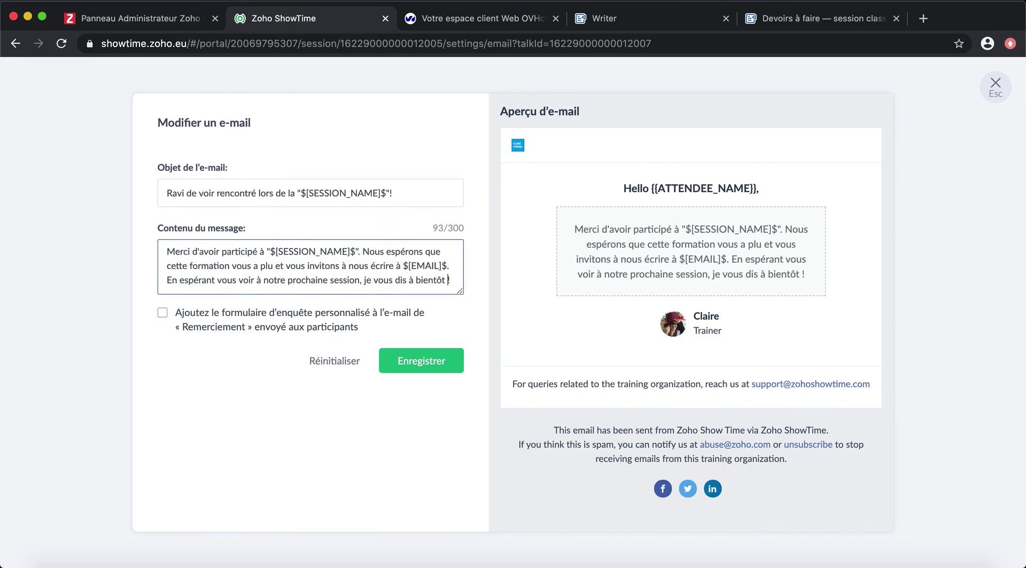
{"action": "left_click", "coordinate": [199, 321]}
{"action": "left_click", "coordinate": [422, 364]}
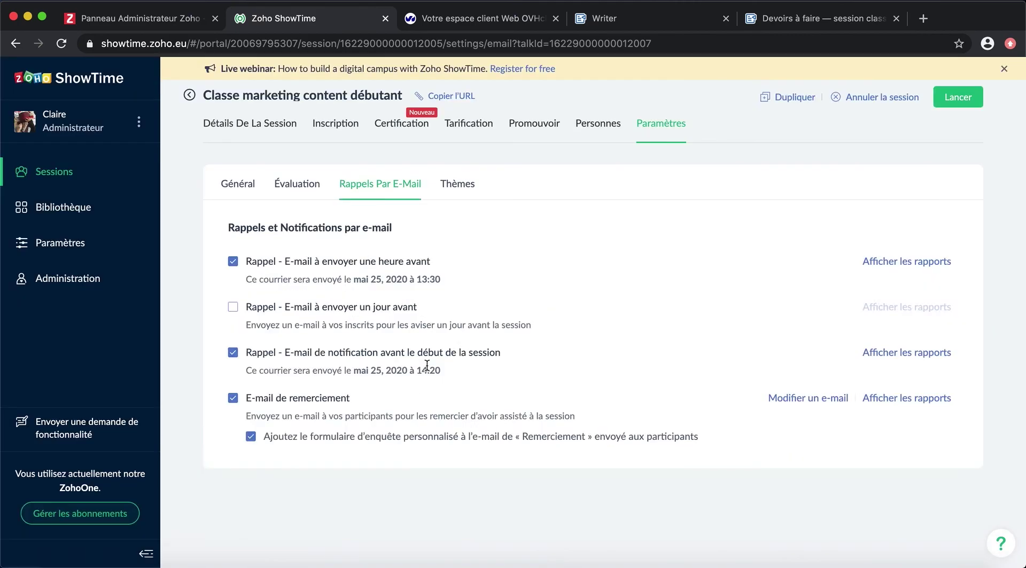
{"action": "left_click", "coordinate": [459, 184]}
{"action": "left_click", "coordinate": [190, 96]}
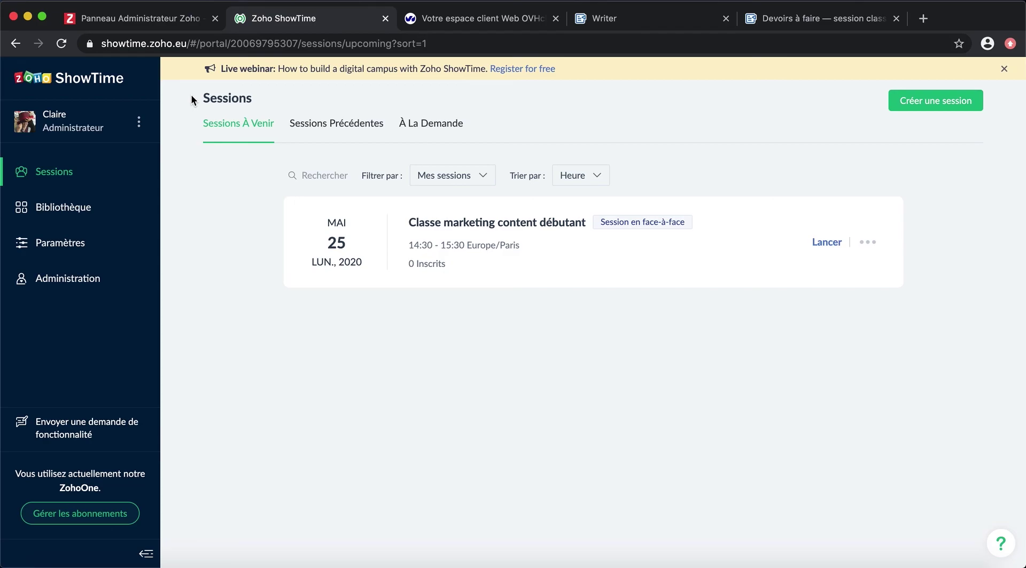
Step: Open Webinar marketing analytics from past sessions and review its questions, public and trainer chats, polls and evaluation
{"action": "left_click", "coordinate": [348, 122]}
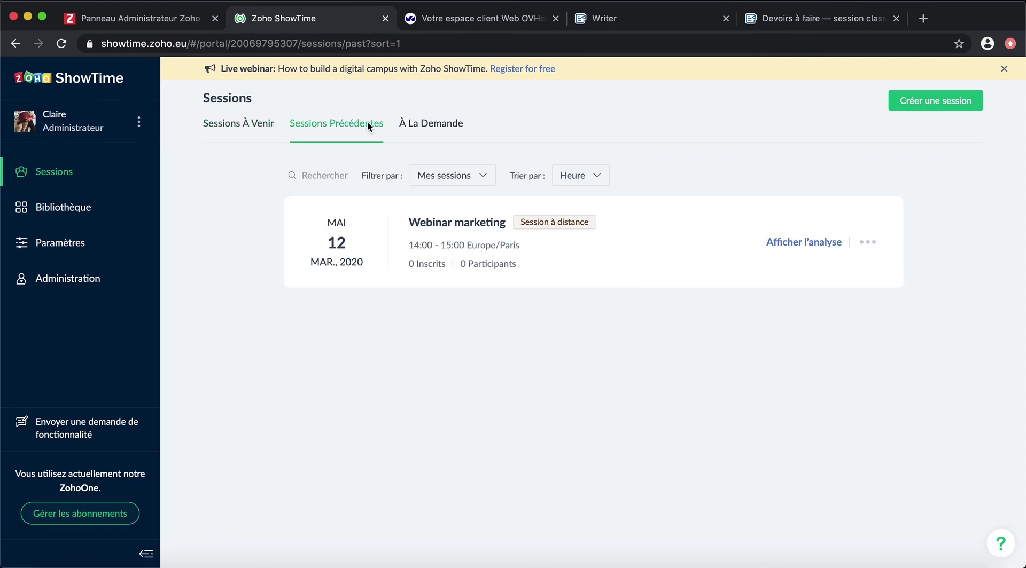
{"action": "left_click", "coordinate": [815, 240]}
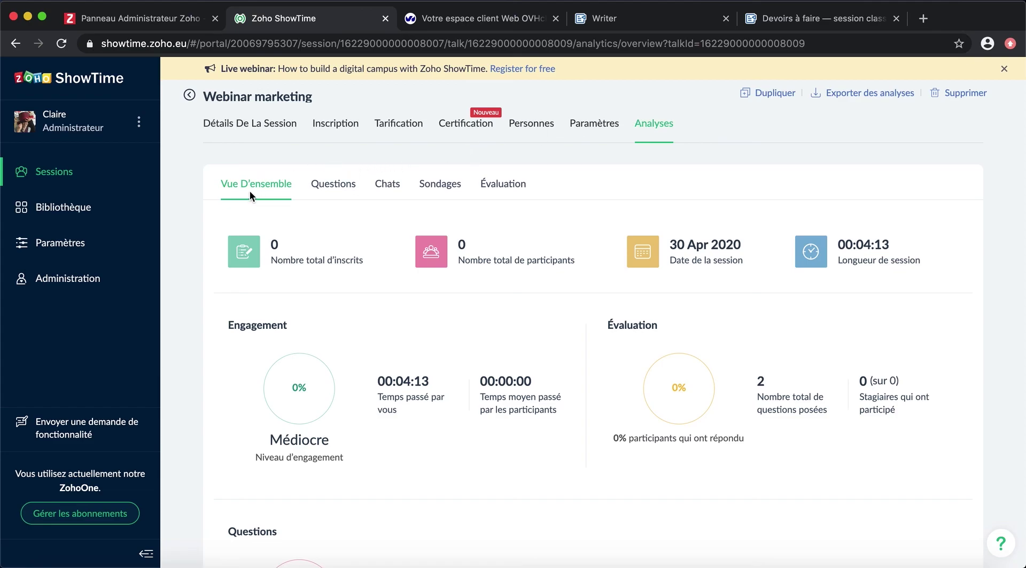
{"action": "left_click", "coordinate": [339, 184]}
{"action": "left_click", "coordinate": [389, 184]}
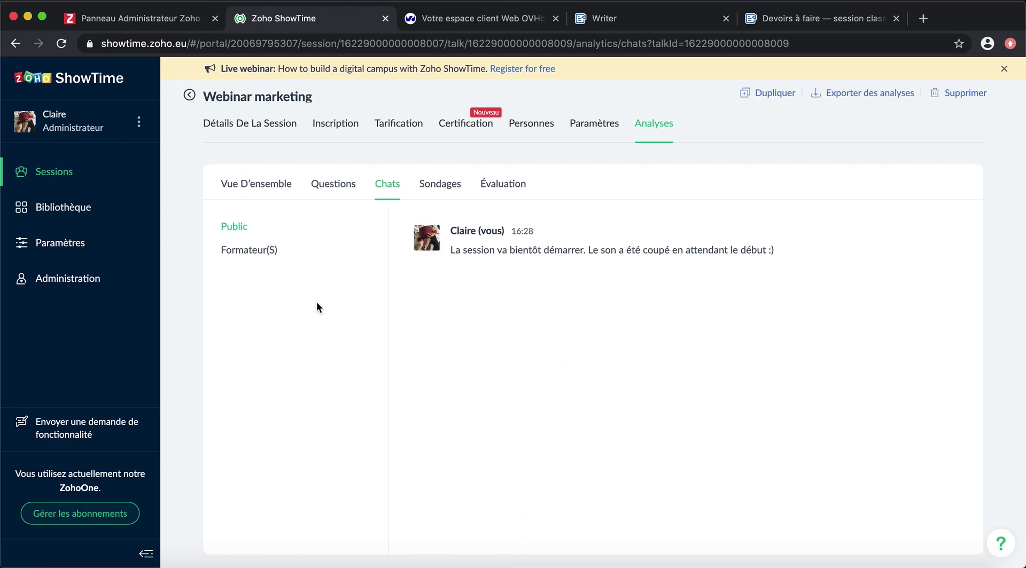
{"action": "left_click", "coordinate": [280, 252]}
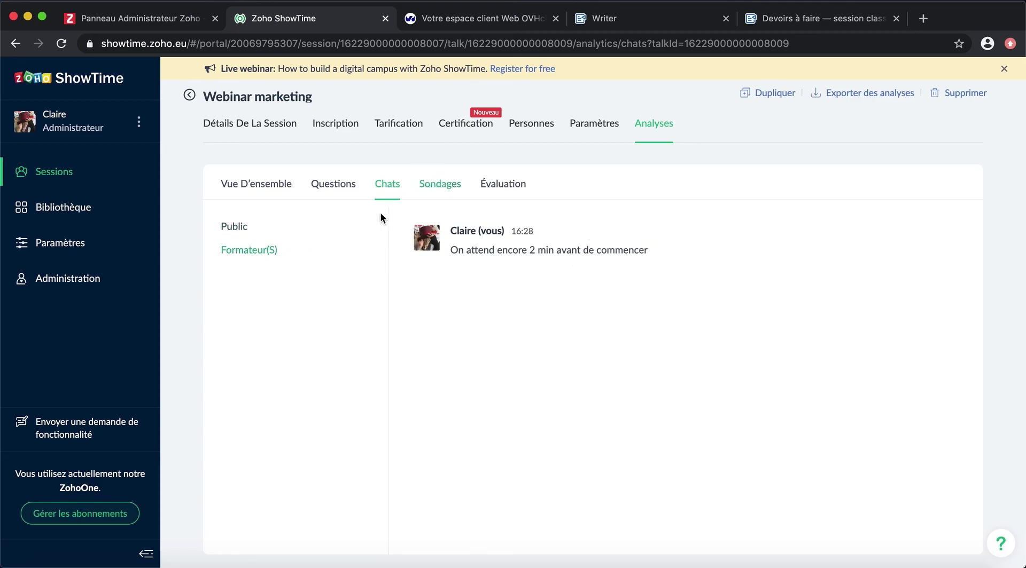
{"action": "left_click", "coordinate": [228, 228]}
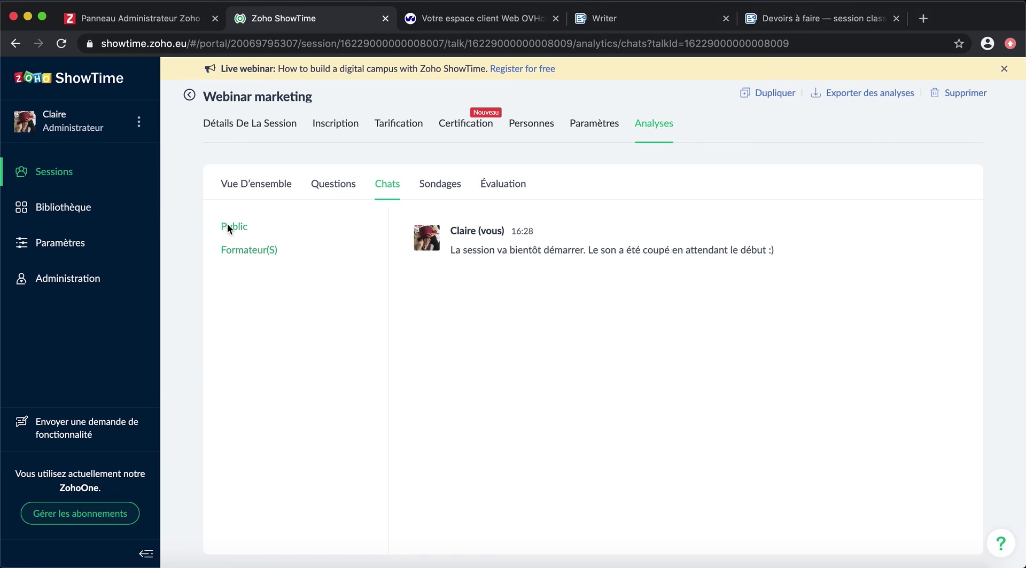
{"action": "left_click", "coordinate": [447, 184]}
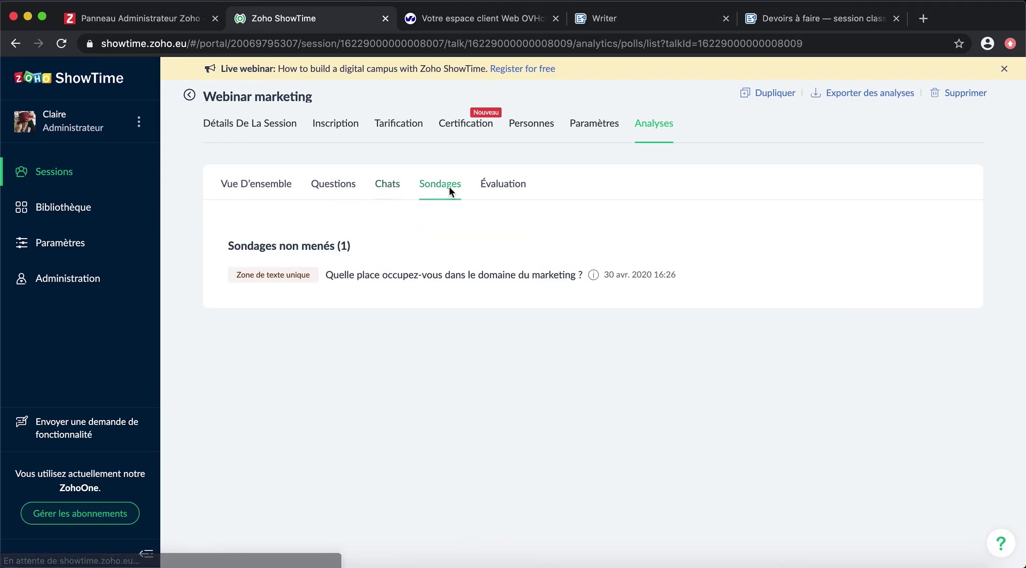
{"action": "left_click", "coordinate": [508, 184]}
{"action": "scroll", "coordinate": [473, 424], "scroll_direction": "down", "scroll_amount": 1}
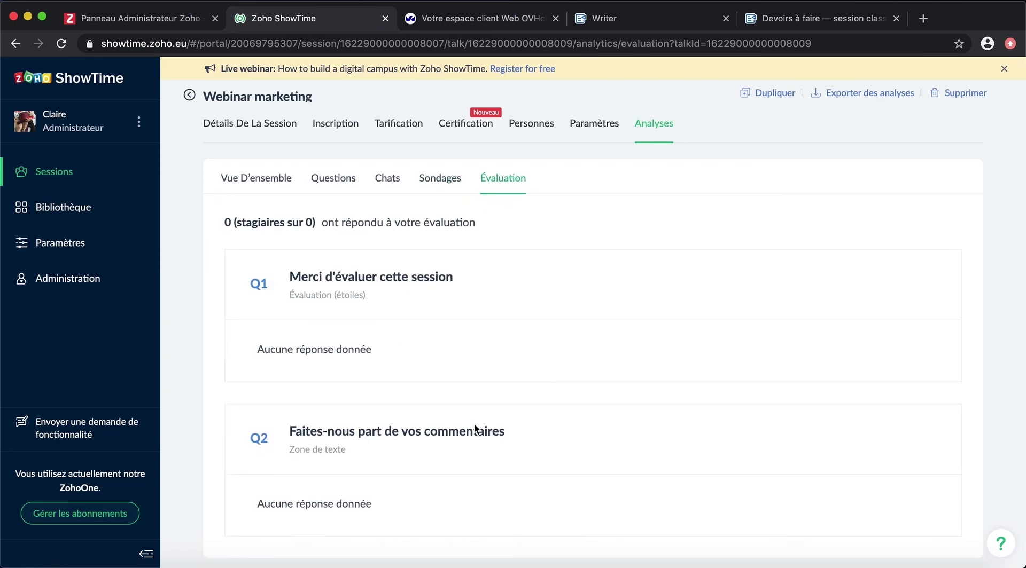